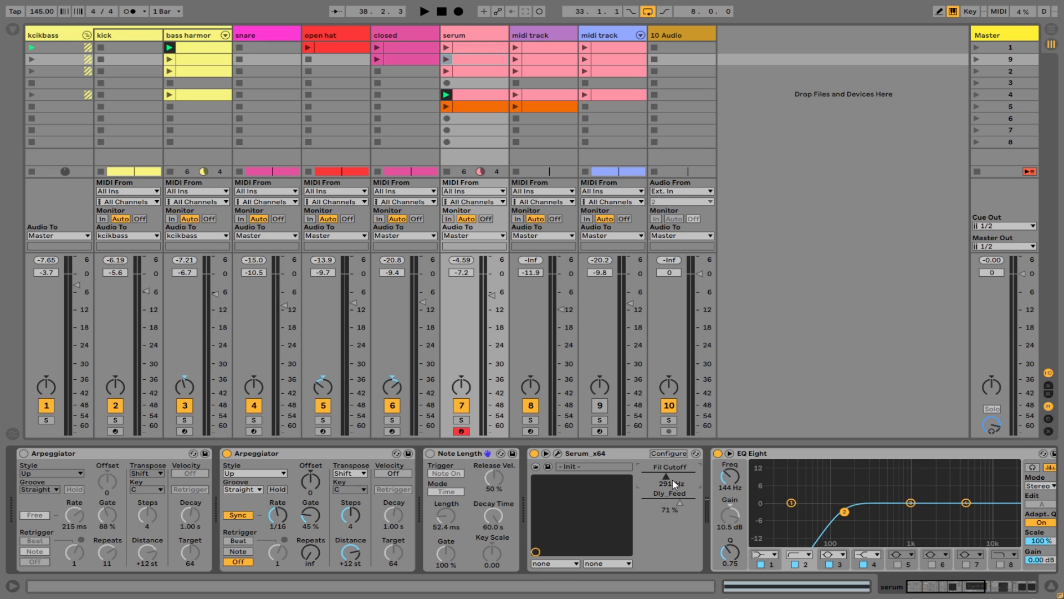
# - Open the serum track's clip in scene 9, launch it, and bring back the track's device chain
pyautogui.moveTo(666, 475); pyautogui.dragTo(667, 479)
pyautogui.doubleClick(466, 62)
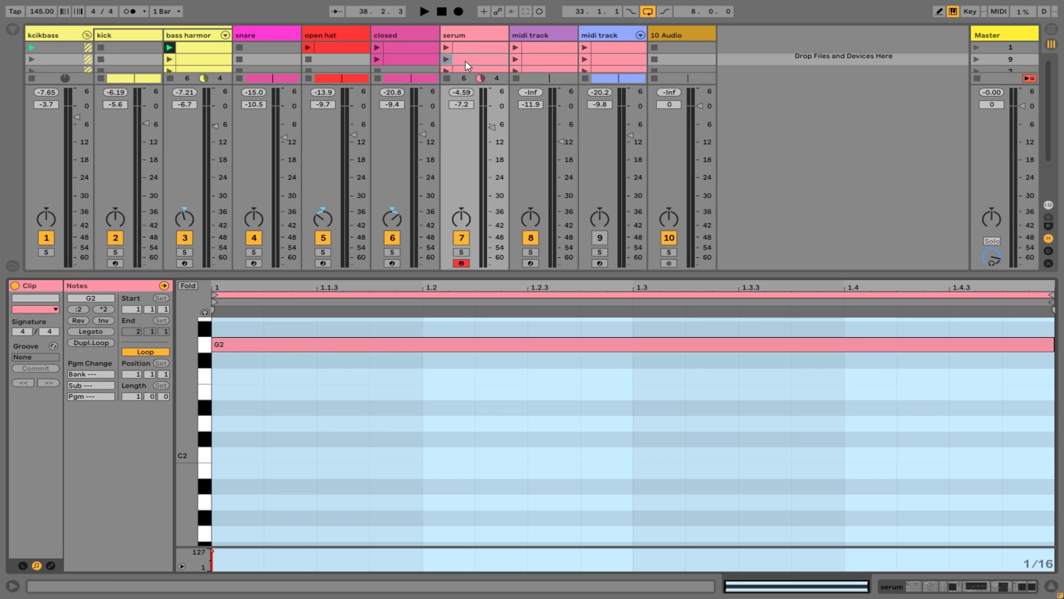
pyautogui.click(448, 59)
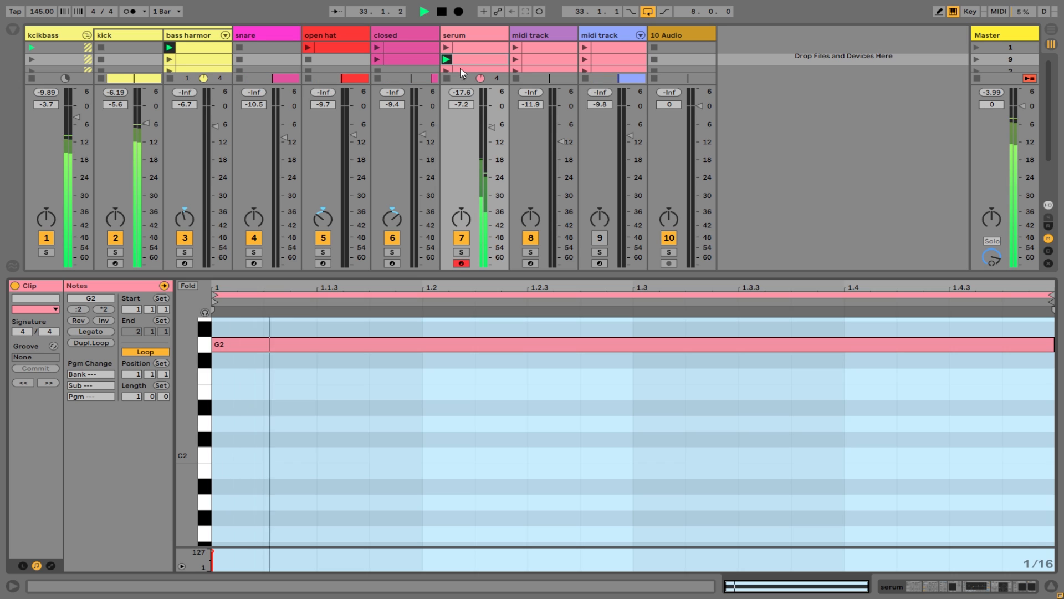
pyautogui.hotkey('ctrl', 'alt', 'l')
pyautogui.doubleClick(480, 38)
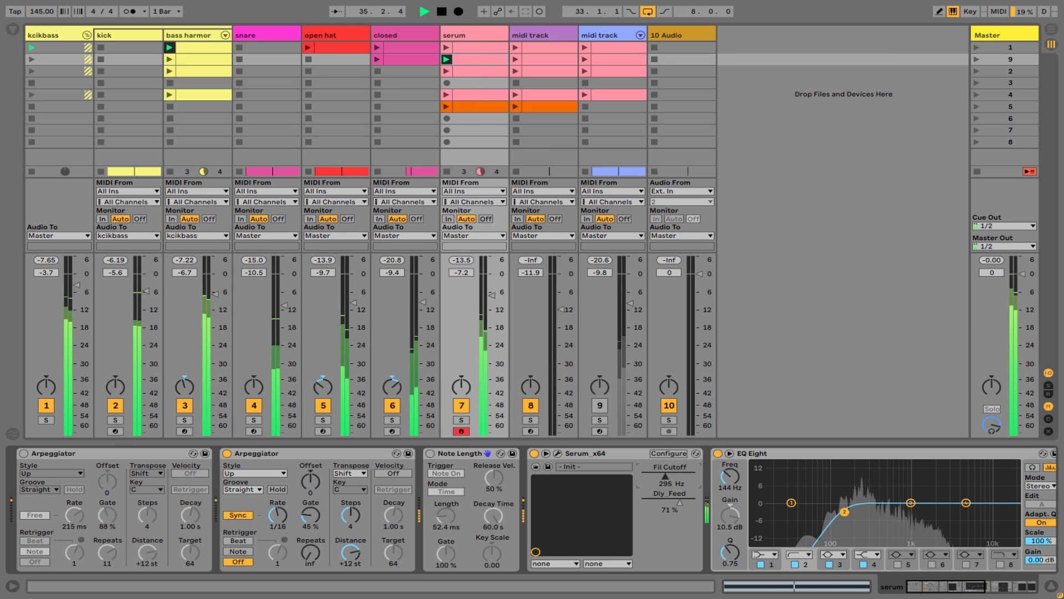
# - Sweep Serum's filter cutoff up and back down while the clip plays, and reduce the delay feedback
pyautogui.moveTo(679, 484); pyautogui.dragTo(679, 454)
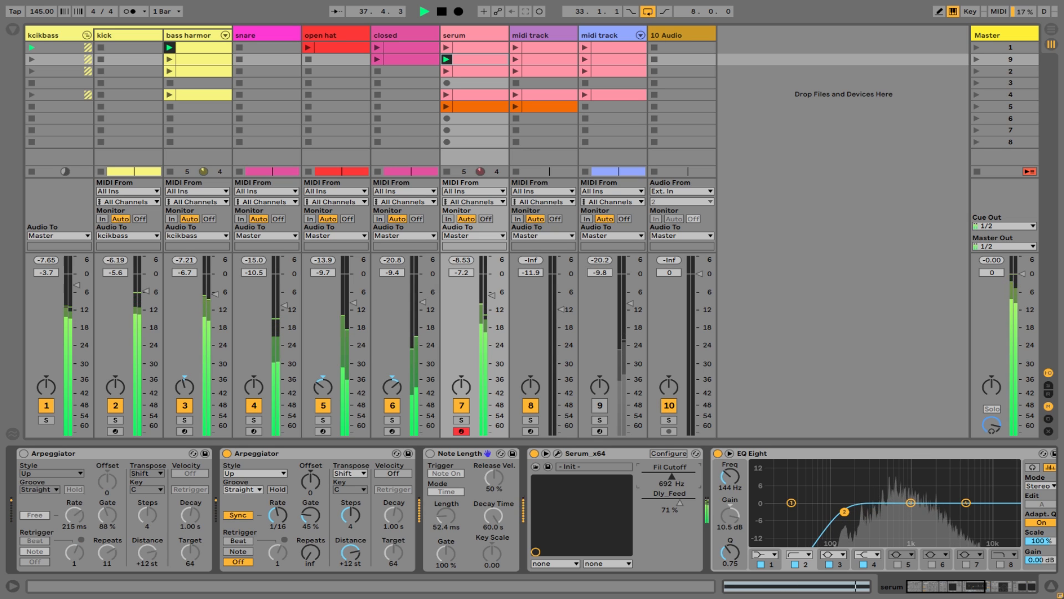
pyautogui.moveTo(679, 484)
pyautogui.mouseDown()
pyautogui.moveTo(656, 507)
pyautogui.moveTo(672, 483)
pyautogui.mouseUp()
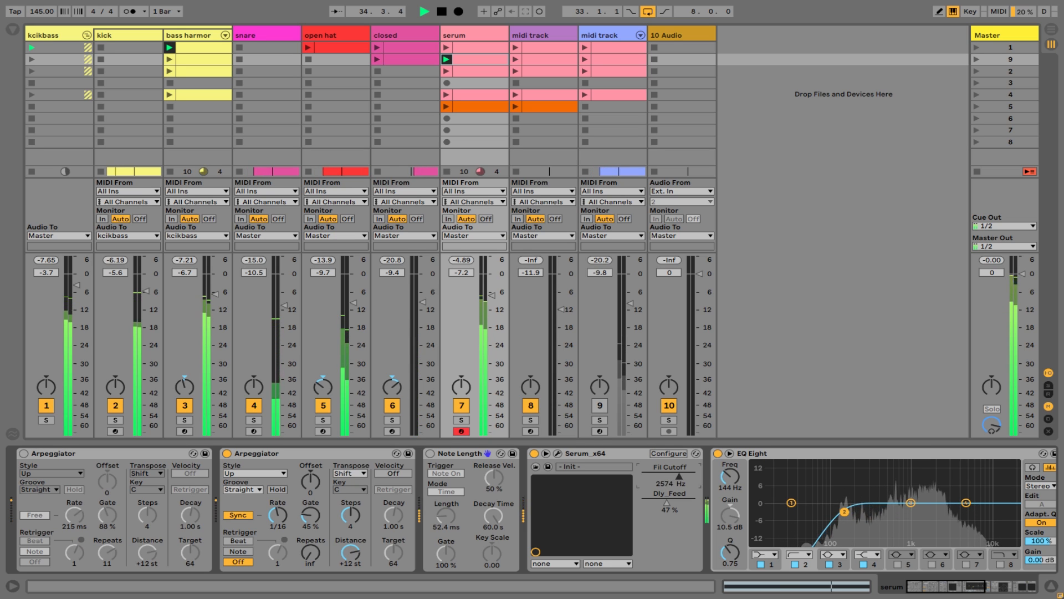
pyautogui.moveTo(679, 476)
pyautogui.mouseDown()
pyautogui.moveTo(663, 477)
pyautogui.moveTo(680, 502)
pyautogui.moveTo(675, 477)
pyautogui.moveTo(662, 478)
pyautogui.moveTo(690, 477)
pyautogui.moveTo(669, 475)
pyautogui.mouseUp()
# - Enable Note Length and disable the second Arpeggiator on the serum track, adjusting Serum's filter cutoff by ear
pyautogui.click(431, 453)
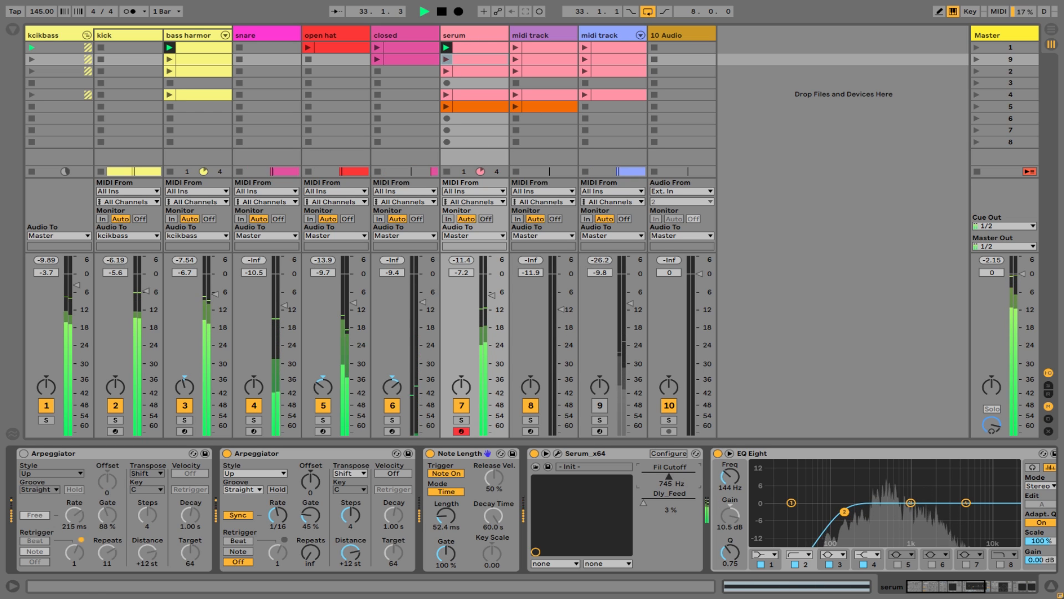
pyautogui.click(227, 453)
pyautogui.click(671, 476)
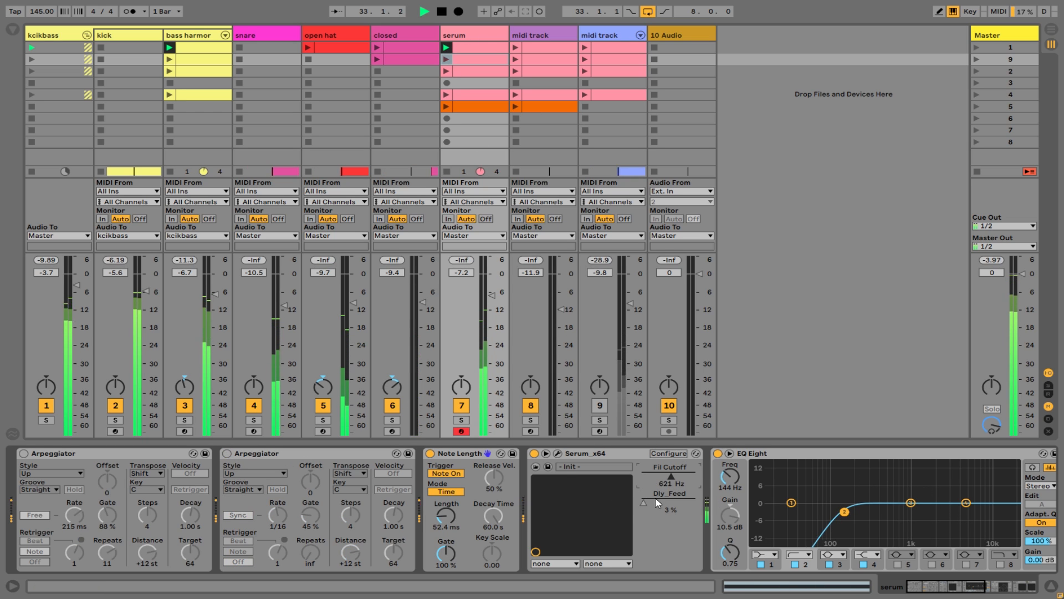
pyautogui.click(662, 502)
pyautogui.moveTo(671, 477)
pyautogui.mouseDown()
pyautogui.moveTo(657, 477)
pyautogui.moveTo(691, 477)
pyautogui.moveTo(658, 477)
pyautogui.mouseUp()
# - Start and stop playback to audition the serum sound, and shorten the length in the Note Length device
pyautogui.press('space')
pyautogui.press('space')
pyautogui.press('space')
pyautogui.press('space')
pyautogui.moveTo(445, 515); pyautogui.dragTo(445, 528)
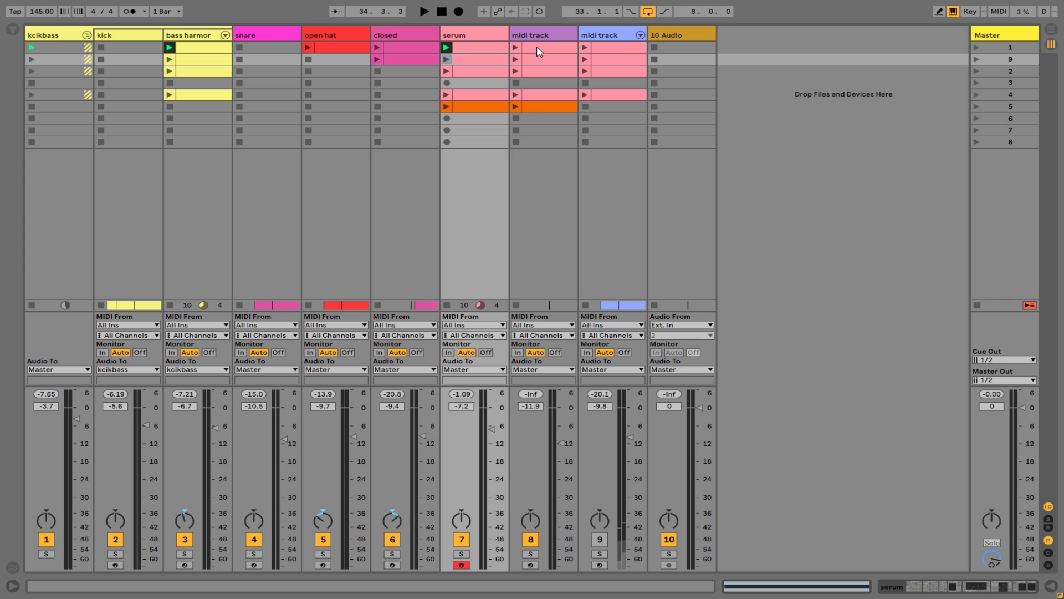
# - Replace the Serum instrument on the purple midi track with a fresh Serum_x64 from the plug-ins
pyautogui.click(541, 35)
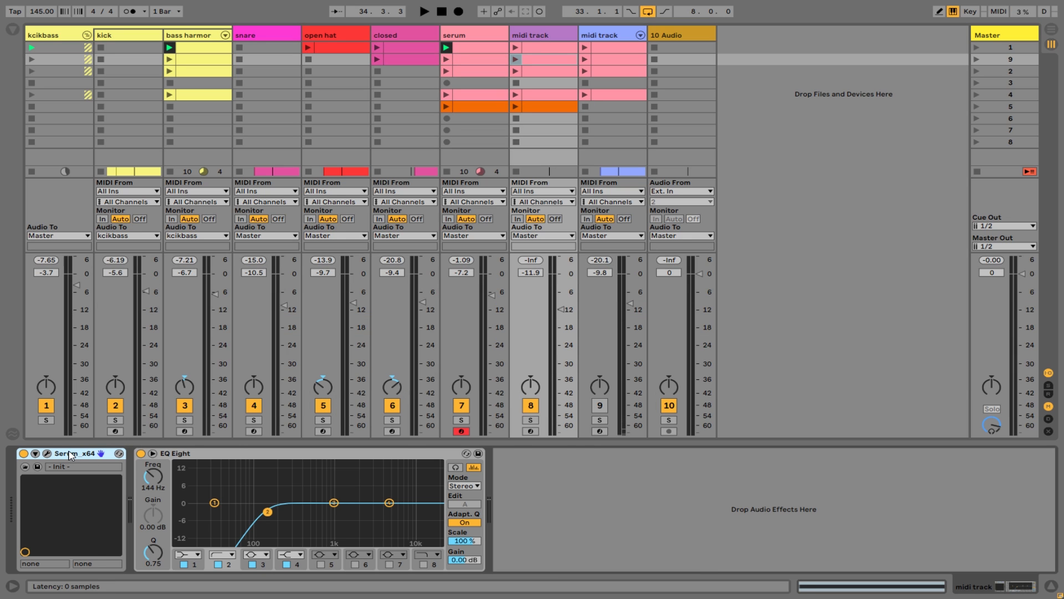
pyautogui.press('Delete')
pyautogui.click(8, 25)
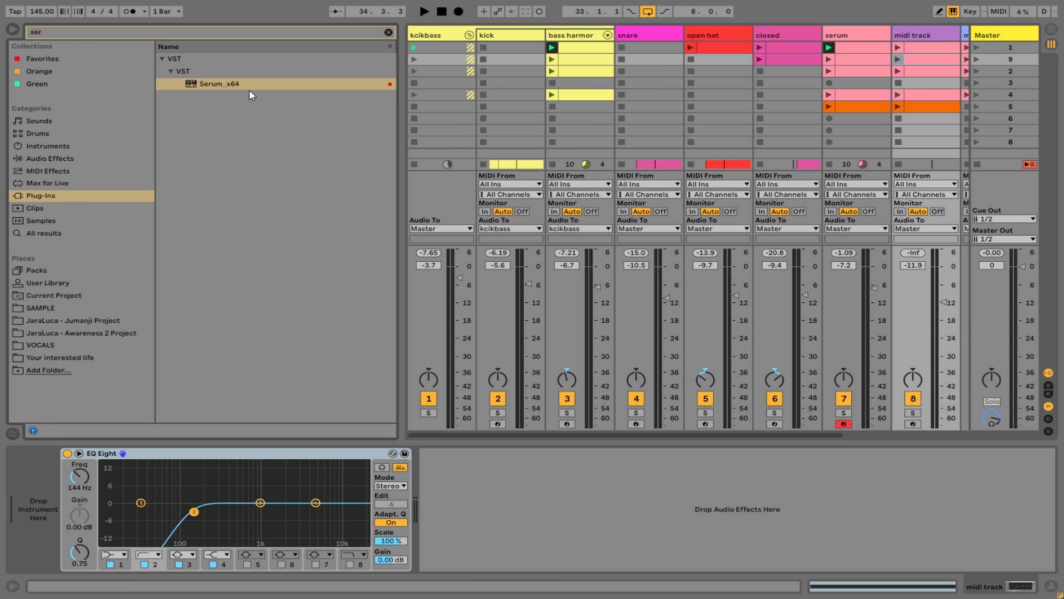
pyautogui.moveTo(248, 88); pyautogui.dragTo(114, 501)
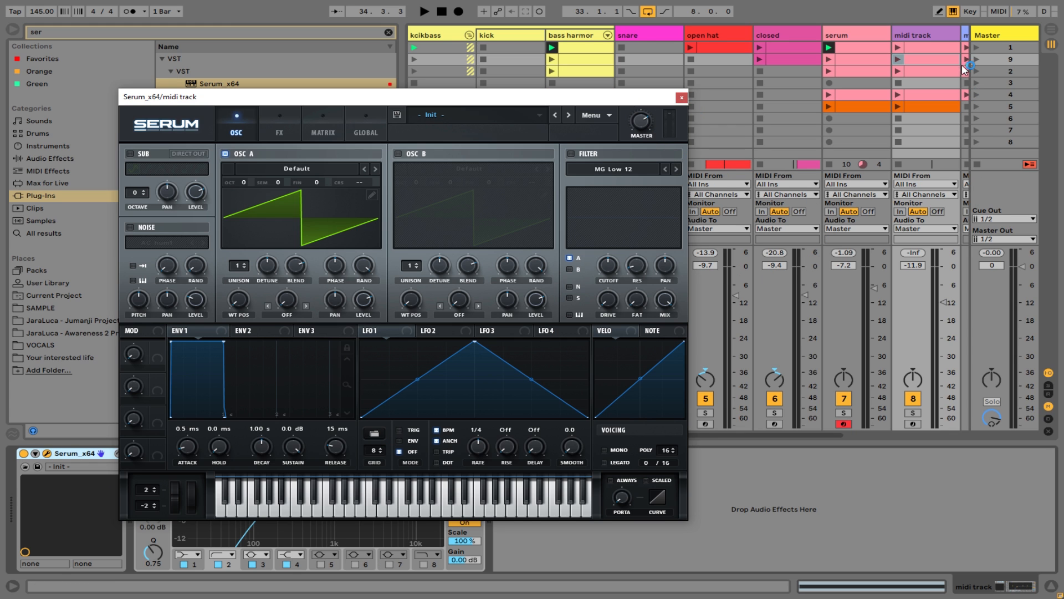
# - Arm the purple midi track for recording, close the Serum window, and audition the track's scene 9 clip
pyautogui.click(921, 40)
pyautogui.click(913, 424)
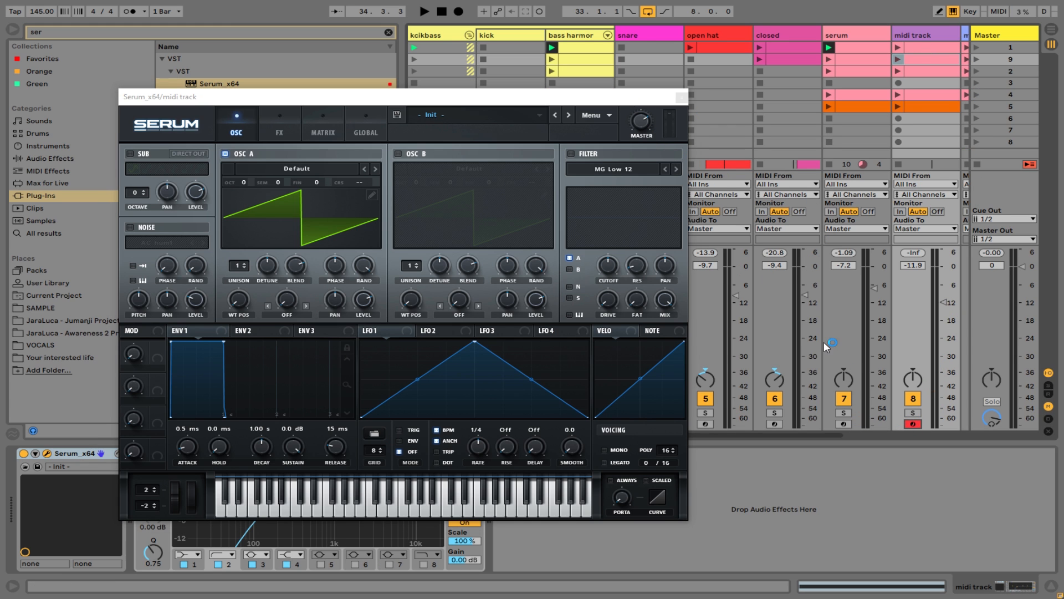
pyautogui.click(682, 97)
pyautogui.click(866, 34)
pyautogui.click(920, 60)
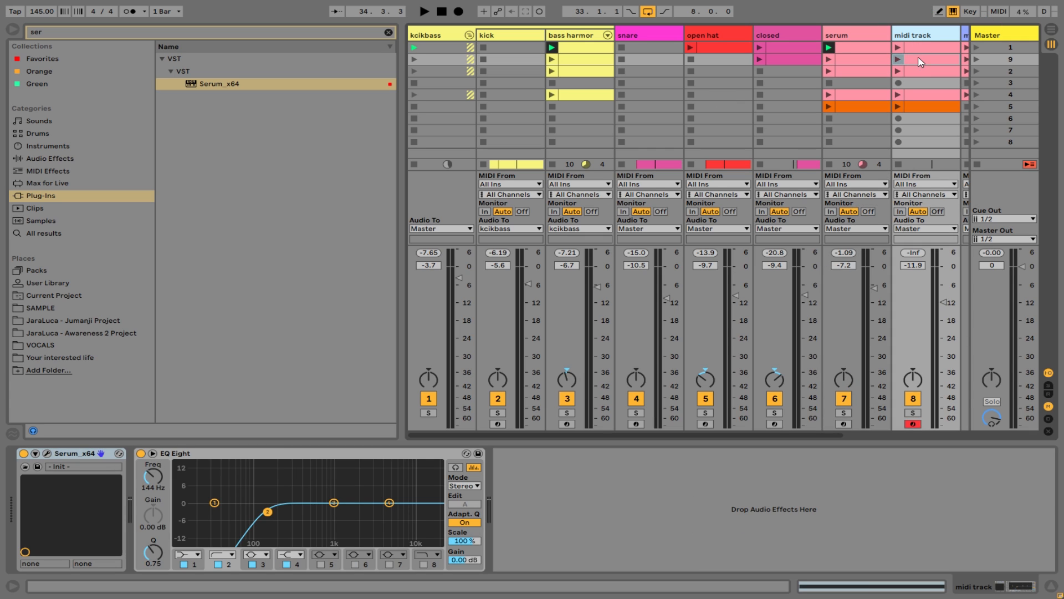
pyautogui.click(830, 83)
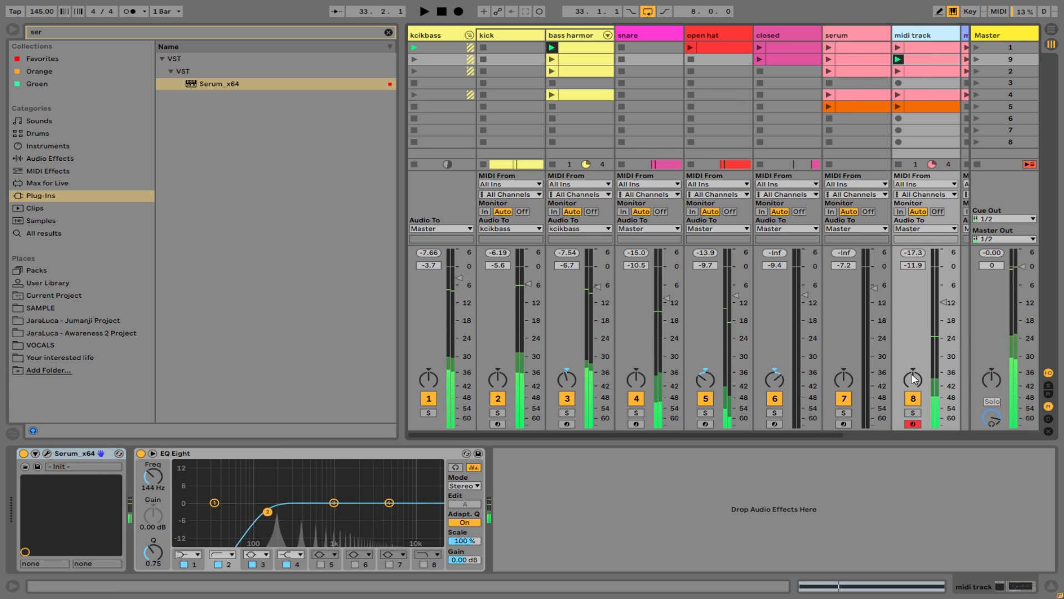
# - Rename the purple midi track to "serum lead" and deactivate the original serum track
pyautogui.hotkey('ctrl', 'r')
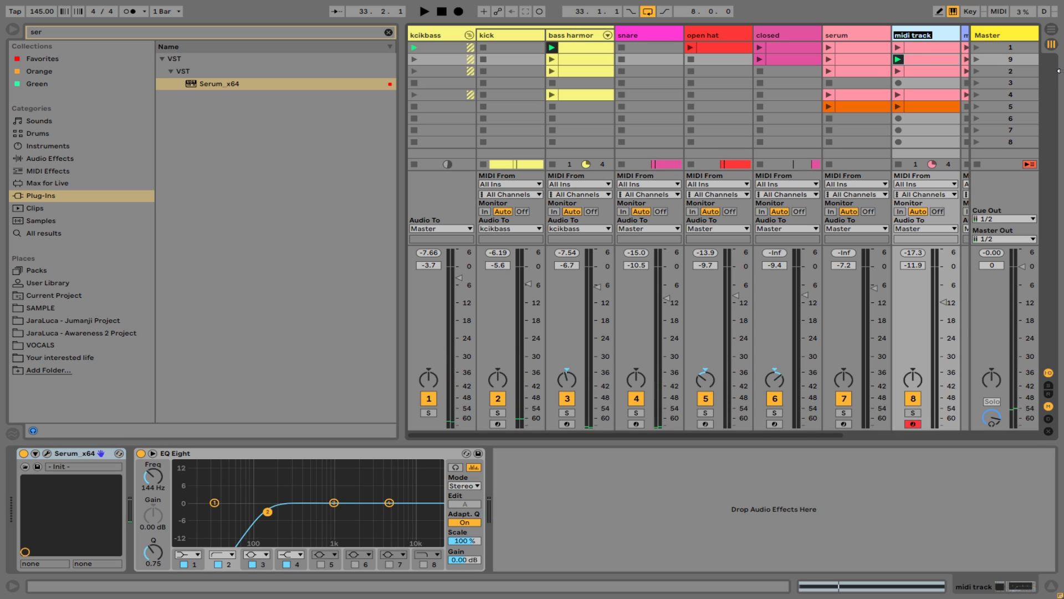
pyautogui.write('serum lead')
pyautogui.hotkey('ctrl', 'shift', 'Left')
pyautogui.click(842, 400)
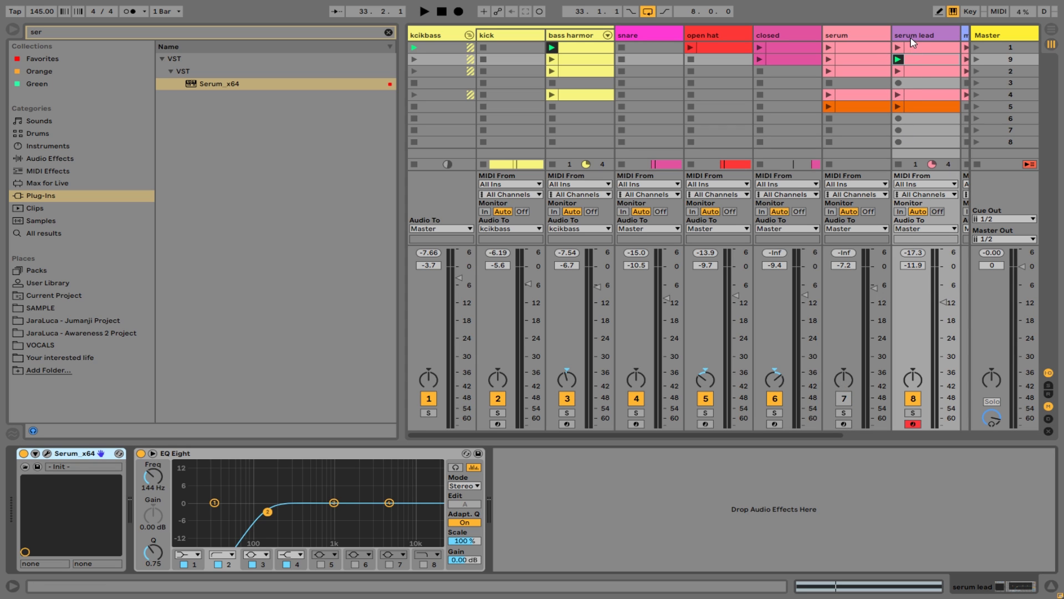
# - Open the serum lead track's Serum editor and load the analog wavetable Jno into Osc A
pyautogui.click(47, 453)
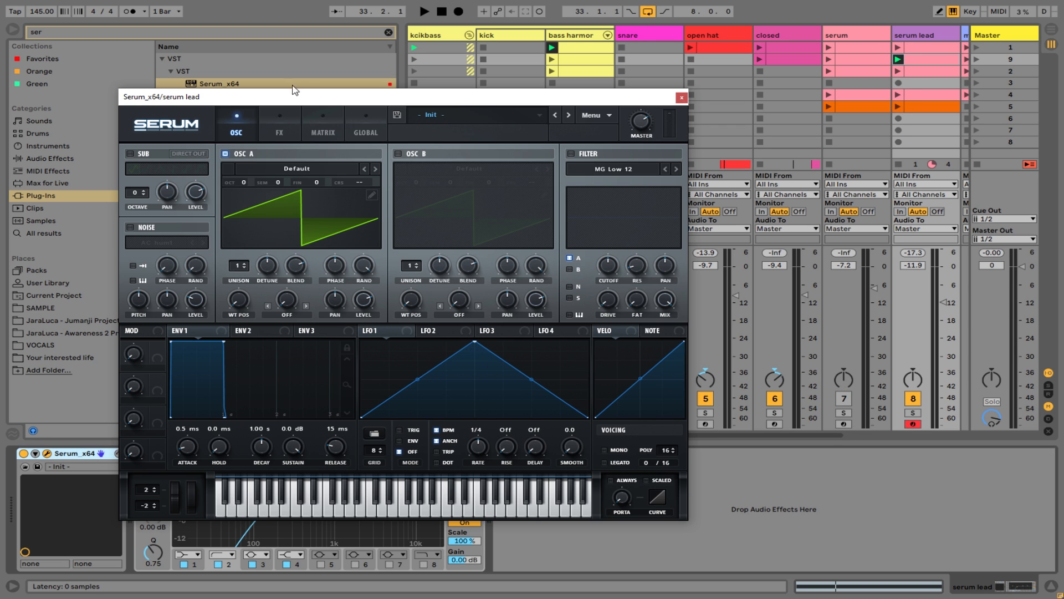
pyautogui.moveTo(294, 90); pyautogui.dragTo(507, 63)
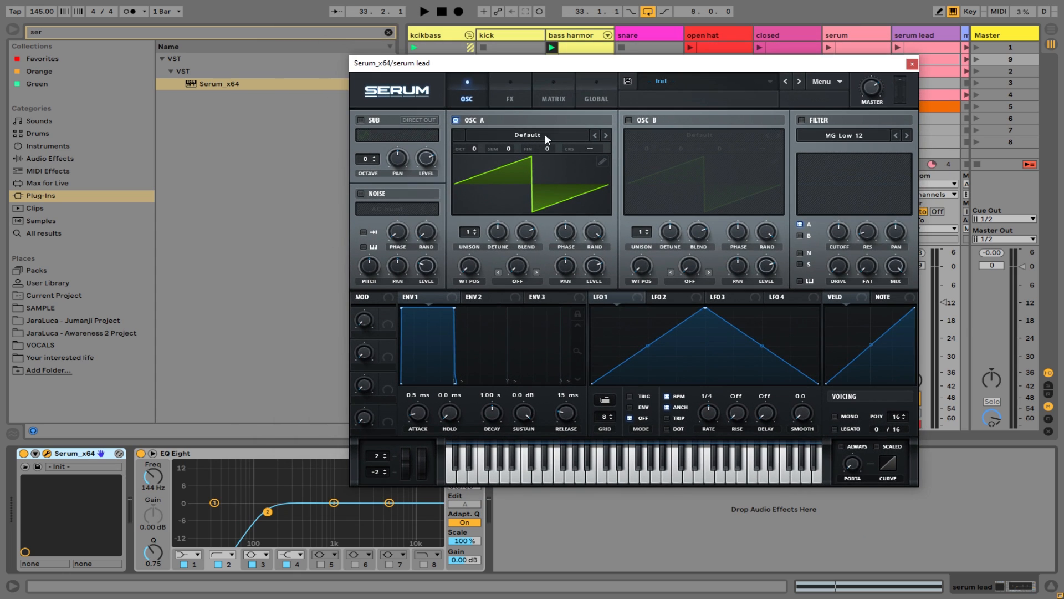
pyautogui.click(544, 135)
pyautogui.moveTo(542, 164)
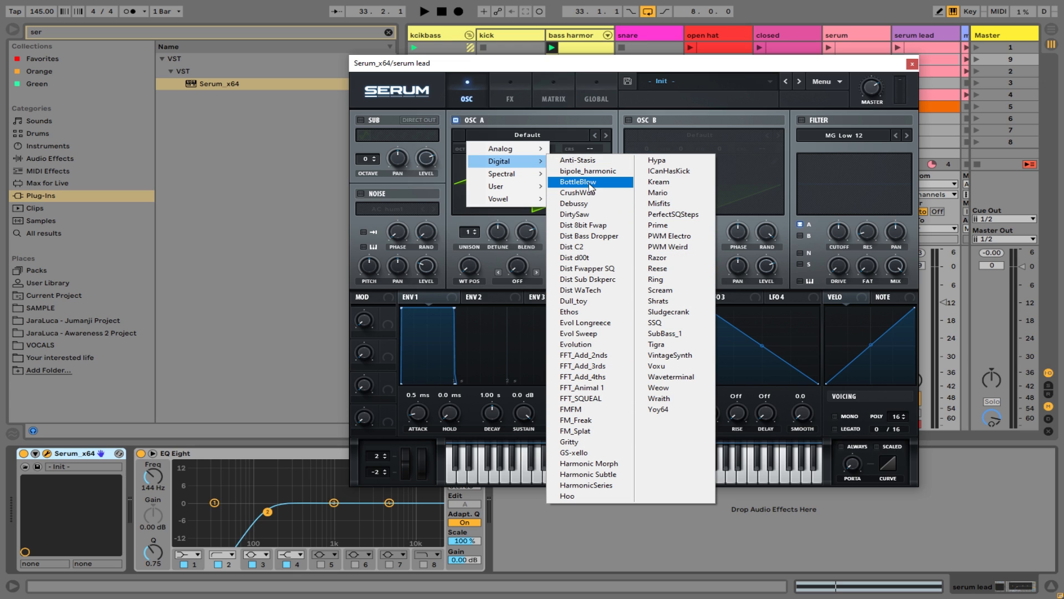
pyautogui.moveTo(498, 155)
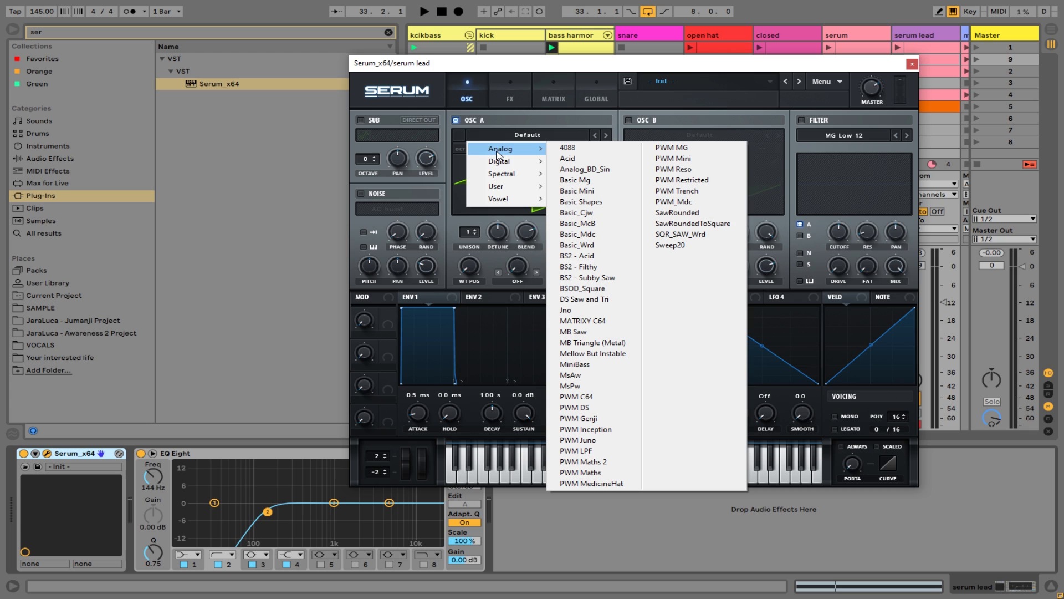
pyautogui.click(579, 311)
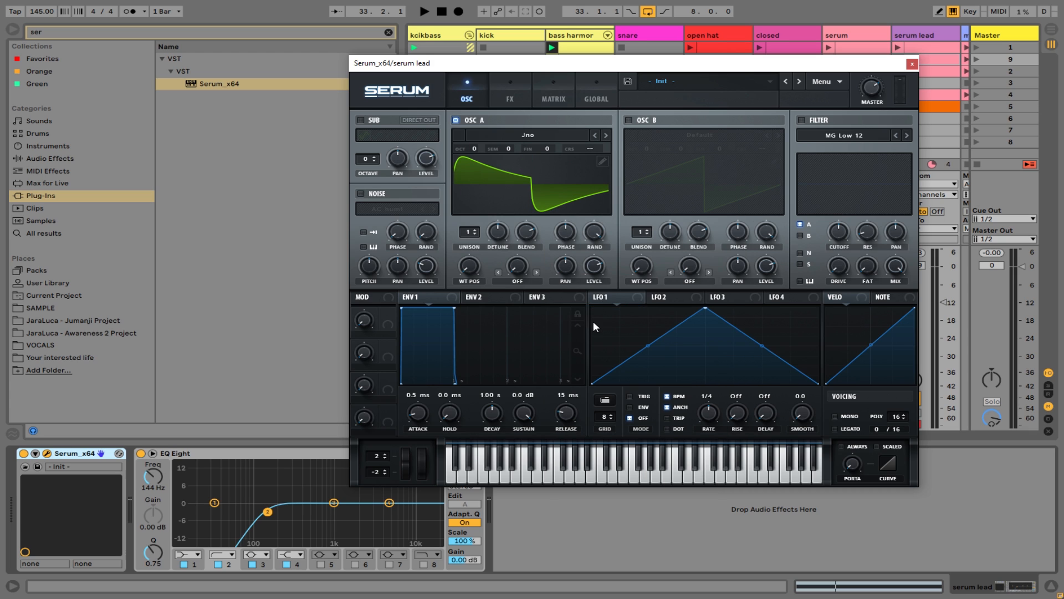
# - Set Osc A's warp mode to FM Sub Osc and raise its wavetable position
pyautogui.click(523, 272)
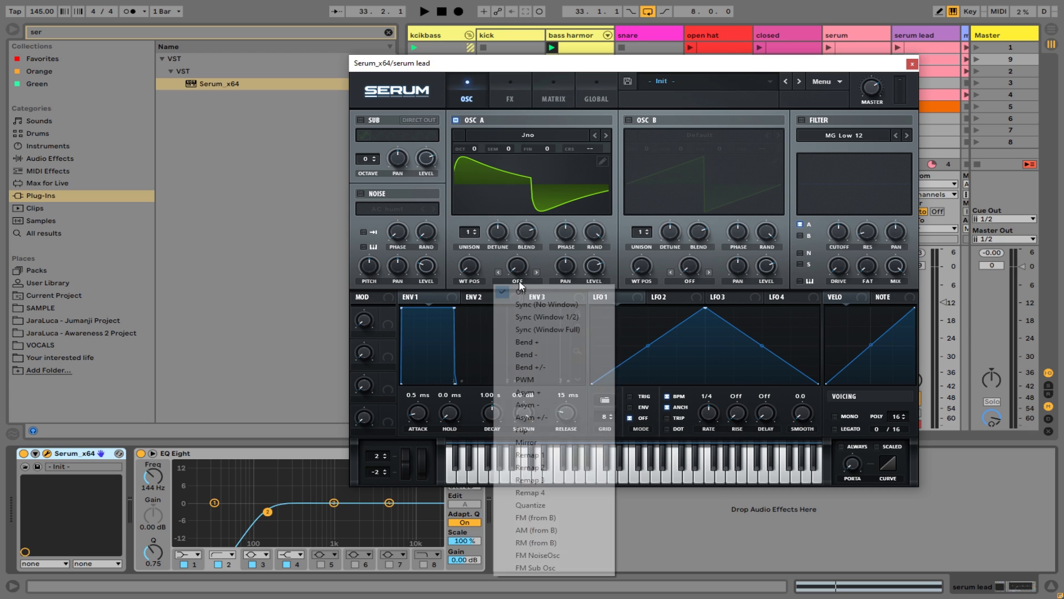
pyautogui.click(518, 273)
pyautogui.click(517, 272)
pyautogui.click(517, 272)
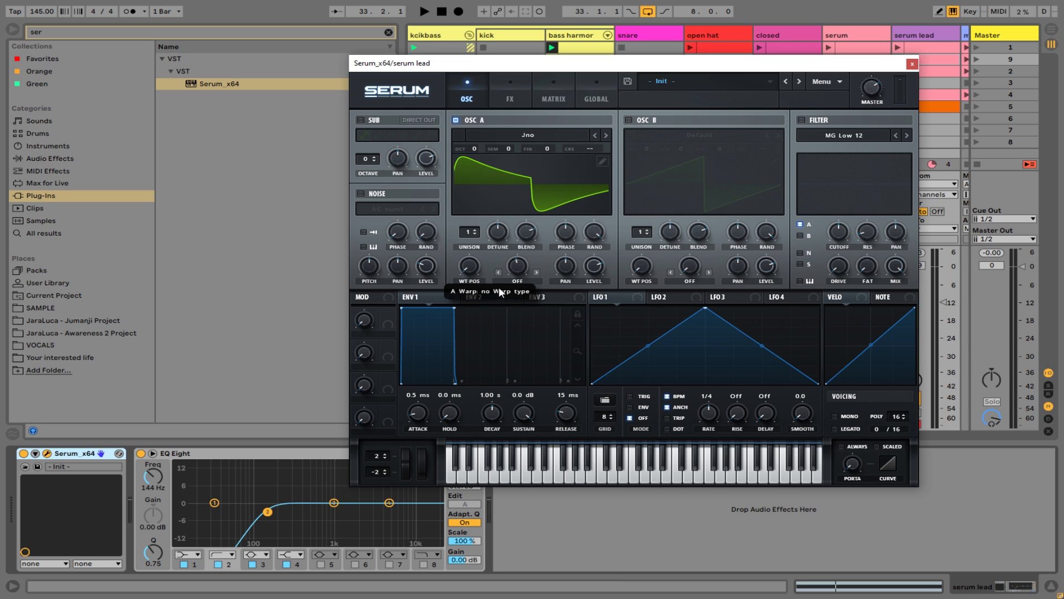
pyautogui.click(517, 272)
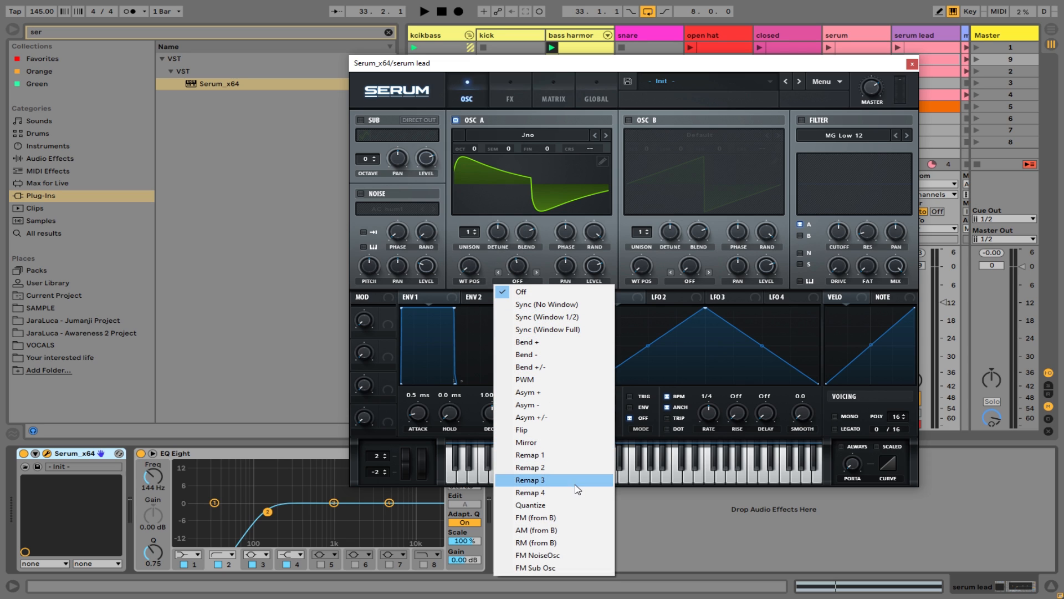
pyautogui.click(536, 567)
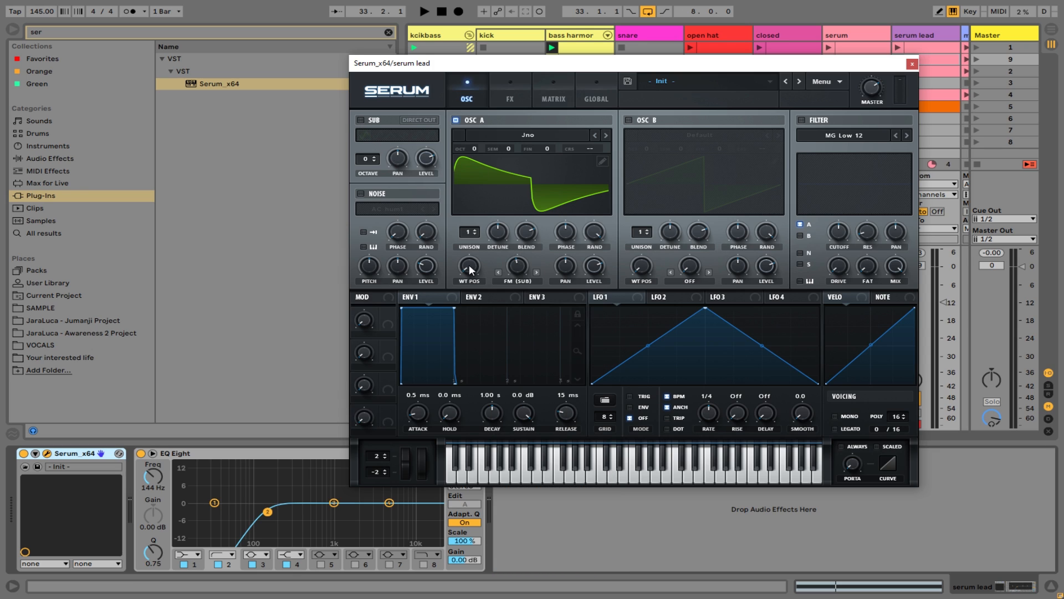
pyautogui.moveTo(469, 266); pyautogui.dragTo(493, 148)
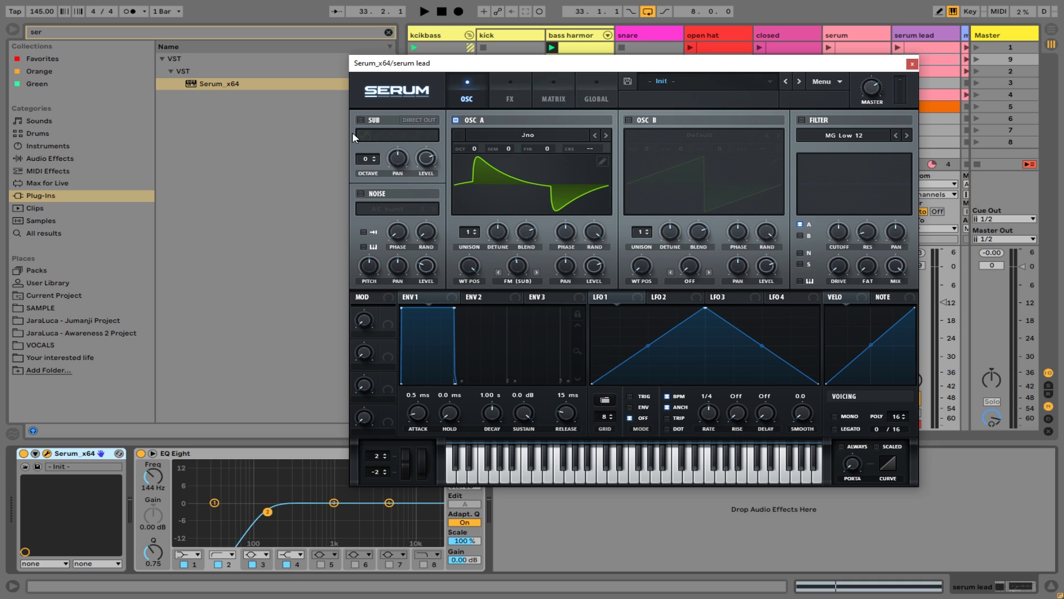
# - Enable the sub oscillator with a saw waveform, and set both the sub and Osc A octaves to -2
pyautogui.click(361, 120)
pyautogui.click(402, 136)
pyautogui.click(374, 159)
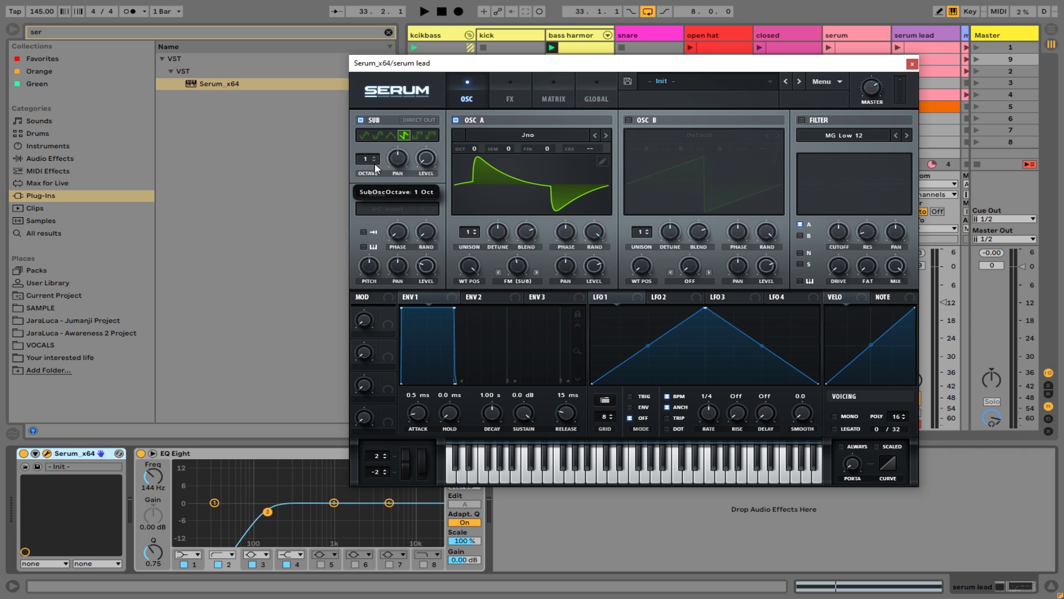
pyautogui.click(374, 163)
pyautogui.click(374, 163)
pyautogui.click(374, 163)
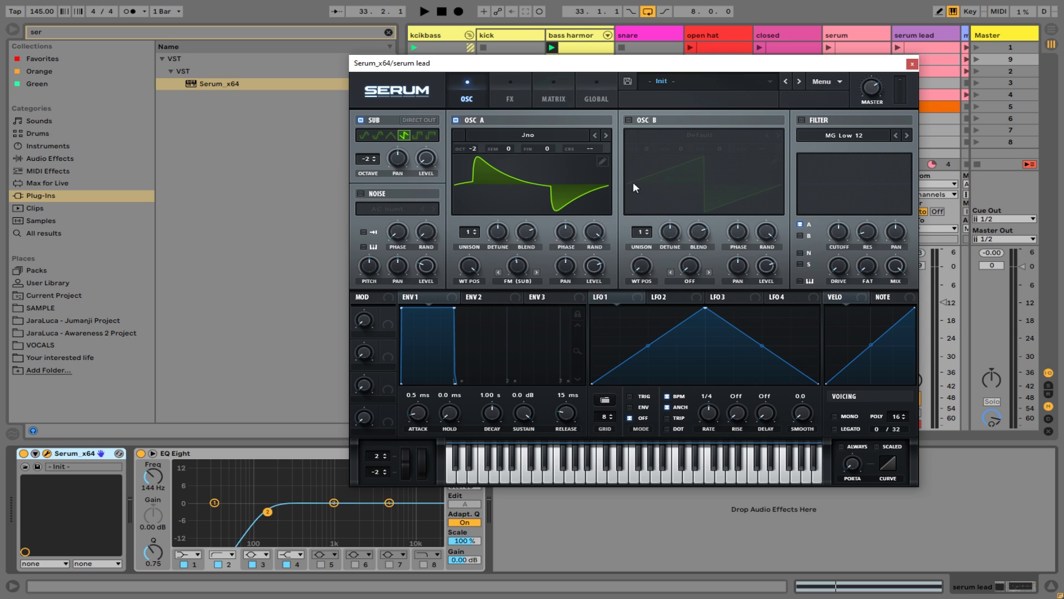
# - Enable the filter, choose the Band 24 type, and fine-tune its cutoff
pyautogui.click(820, 134)
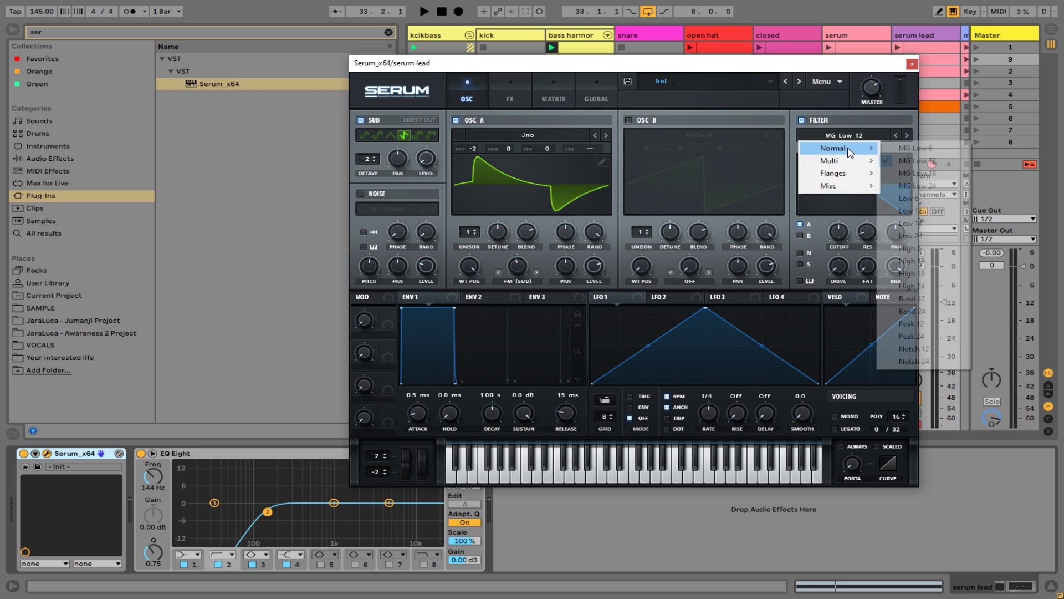
pyautogui.click(912, 311)
pyautogui.moveTo(868, 230)
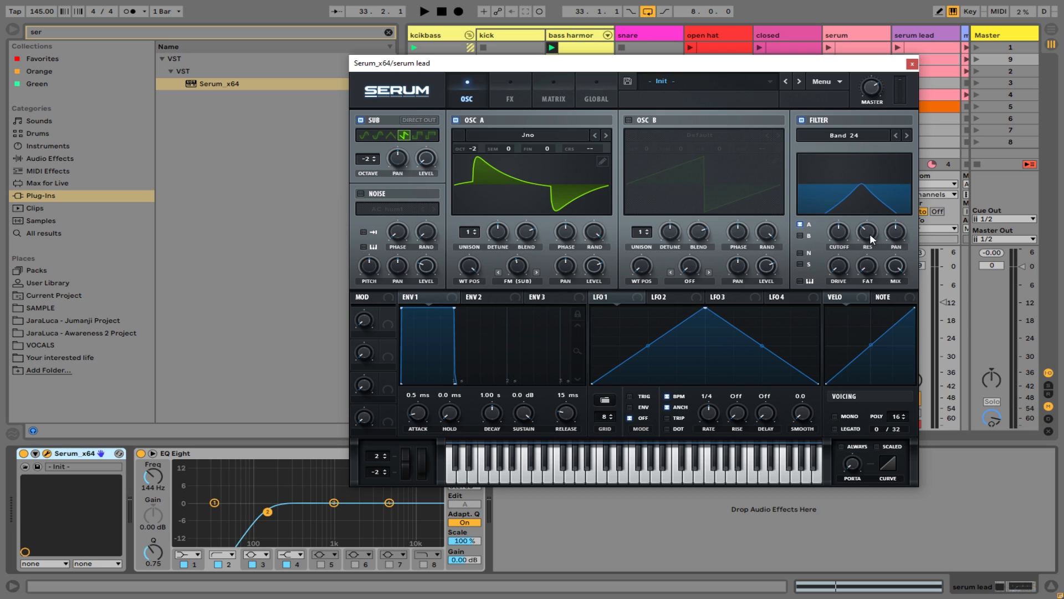
pyautogui.moveTo(845, 240); pyautogui.dragTo(873, 215)
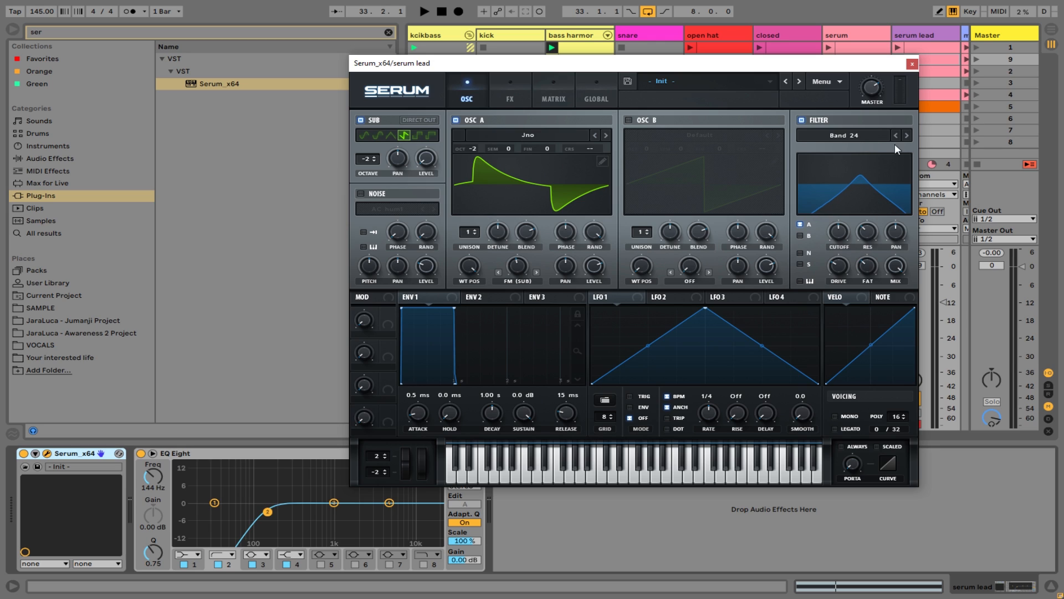
pyautogui.moveTo(874, 93)
pyautogui.mouseDown()
pyautogui.moveTo(870, 73)
pyautogui.moveTo(880, 96)
pyautogui.mouseUp()
# - Expose Serum's filter cutoff as a configured parameter on the Ableton device and set it to about 403 Hz
pyautogui.moveTo(853, 62); pyautogui.dragTo(899, 67)
pyautogui.click(35, 454)
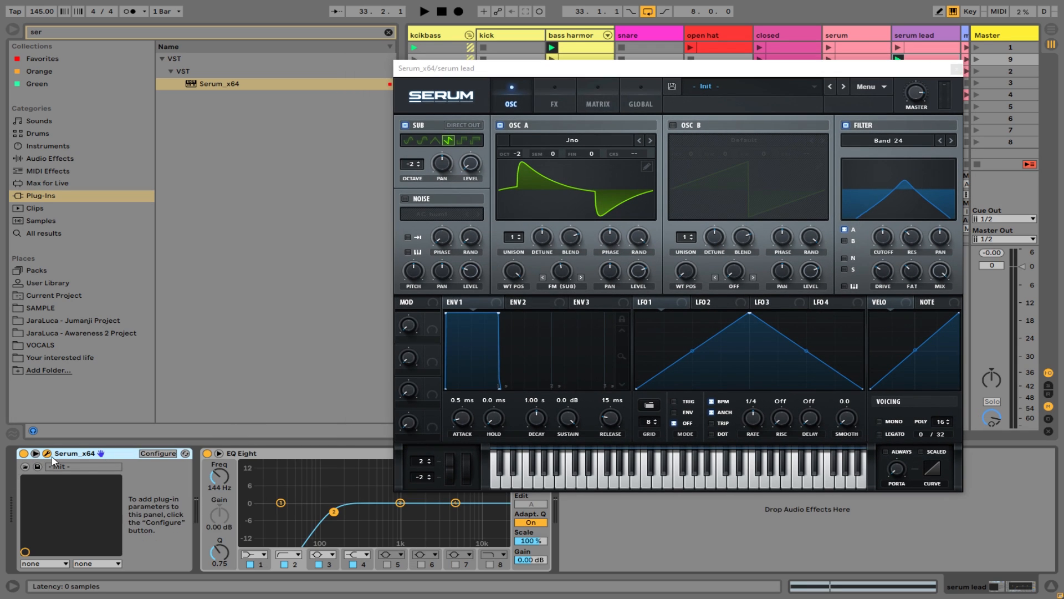
pyautogui.click(158, 454)
pyautogui.moveTo(882, 237); pyautogui.dragTo(883, 255)
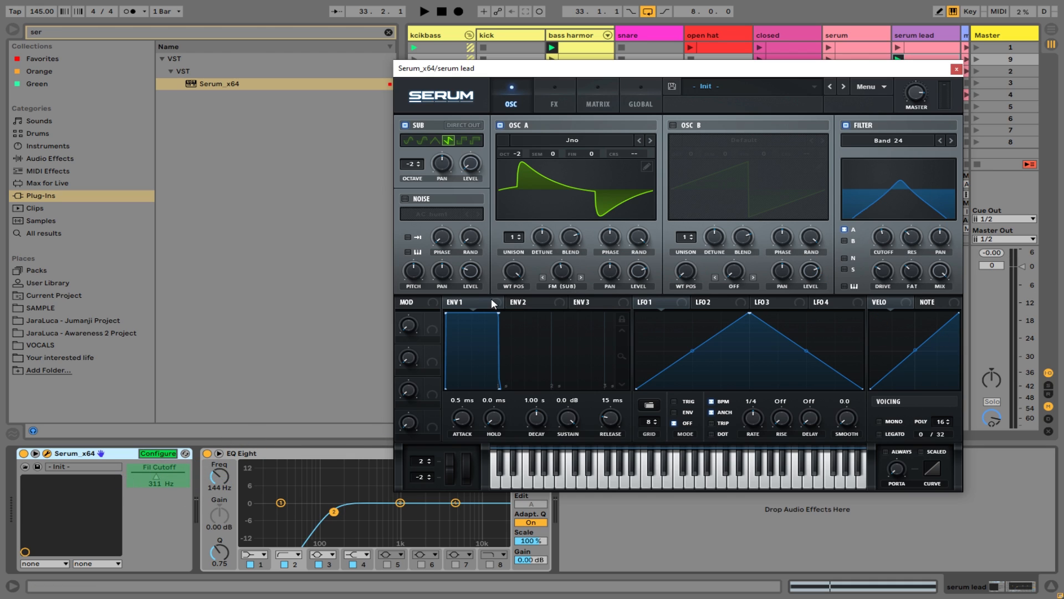
pyautogui.click(158, 453)
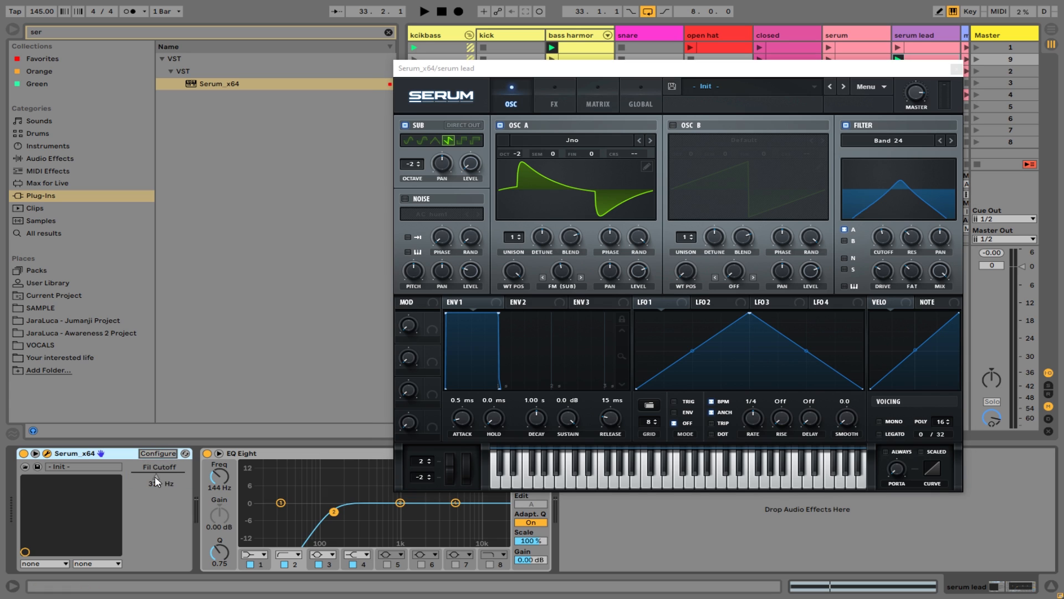
pyautogui.moveTo(153, 484); pyautogui.dragTo(153, 472)
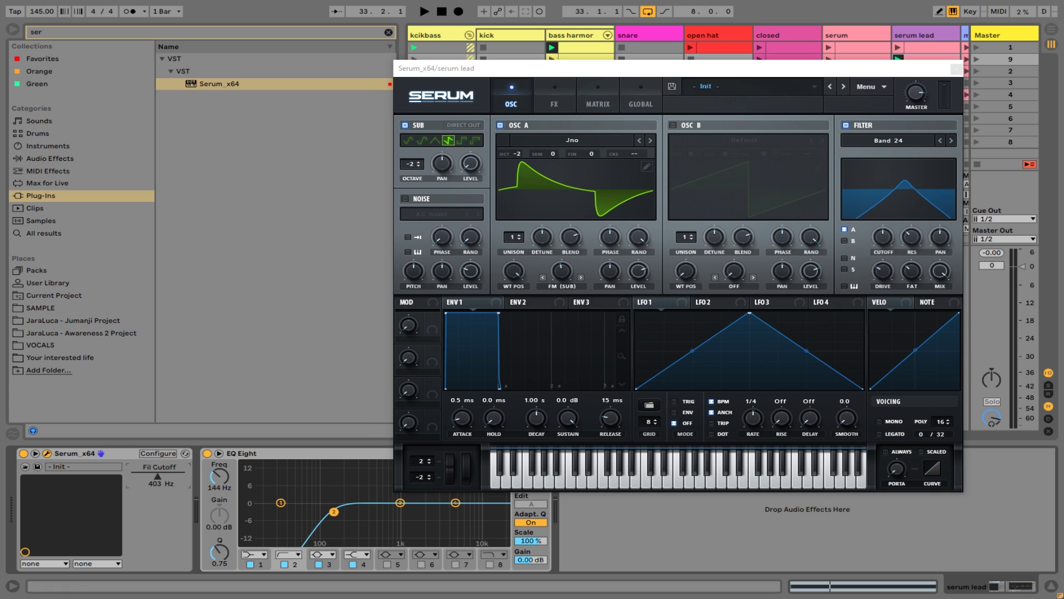
# - Open the serum lead track's first clip in the note editor and locate its G3 and G#3 notes
pyautogui.moveTo(656, 69); pyautogui.dragTo(657, 295)
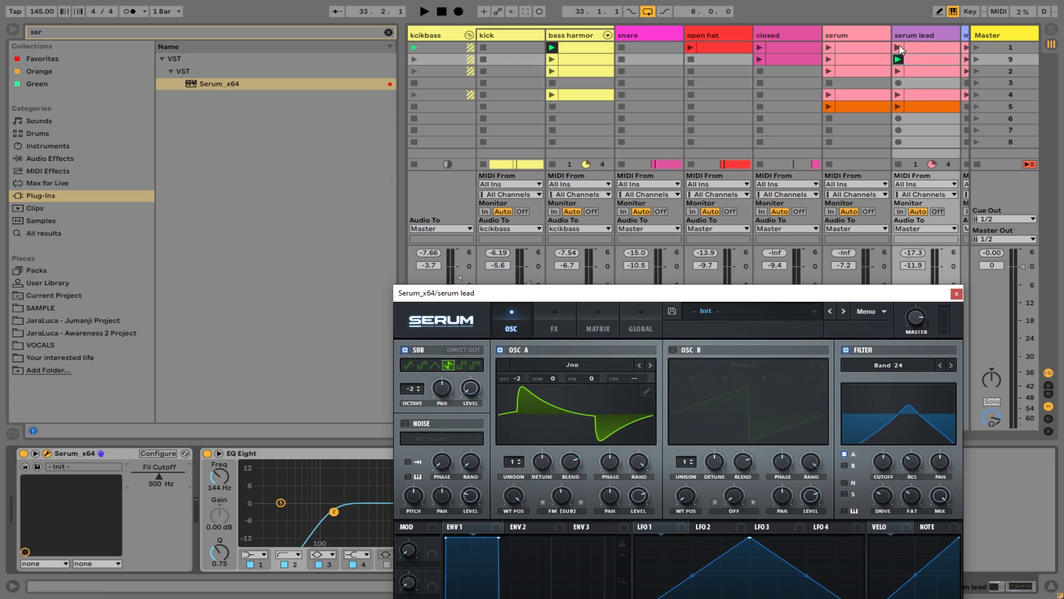
pyautogui.doubleClick(928, 48)
pyautogui.moveTo(834, 293); pyautogui.dragTo(795, 440)
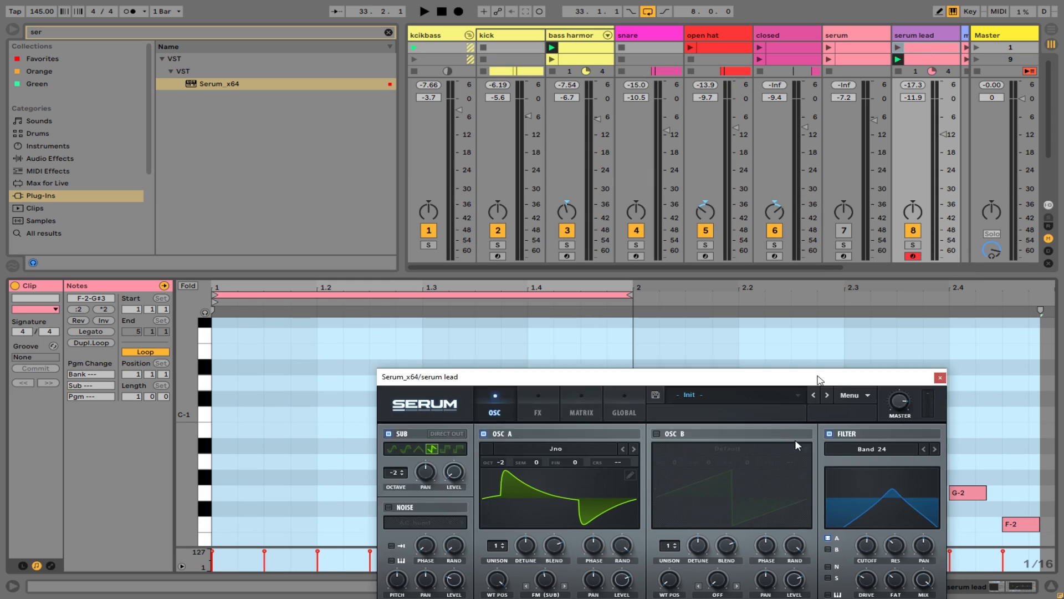
pyautogui.moveTo(818, 380); pyautogui.dragTo(774, 598)
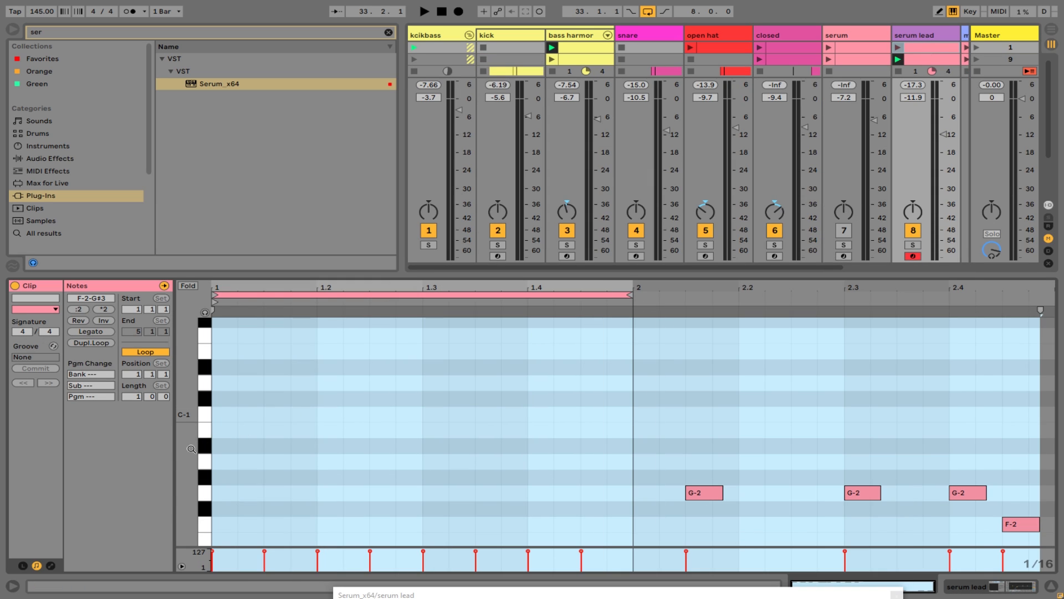
pyautogui.moveTo(191, 449); pyautogui.dragTo(192, 510)
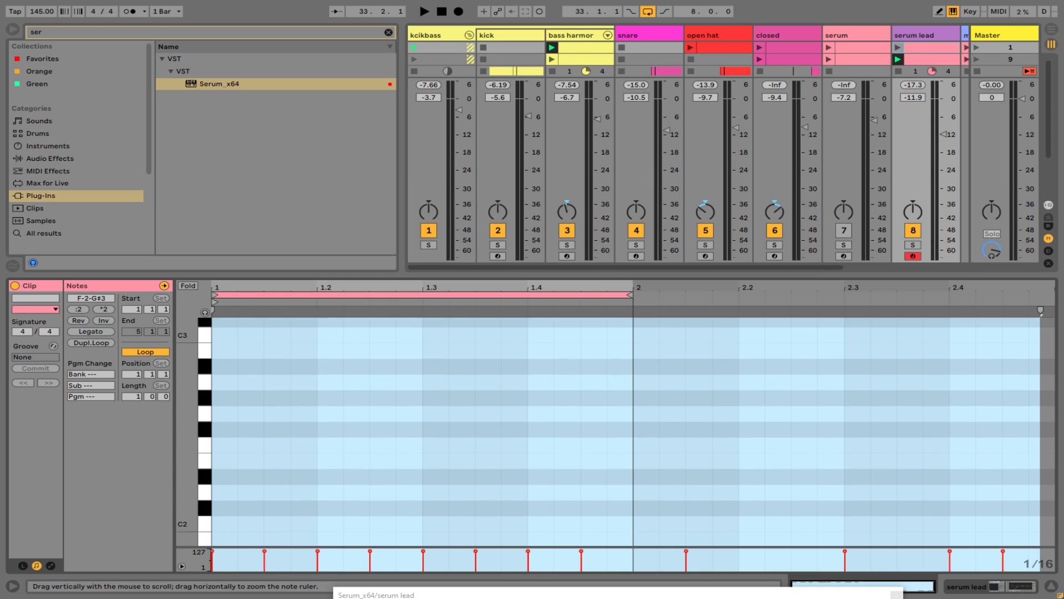
pyautogui.moveTo(194, 333)
pyautogui.mouseDown()
pyautogui.moveTo(195, 443)
pyautogui.moveTo(195, 404)
pyautogui.moveTo(172, 431)
pyautogui.mouseUp()
pyautogui.click(280, 487)
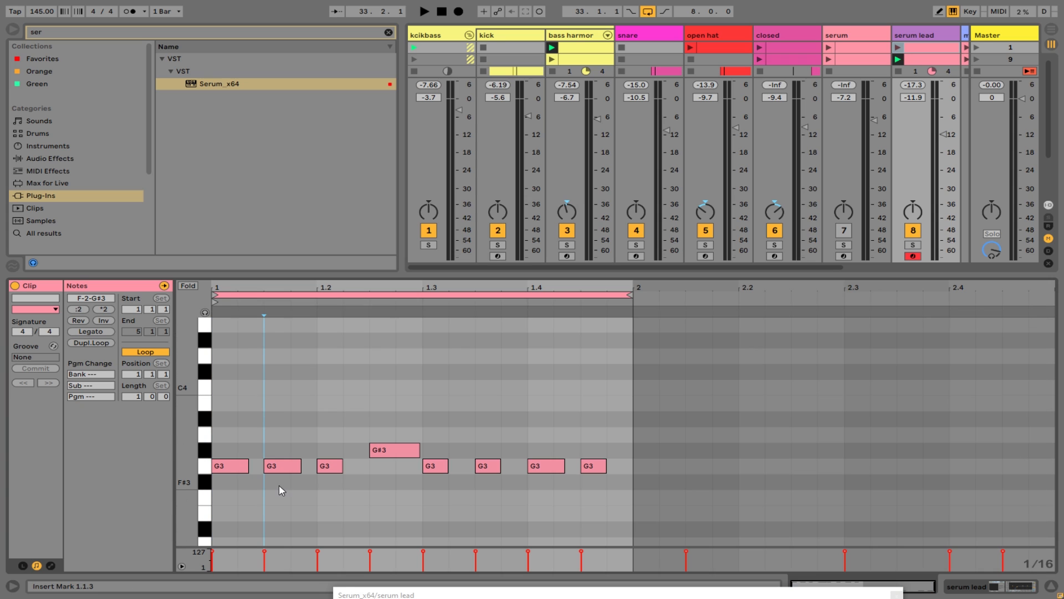
# - Try to transpose all the notes in the clip down together
pyautogui.hotkey('ctrl', 'a')
pyautogui.scroll(-10, 309, 464)
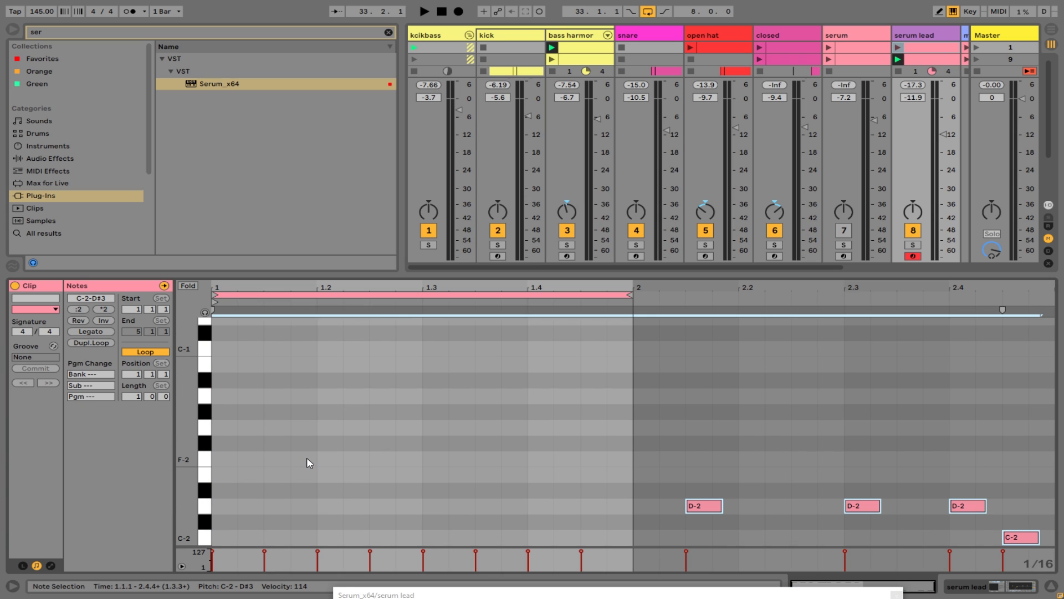
pyautogui.scroll(8, 309, 463)
pyautogui.scroll(-8, 309, 463)
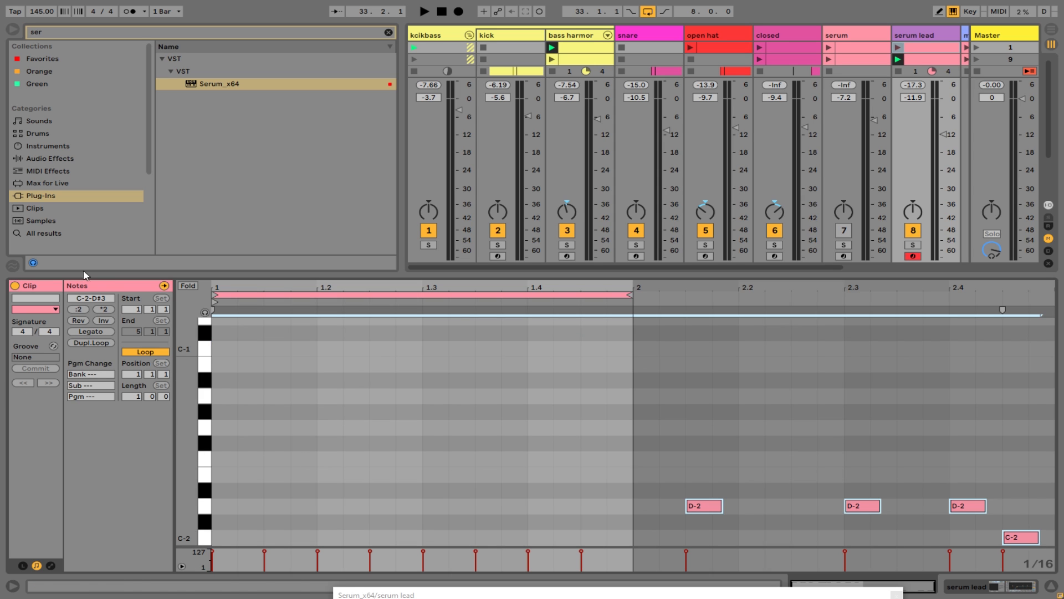
pyautogui.scroll(10, 278, 451)
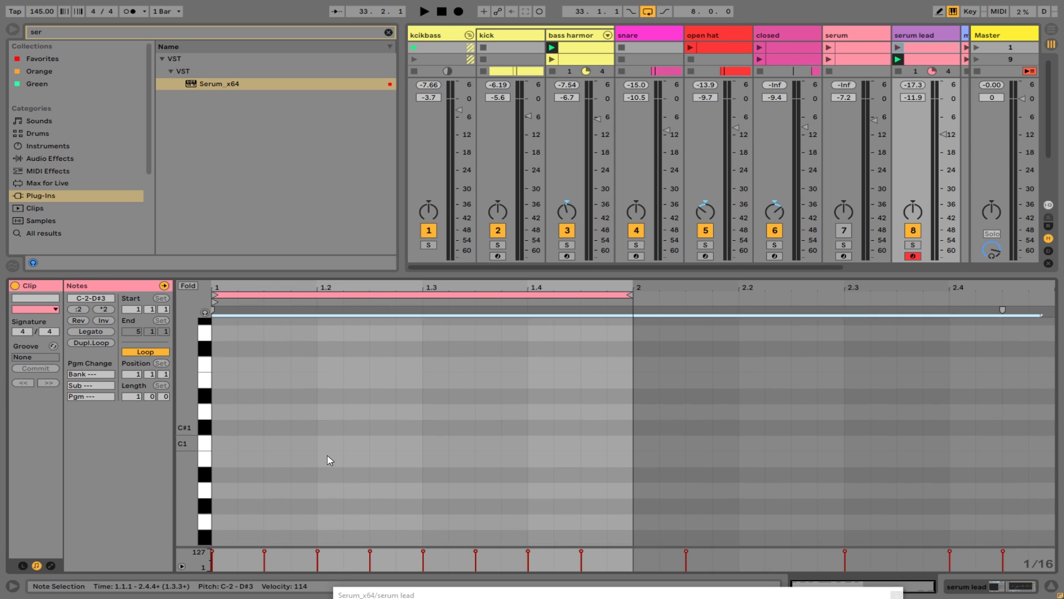
pyautogui.scroll(-5, 330, 460)
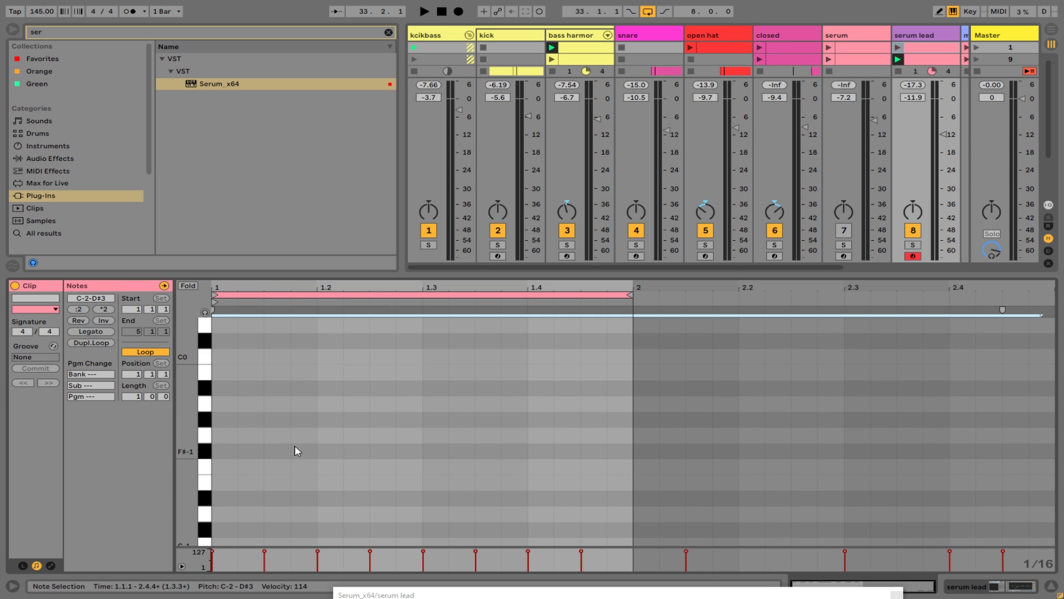
pyautogui.scroll(10, 295, 450)
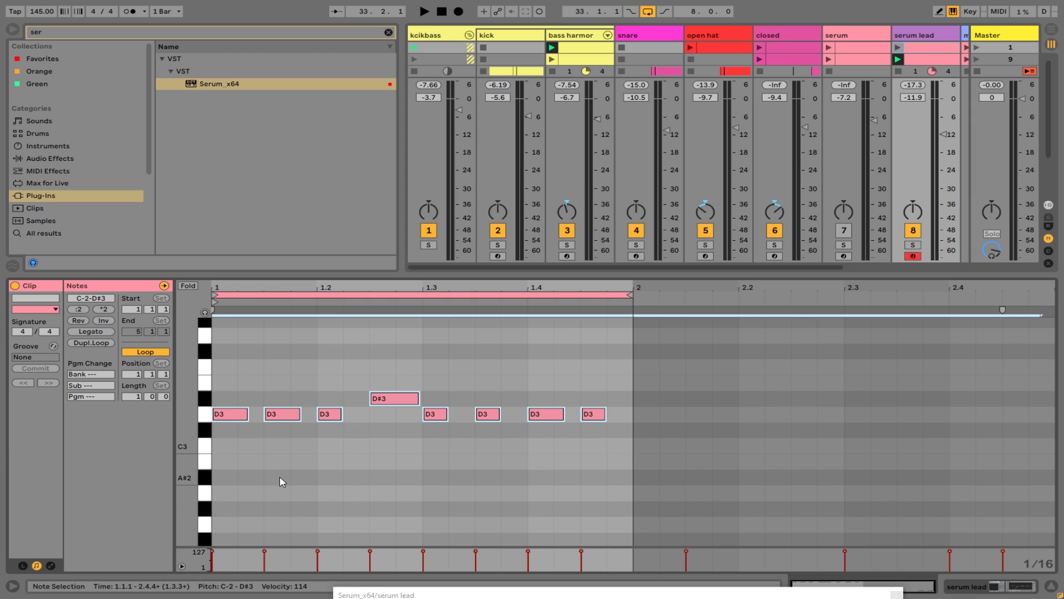
# - Select only the notes in the clip's first bar and transpose them to G2, with the fourth note on G#2
pyautogui.moveTo(230, 434); pyautogui.dragTo(616, 355)
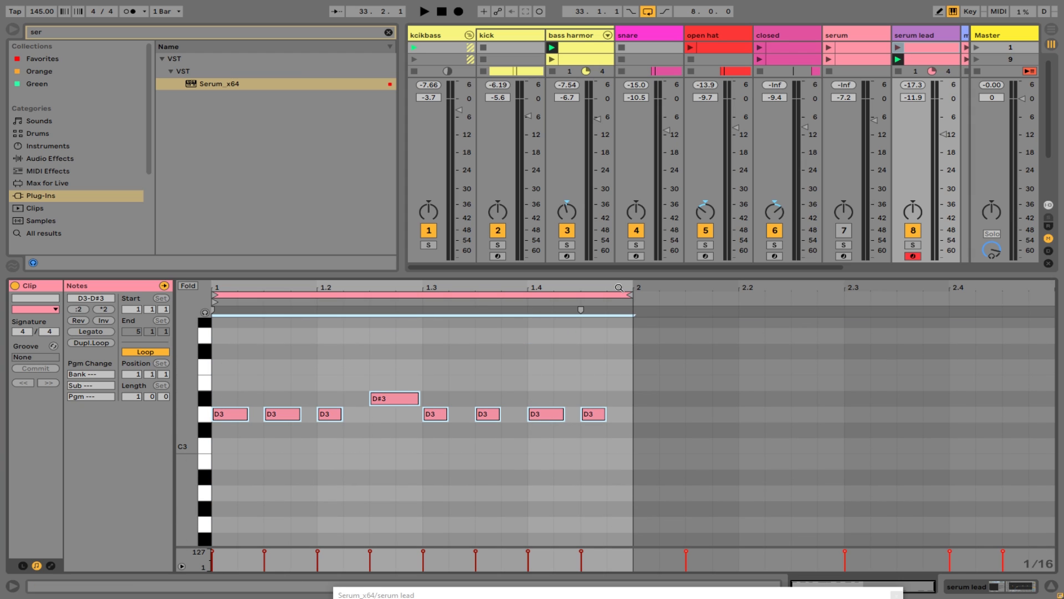
pyautogui.press('Up')
pyautogui.press('Up')
pyautogui.press('Up')
pyautogui.press('Up')
pyautogui.press('Up')
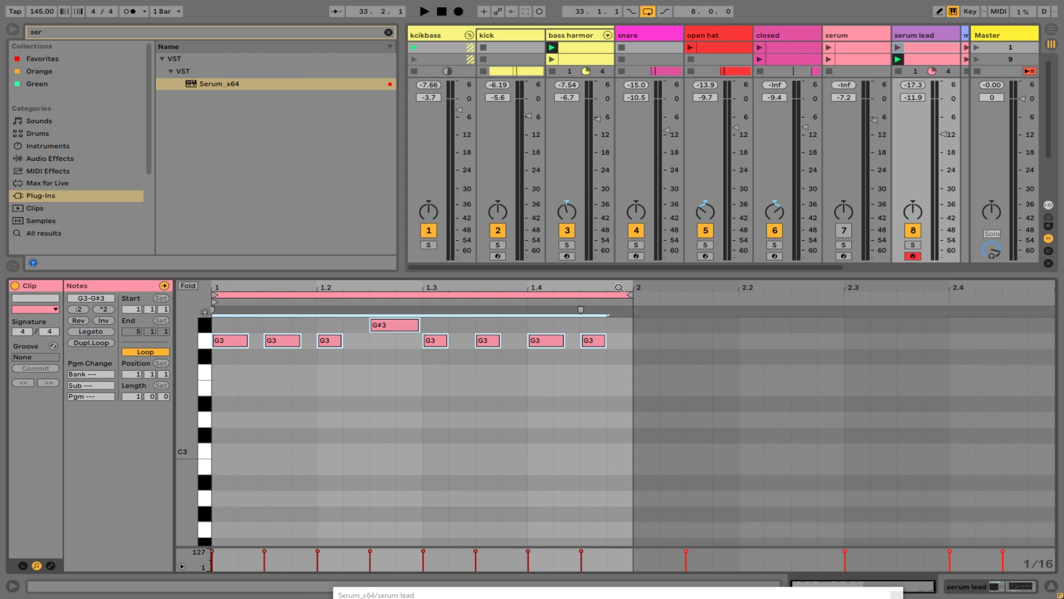
pyautogui.hotkey('shift', 'Down')
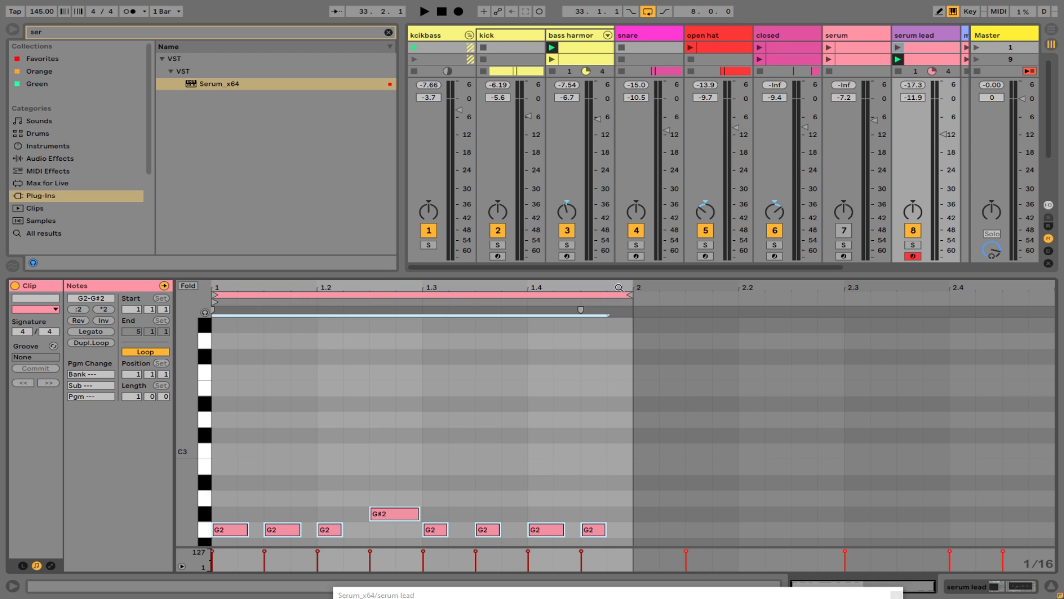
# - Solo the serum lead track and play it while raising Serum's filter cutoff to about 1376 Hz
pyautogui.press('space')
pyautogui.press('space')
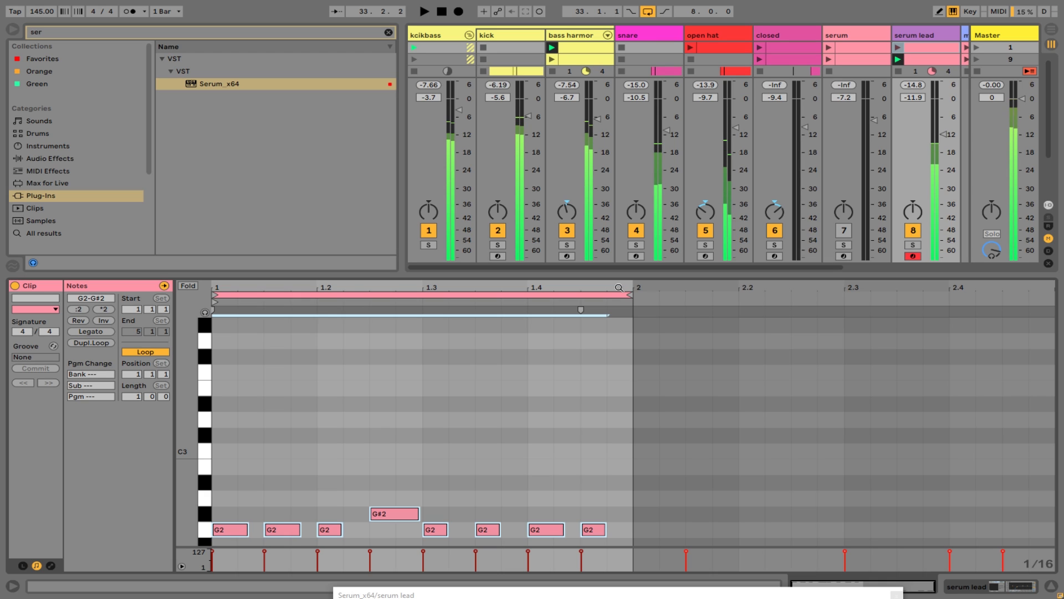
pyautogui.click(913, 245)
pyautogui.press('space')
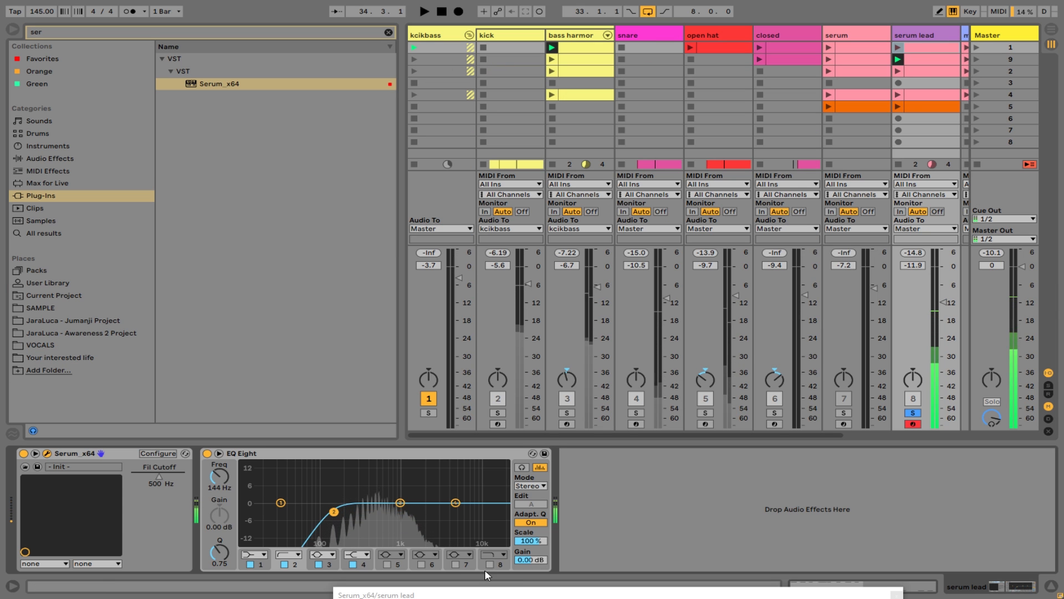
pyautogui.moveTo(505, 594); pyautogui.dragTo(480, 175)
pyautogui.moveTo(804, 352)
pyautogui.mouseDown()
pyautogui.moveTo(800, 326)
pyautogui.moveTo(816, 366)
pyautogui.moveTo(810, 343)
pyautogui.mouseUp()
pyautogui.press('space')
pyautogui.click(470, 208)
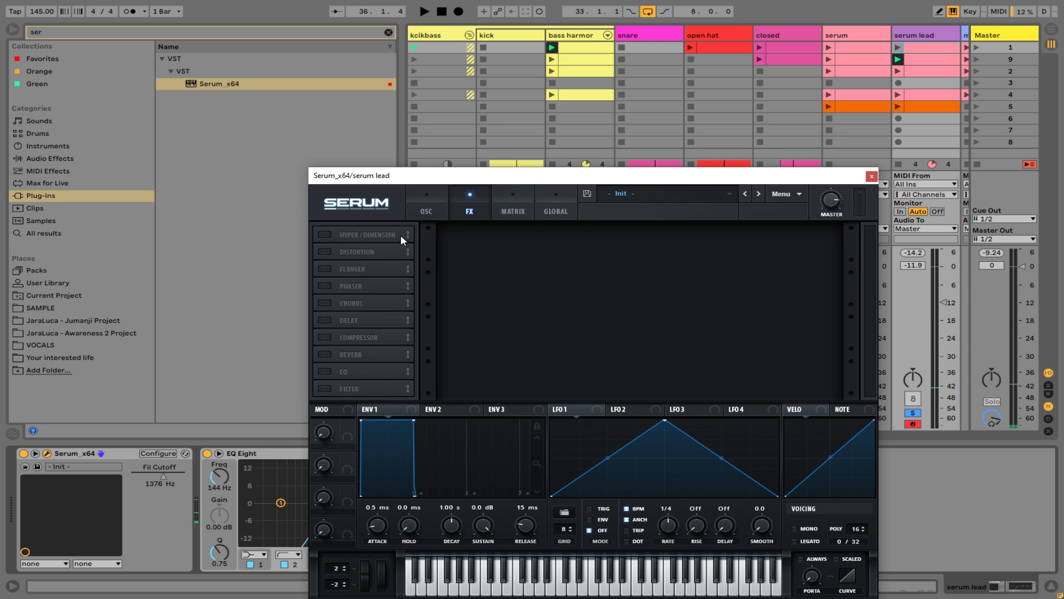
pyautogui.click(448, 214)
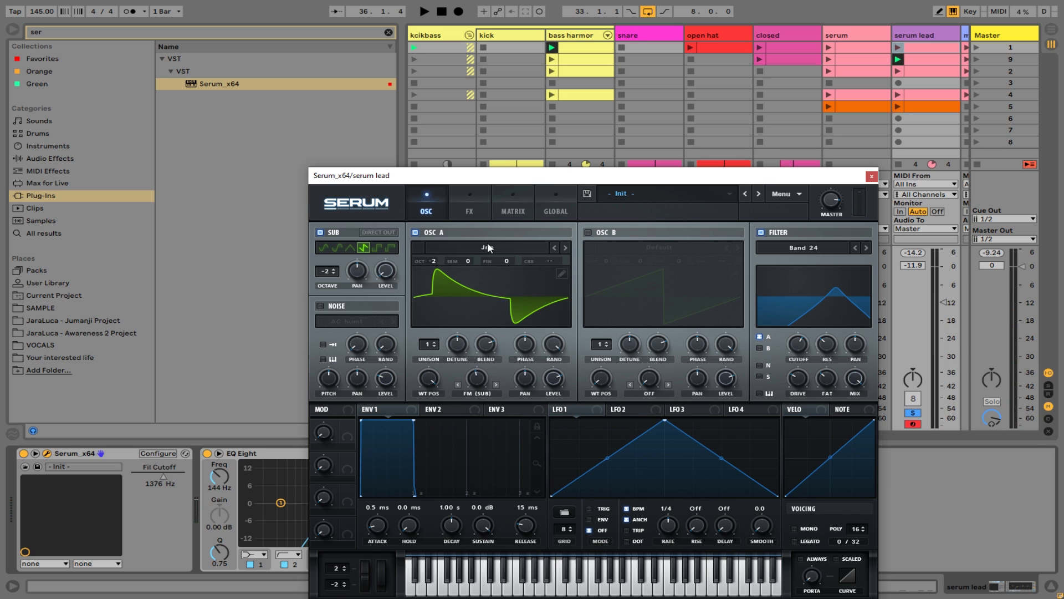
pyautogui.click(461, 210)
pyautogui.click(438, 205)
pyautogui.click(460, 204)
pyautogui.click(438, 199)
pyautogui.click(460, 200)
pyautogui.click(435, 197)
# - Audition the lead while sweeping the filter cutoff to about 731 Hz and adjusting Osc A's FM warp to about 45%
pyautogui.press('space')
pyautogui.moveTo(802, 348); pyautogui.dragTo(688, 427)
pyautogui.moveTo(470, 381); pyautogui.dragTo(482, 400)
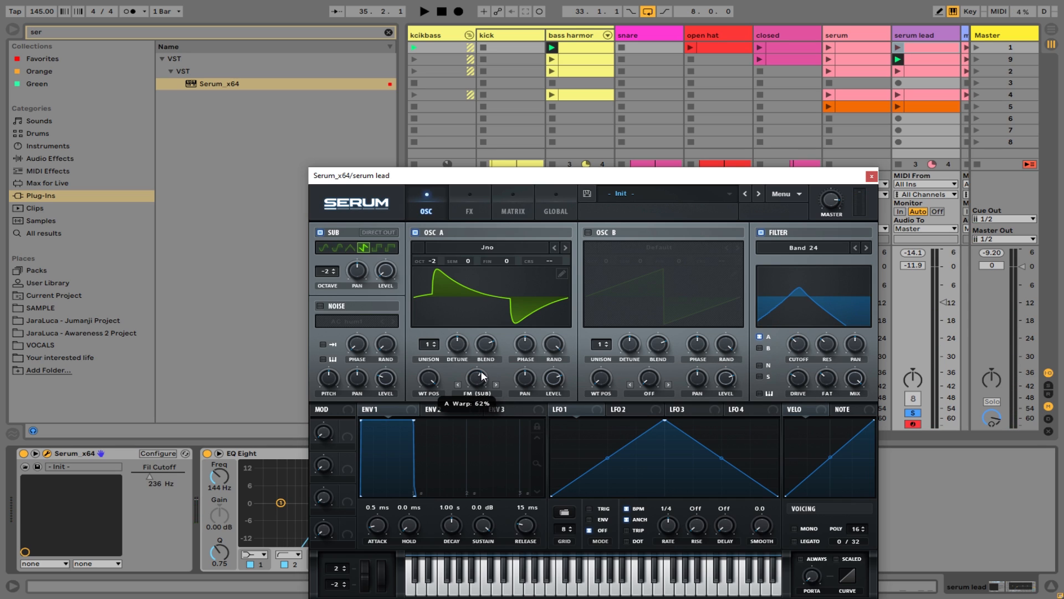
pyautogui.moveTo(485, 385)
pyautogui.mouseDown()
pyautogui.moveTo(483, 369)
pyautogui.moveTo(492, 378)
pyautogui.mouseUp()
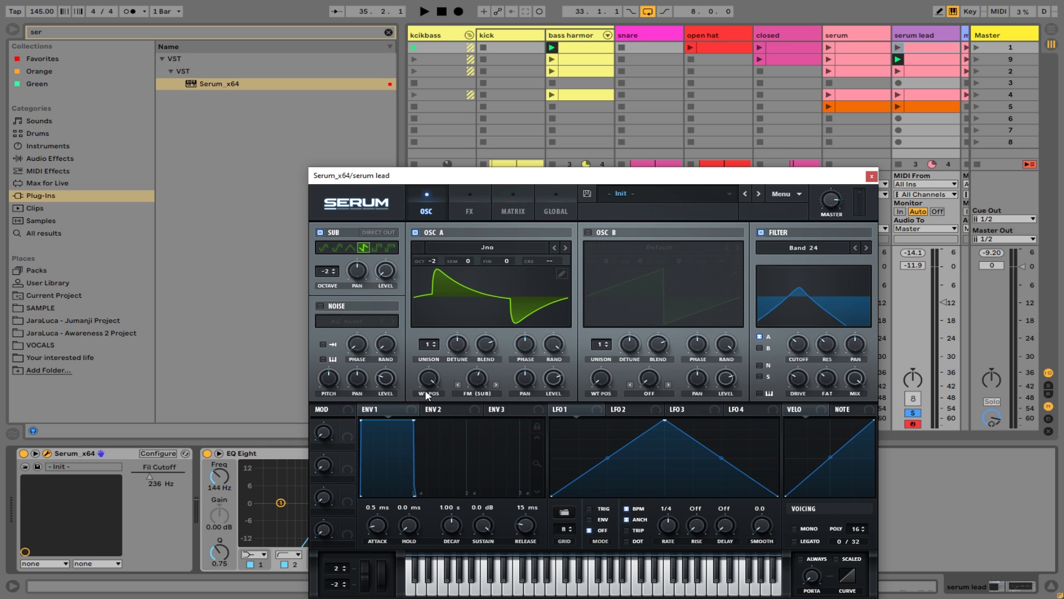
pyautogui.press('space')
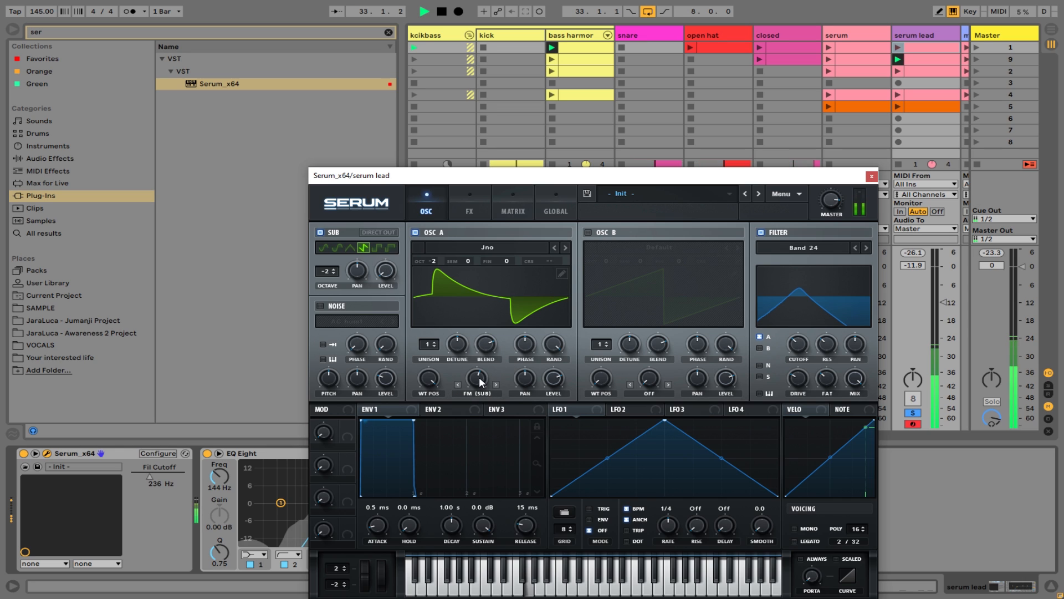
pyautogui.moveTo(479, 378)
pyautogui.mouseDown()
pyautogui.moveTo(488, 399)
pyautogui.moveTo(484, 370)
pyautogui.moveTo(498, 389)
pyautogui.mouseUp()
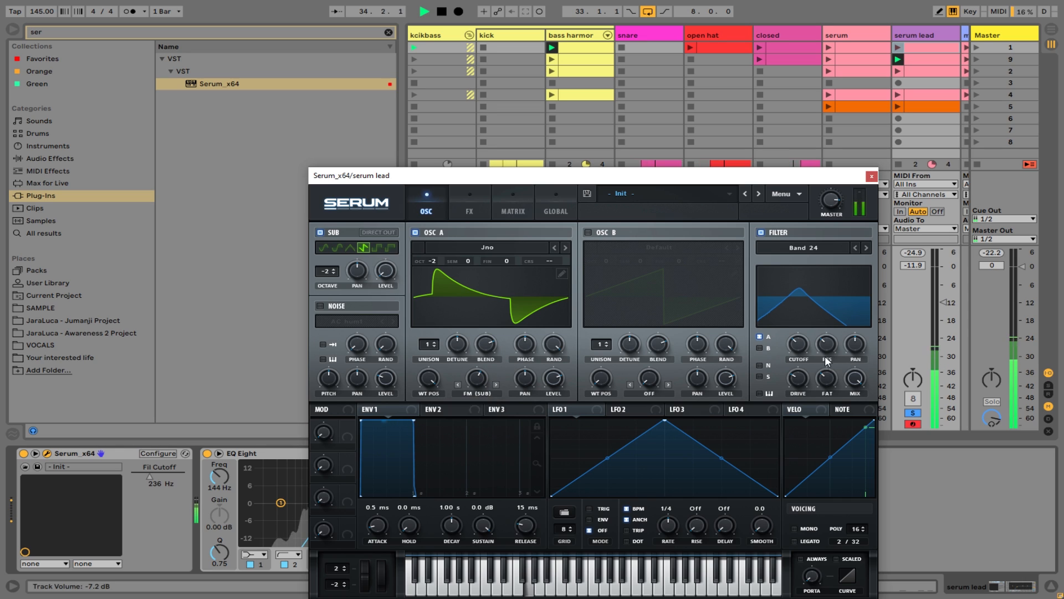
pyautogui.moveTo(790, 335); pyautogui.dragTo(783, 315)
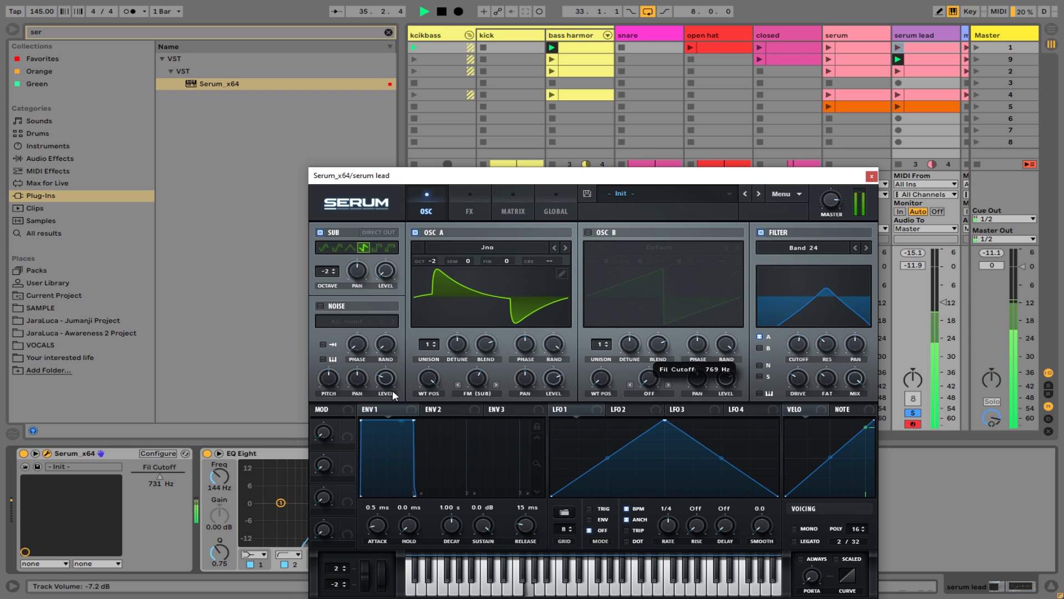
pyautogui.moveTo(476, 381)
pyautogui.mouseDown()
pyautogui.moveTo(482, 407)
pyautogui.moveTo(479, 382)
pyautogui.moveTo(489, 390)
pyautogui.moveTo(502, 446)
pyautogui.moveTo(482, 368)
pyautogui.moveTo(494, 431)
pyautogui.moveTo(532, 442)
pyautogui.moveTo(472, 424)
pyautogui.moveTo(480, 376)
pyautogui.mouseUp()
pyautogui.press('space')
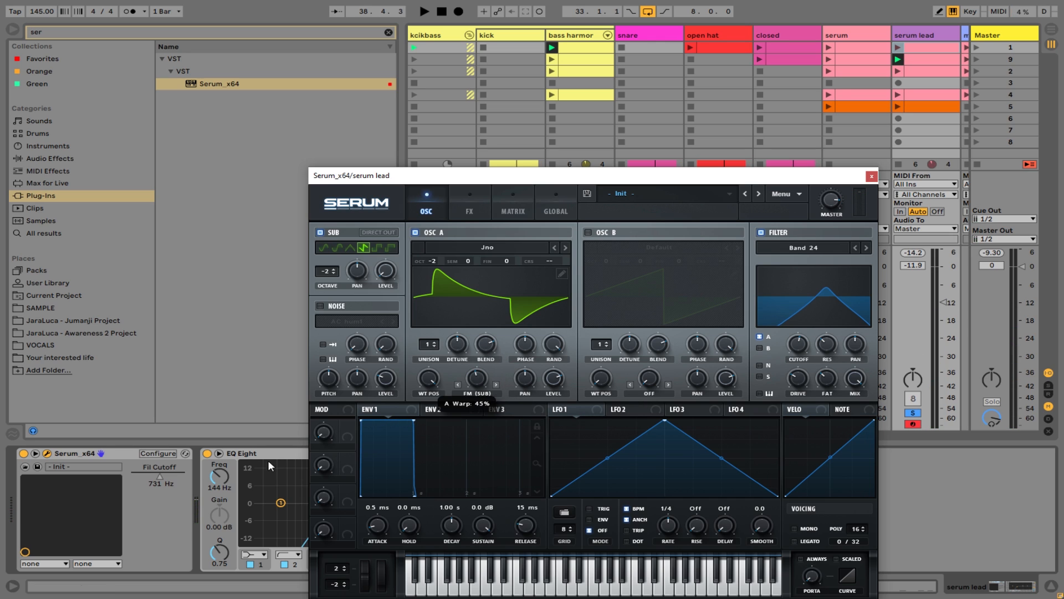
# - Expose Osc A's warp amount as a configured parameter on the Ableton device and set it to 54%
pyautogui.click(166, 454)
pyautogui.click(480, 379)
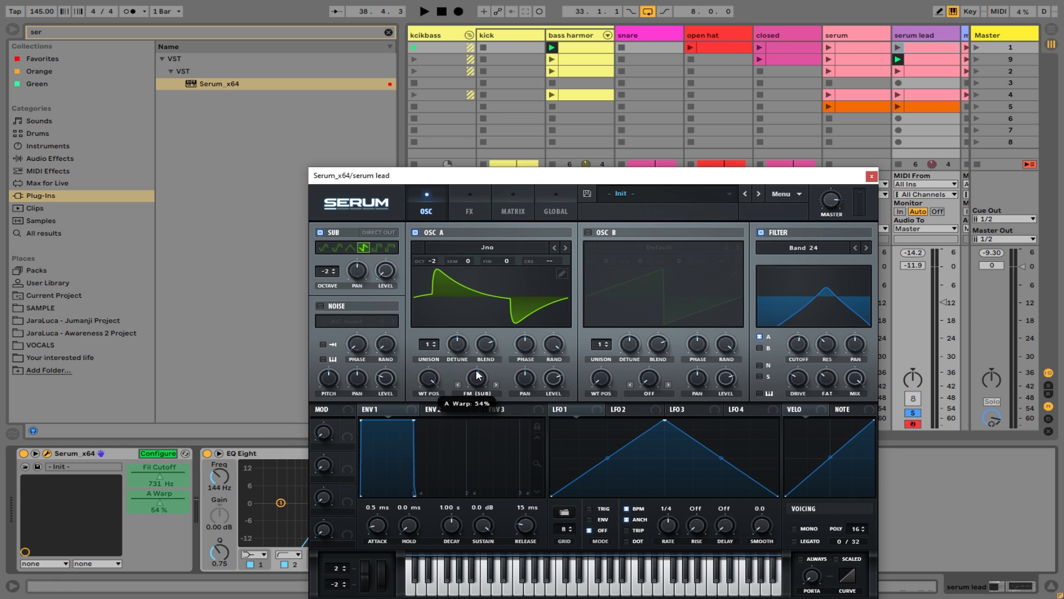
pyautogui.click(159, 454)
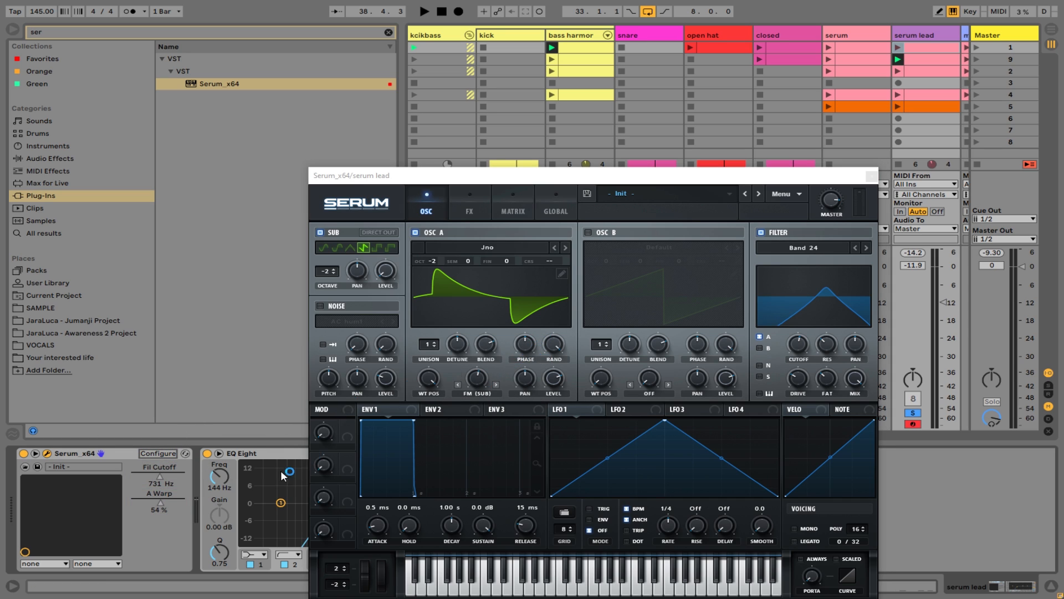
# - Enable Serum's Hyper/Dimension effect and adjust the Dimension mix and the Hyper detune
pyautogui.click(475, 220)
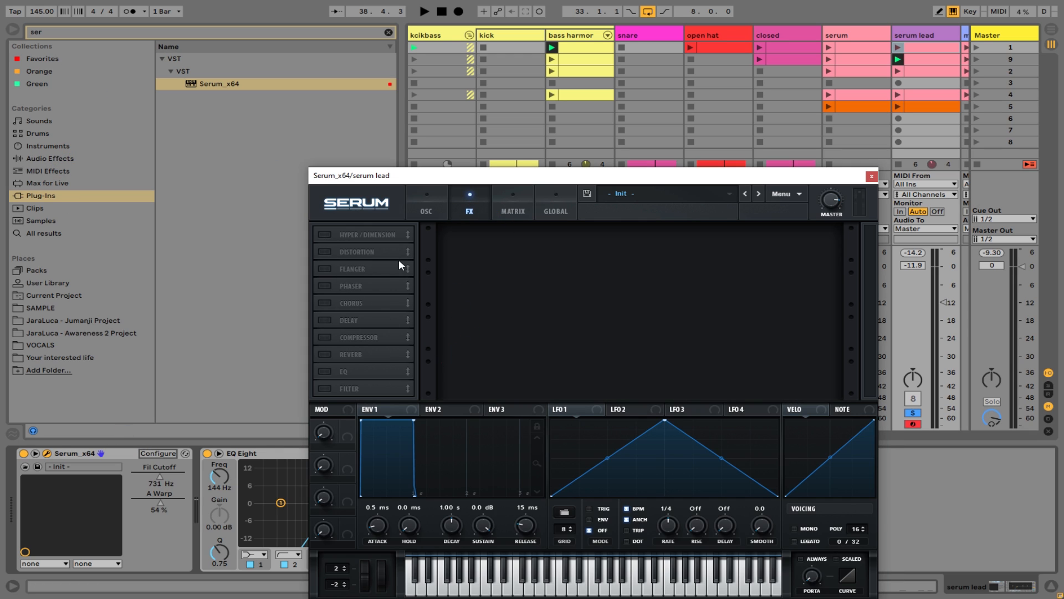
pyautogui.click(325, 235)
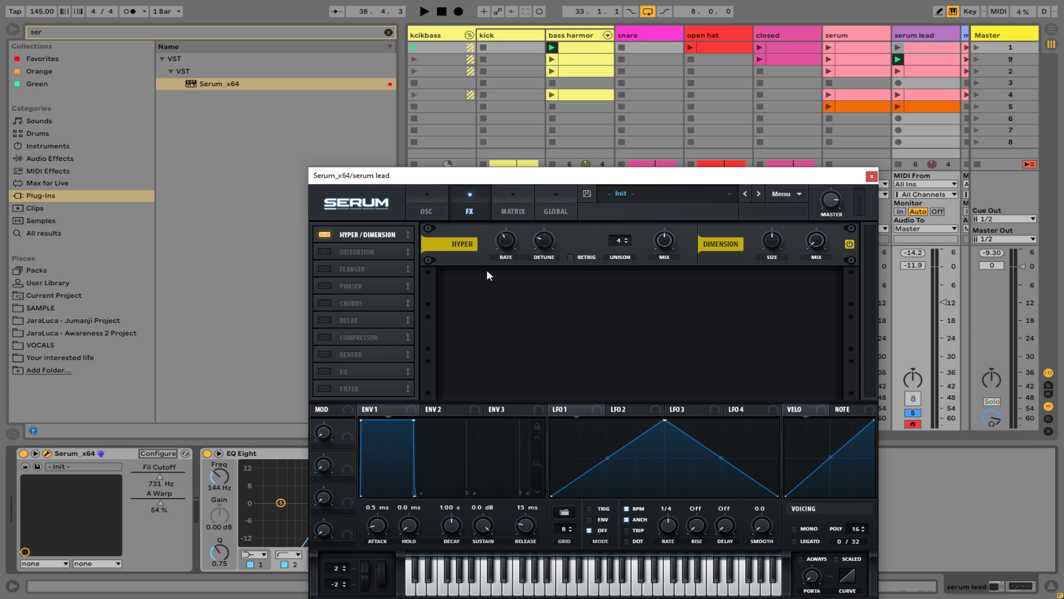
pyautogui.moveTo(811, 248); pyautogui.dragTo(807, 215)
pyautogui.moveTo(544, 240); pyautogui.dragTo(551, 222)
pyautogui.moveTo(506, 245)
# - Play the lead with the effect while sweeping the filter cutoff down to about 253 Hz
pyautogui.click(438, 210)
pyautogui.press('space')
pyautogui.moveTo(803, 354); pyautogui.dragTo(813, 388)
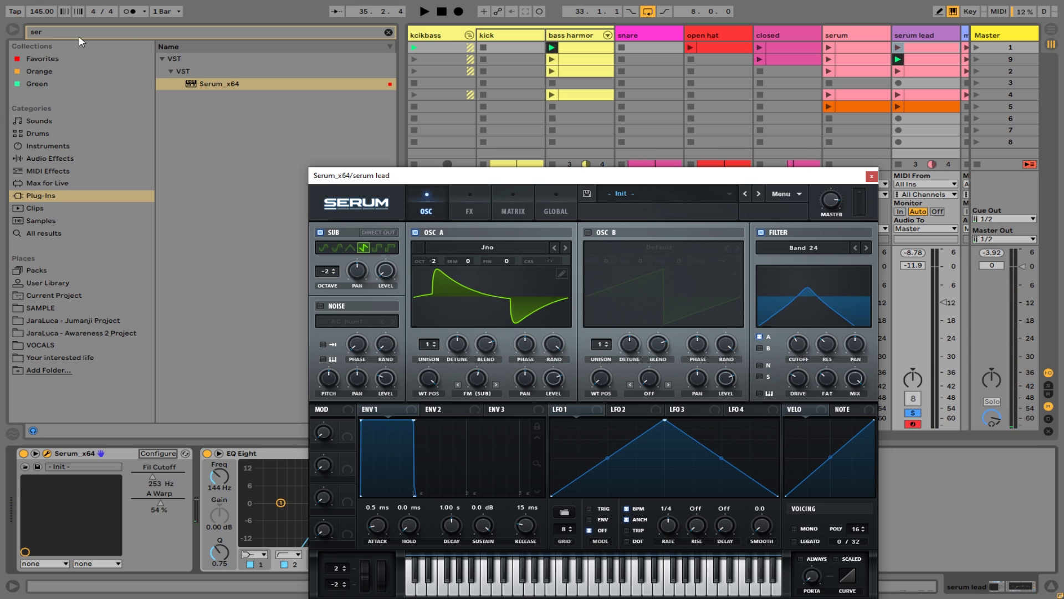
# - Launch the serum lead track's first clip and vary Serum's filter cutoff while it plays
pyautogui.doubleClick(935, 60)
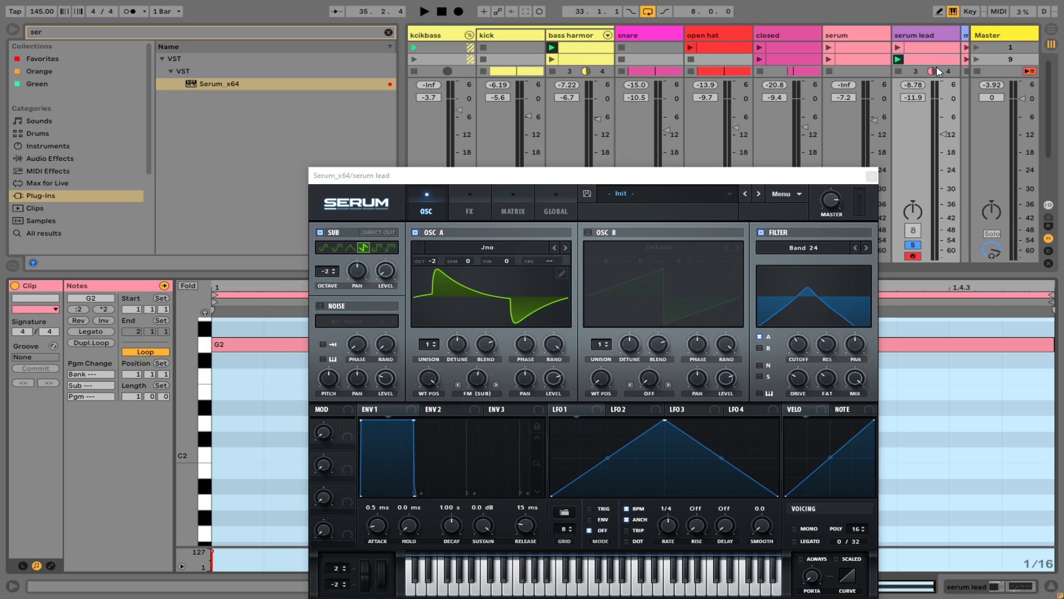
pyautogui.moveTo(751, 176); pyautogui.dragTo(755, 390)
pyautogui.click(929, 50)
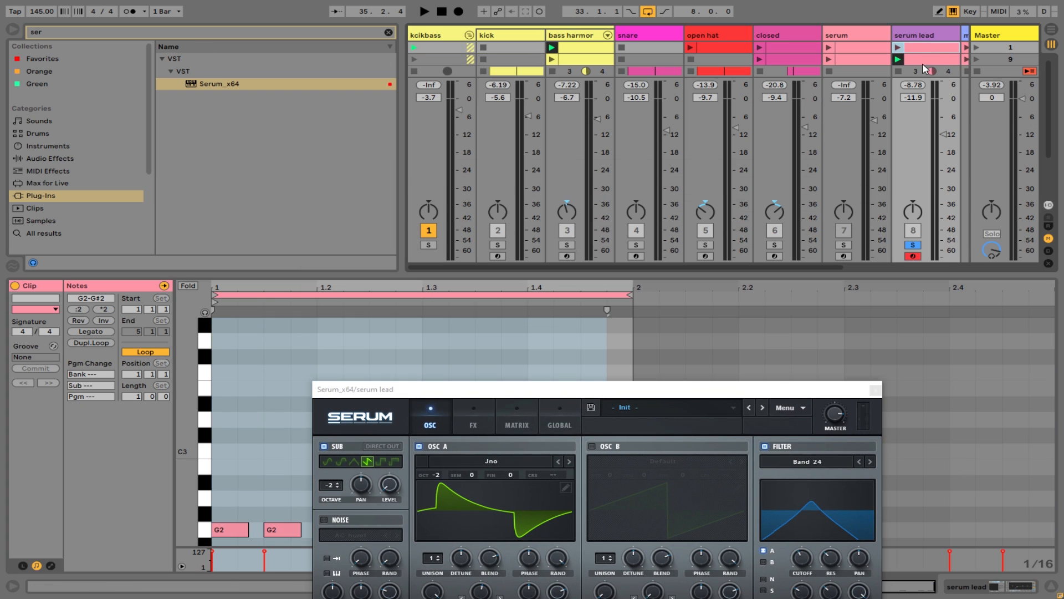
pyautogui.click(899, 47)
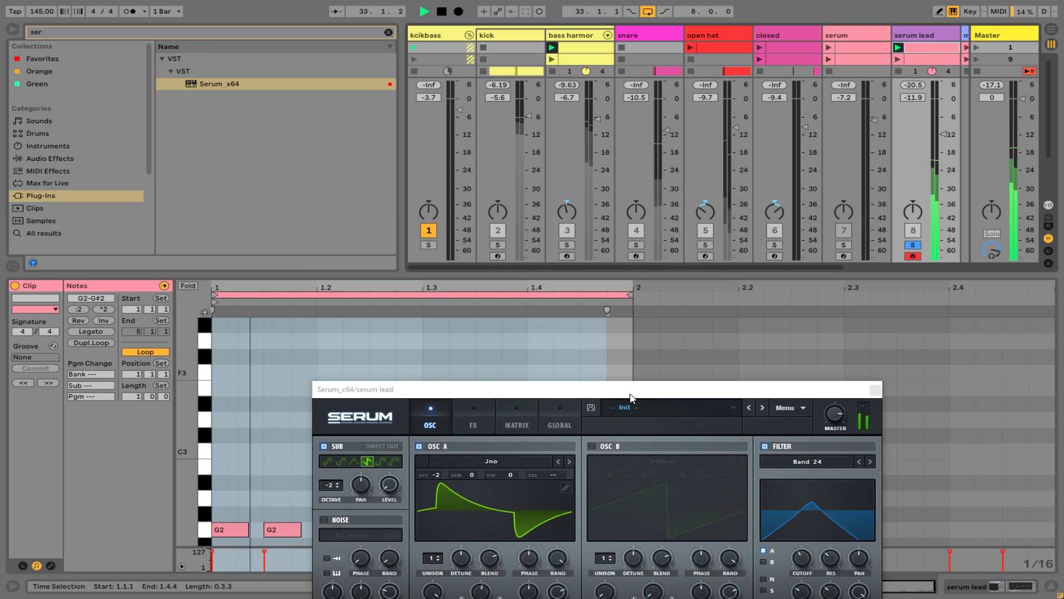
pyautogui.moveTo(754, 389); pyautogui.dragTo(831, 155)
pyautogui.moveTo(879, 323); pyautogui.dragTo(906, 361)
pyautogui.press('space')
# - Enable Serum's Delay effect and adjust its mix
pyautogui.click(536, 185)
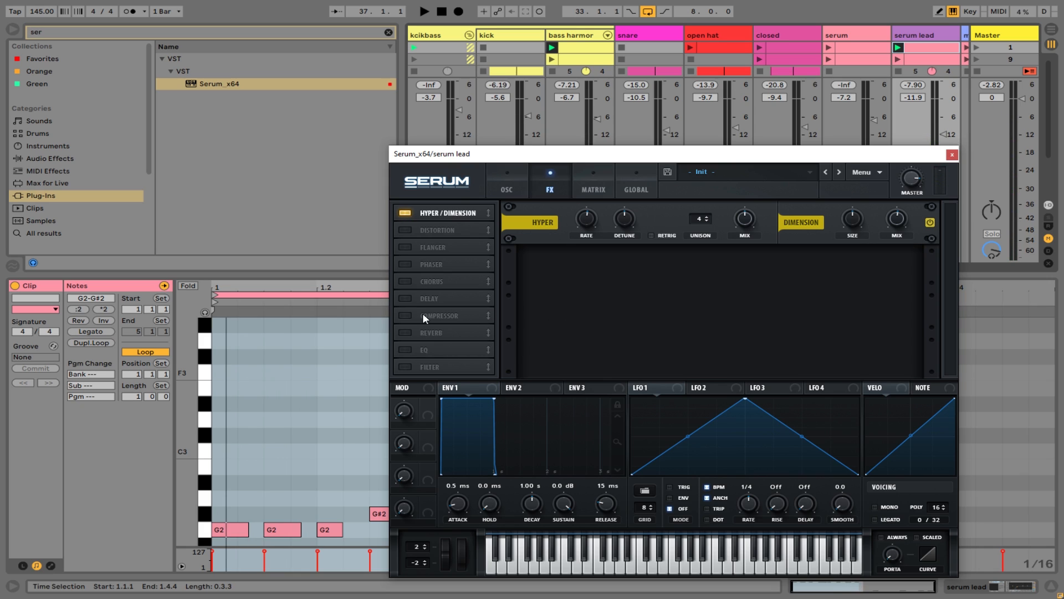
pyautogui.click(406, 299)
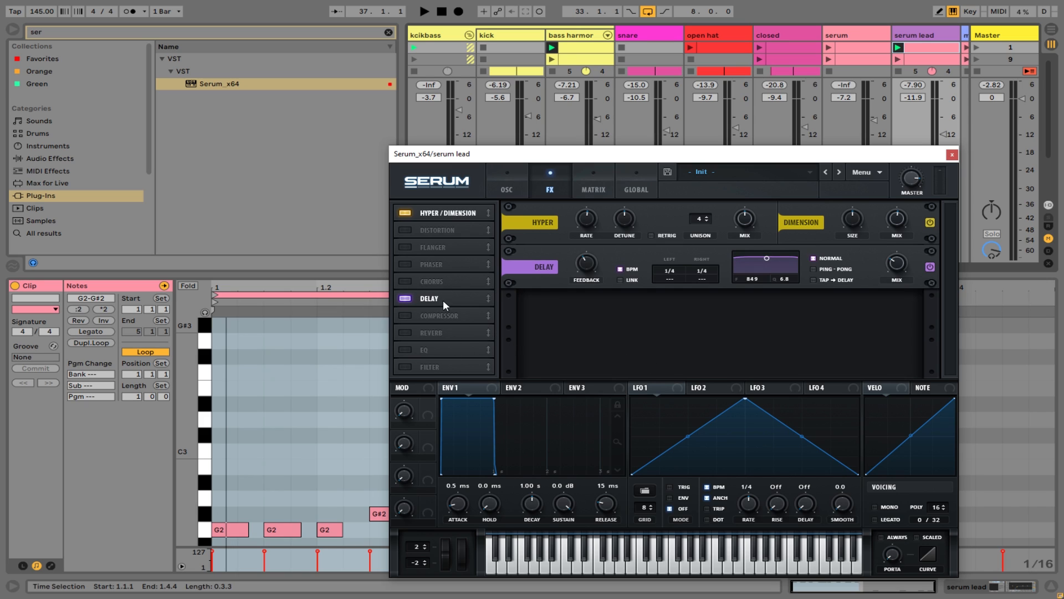
pyautogui.moveTo(901, 264)
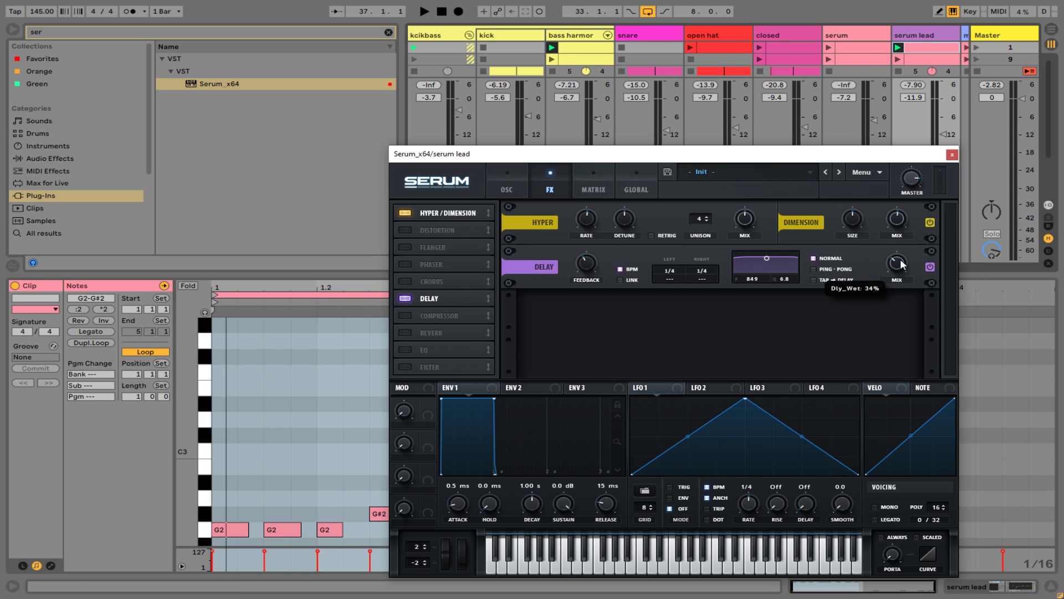
pyautogui.moveTo(905, 235); pyautogui.dragTo(908, 231)
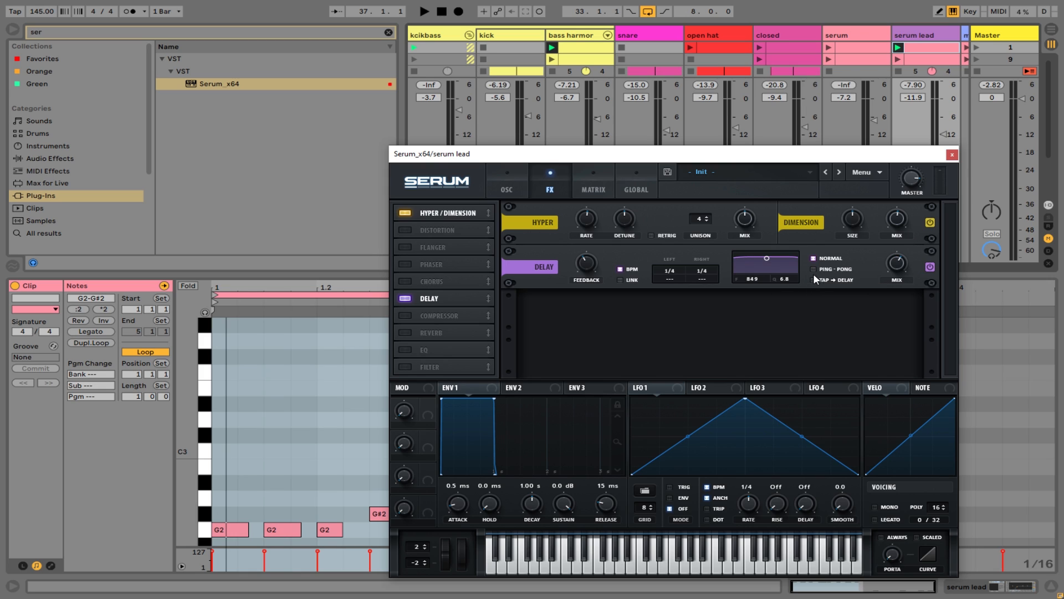
# - Set the delay's filter values to 796 and 2.2, link its left and right times and turn off BPM sync
pyautogui.moveTo(768, 264); pyautogui.dragTo(772, 268)
pyautogui.click(620, 280)
pyautogui.moveTo(621, 280)
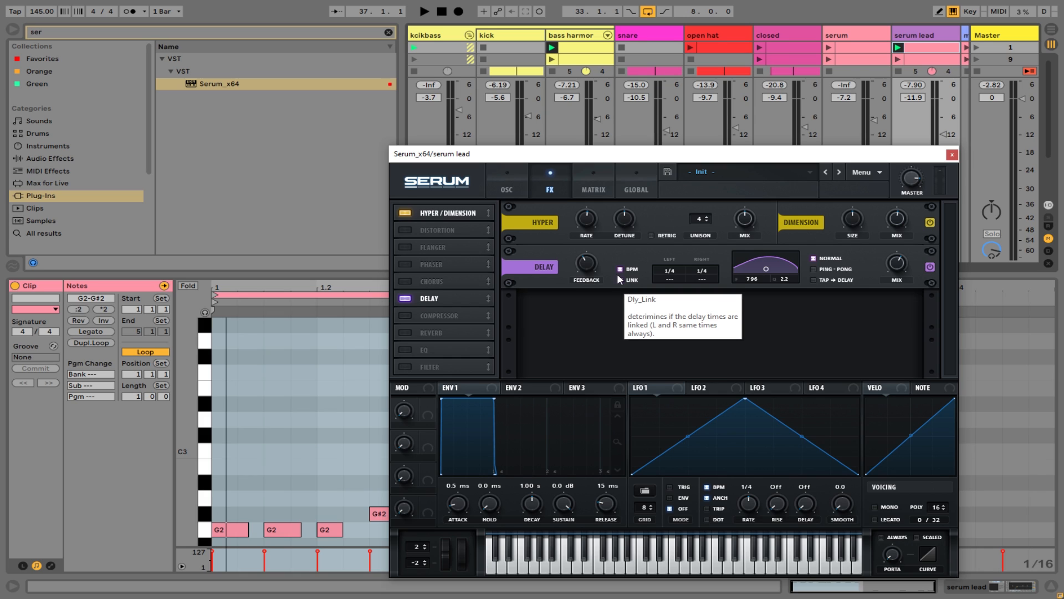
pyautogui.click(620, 271)
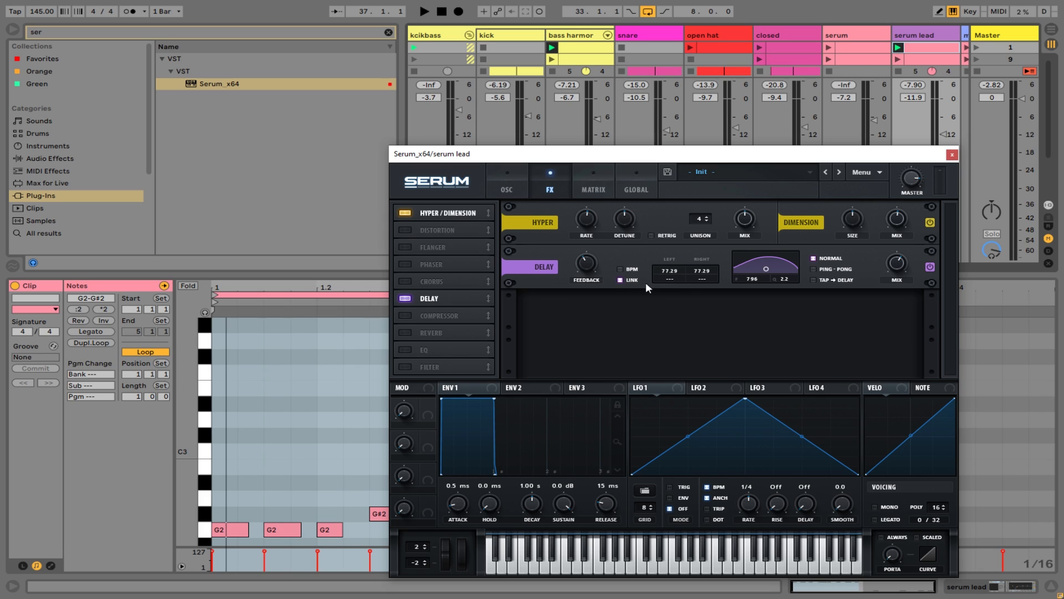
# - Adjust the delay's feedback and shorten its linked left and right times to 47.01 ms
pyautogui.moveTo(589, 266)
pyautogui.mouseDown()
pyautogui.moveTo(593, 285)
pyautogui.moveTo(589, 265)
pyautogui.moveTo(593, 274)
pyautogui.mouseUp()
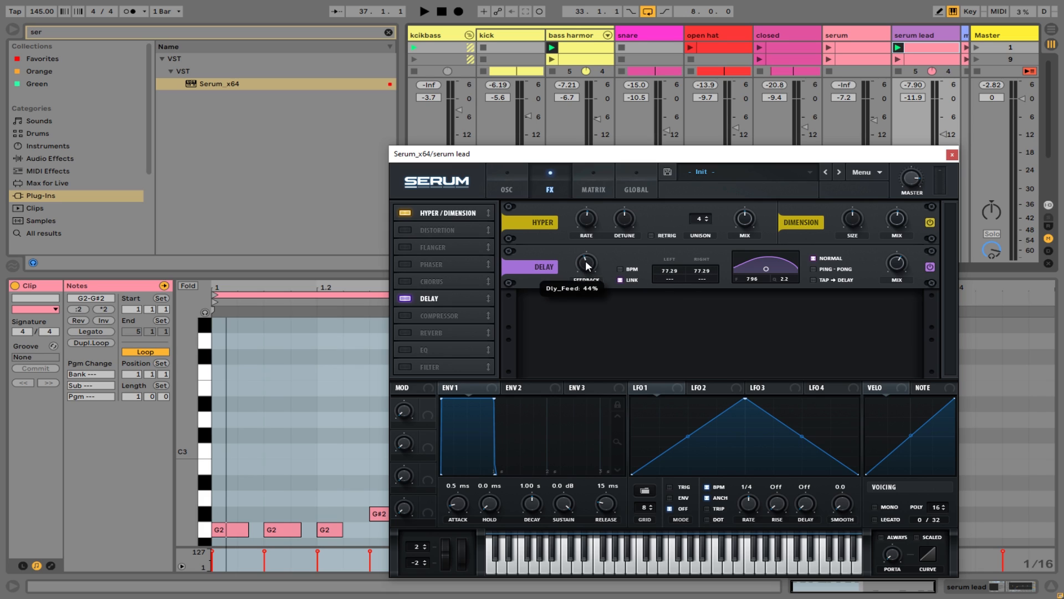
pyautogui.moveTo(672, 274)
pyautogui.mouseDown()
pyautogui.moveTo(675, 291)
pyautogui.moveTo(682, 259)
pyautogui.moveTo(683, 291)
pyautogui.moveTo(671, 243)
pyautogui.moveTo(674, 287)
pyautogui.moveTo(674, 277)
pyautogui.mouseUp()
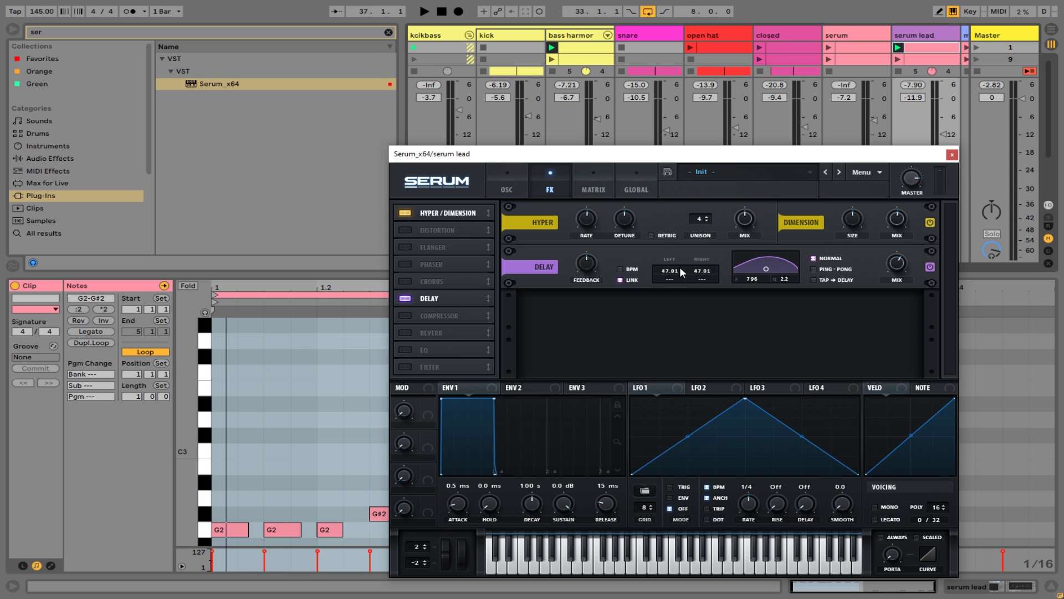
# - Expose Serum's left and right delay times as configured controls on the serum lead device, with the time at 64.79 ms
pyautogui.click(889, 39)
pyautogui.click(157, 454)
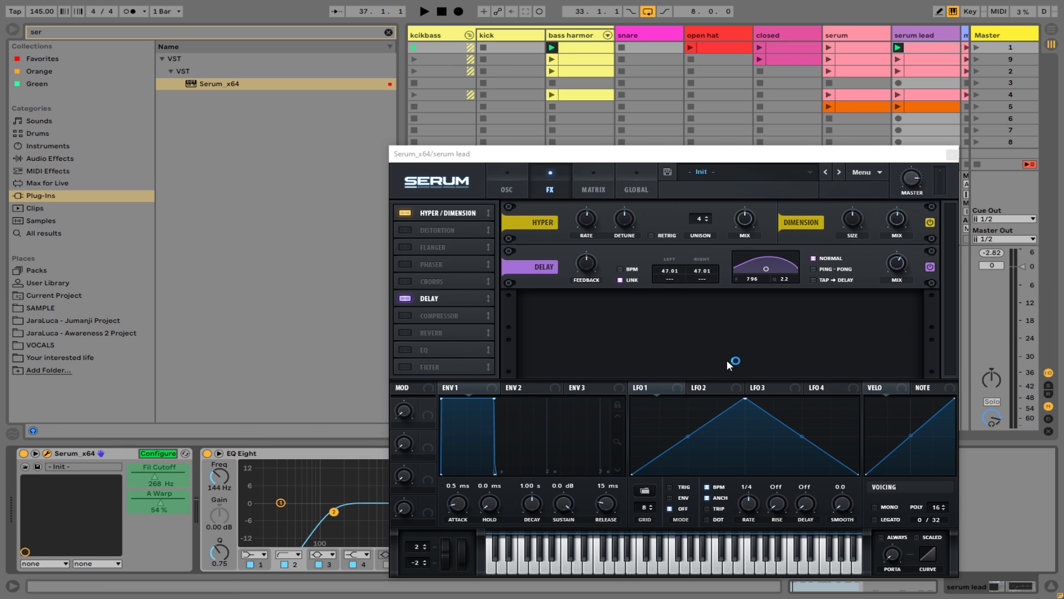
pyautogui.moveTo(710, 281); pyautogui.dragTo(679, 259)
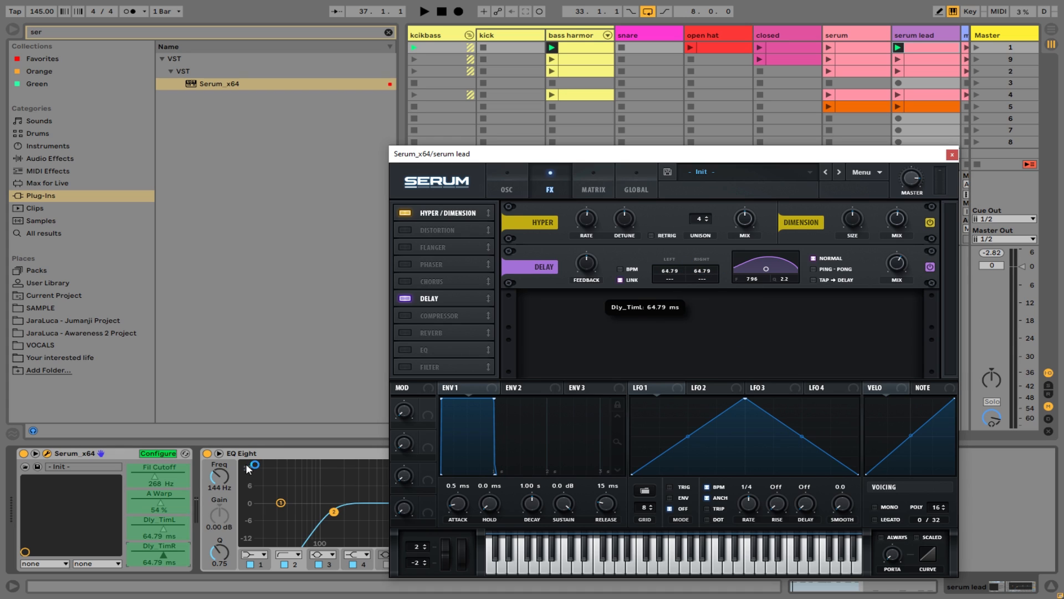
pyautogui.click(172, 457)
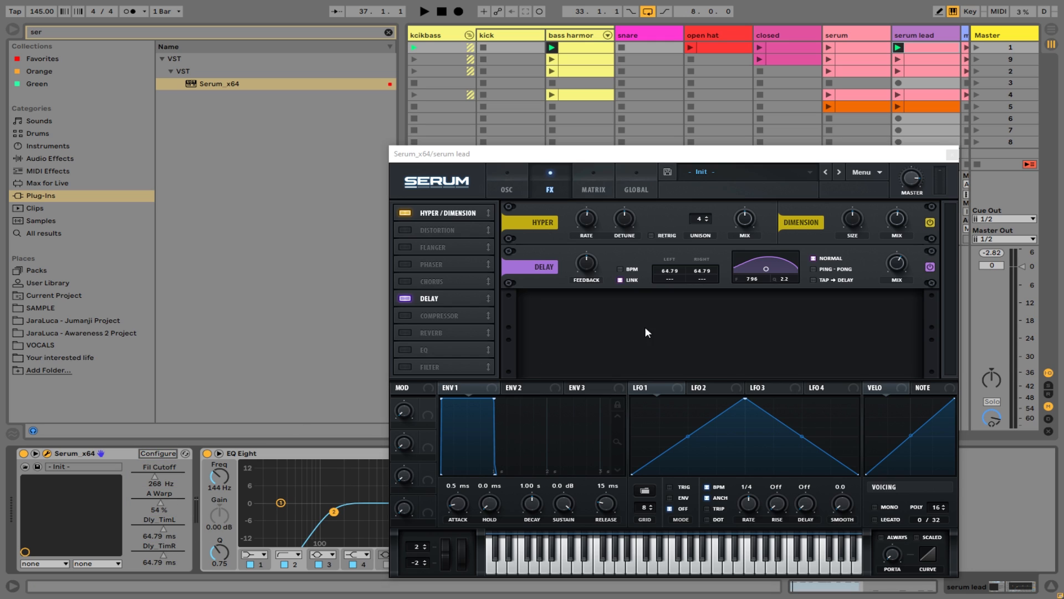
# - Set the linked delay time to 49.68 ms and remove both delay time parameters from the device's configured controls
pyautogui.moveTo(670, 272); pyautogui.dragTo(675, 274)
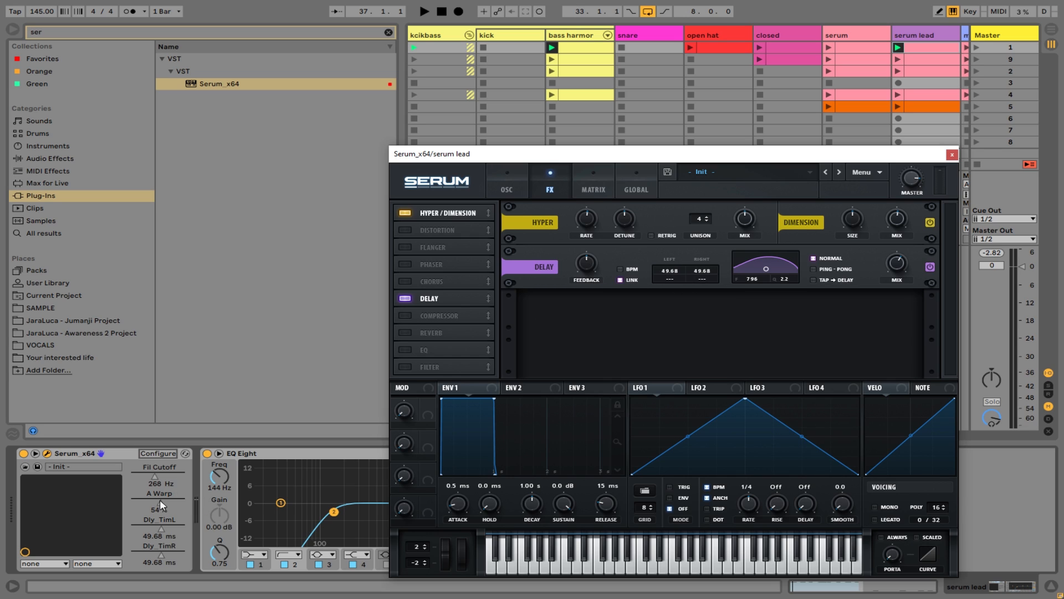
pyautogui.click(158, 454)
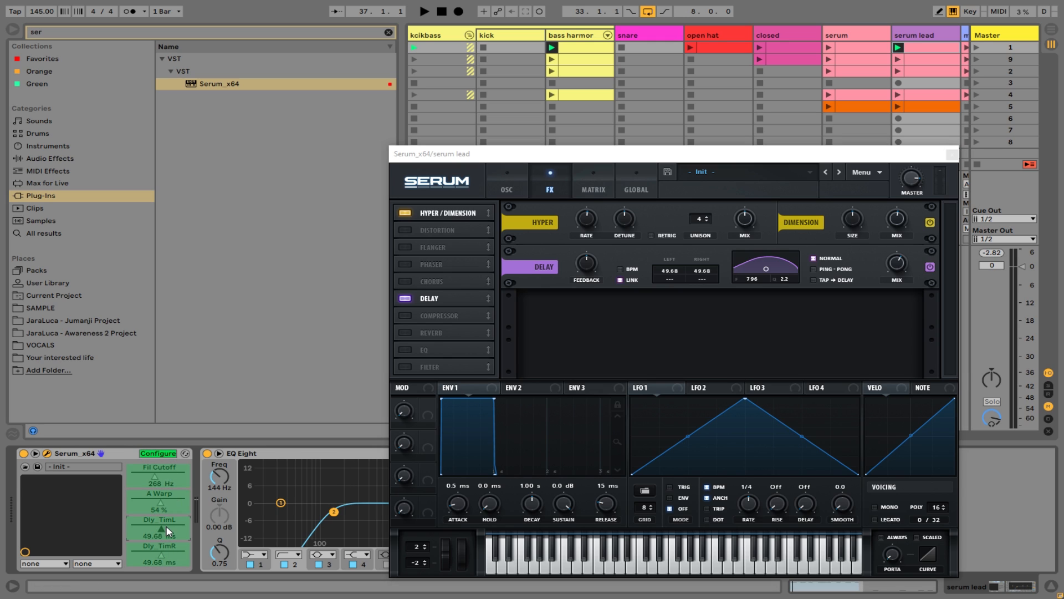
pyautogui.press('Delete')
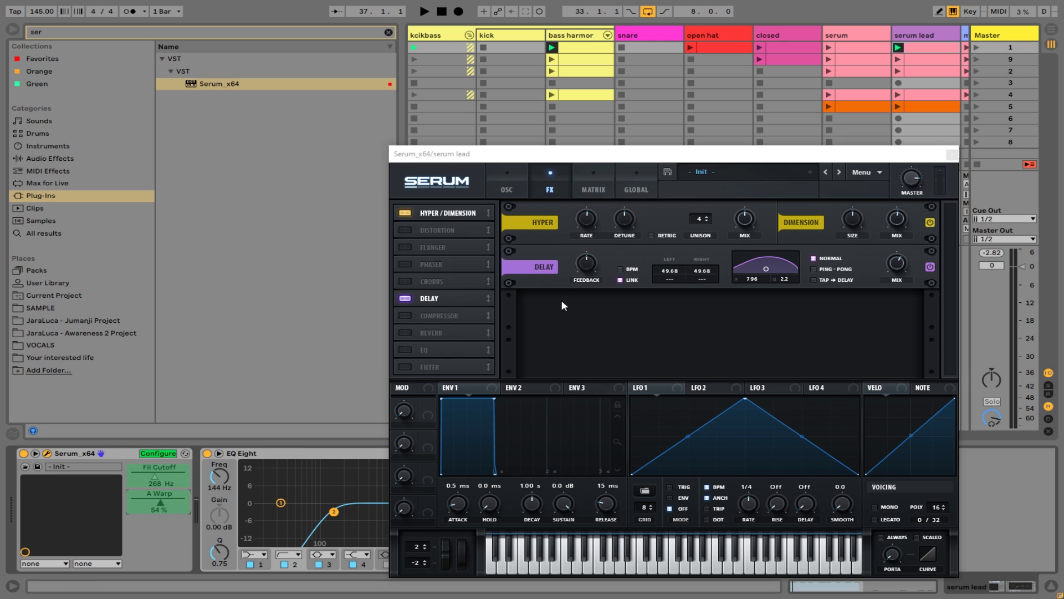
# - Add Serum's delay feedback to the configured device controls and lower it to 4%
pyautogui.click(587, 265)
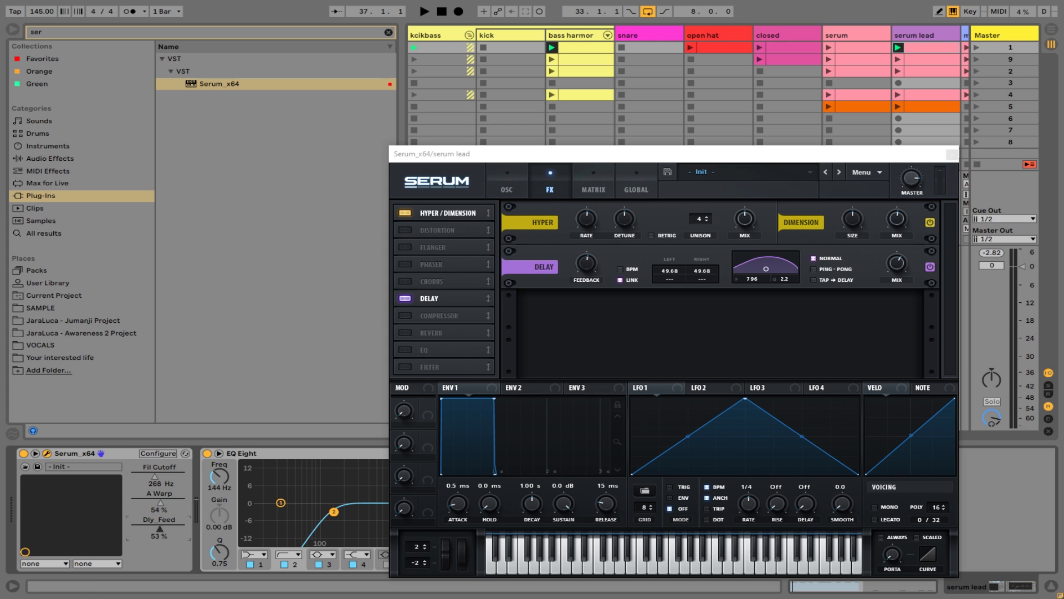
pyautogui.click(585, 273)
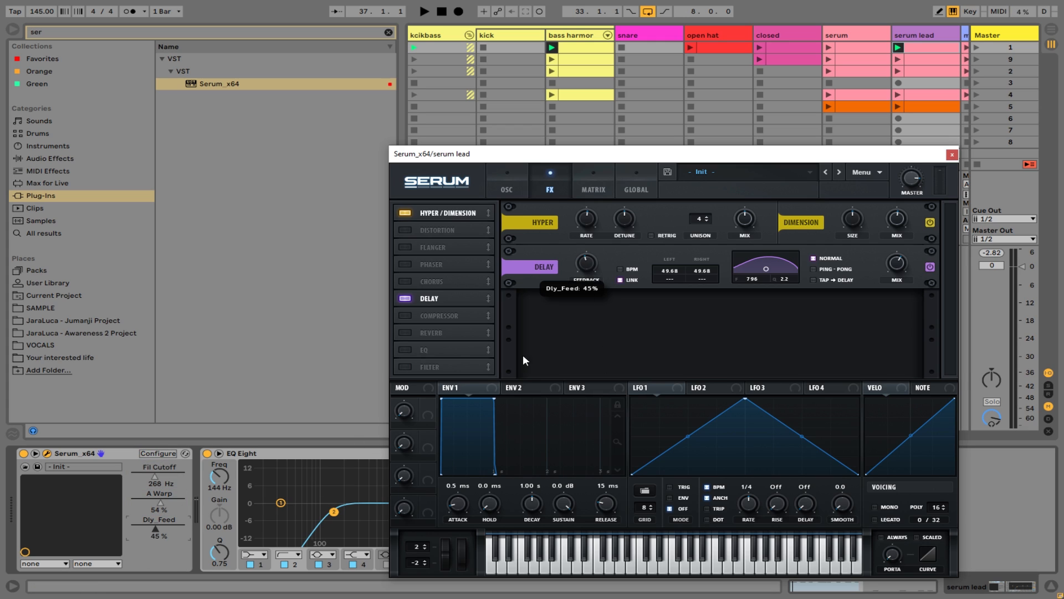
pyautogui.moveTo(161, 530); pyautogui.dragTo(161, 546)
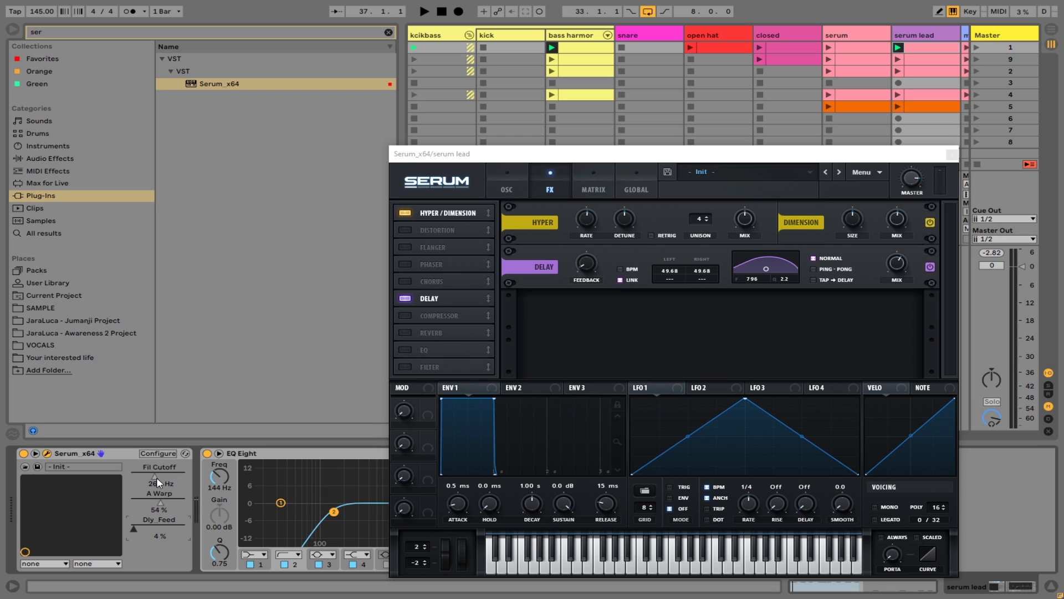
# - Play the soloed lead while varying its filter cutoff and delay feedback, ending at 234 Hz and 70%
pyautogui.press('space')
pyautogui.moveTo(155, 477); pyautogui.dragTo(149, 477)
pyautogui.moveTo(133, 529); pyautogui.dragTo(159, 529)
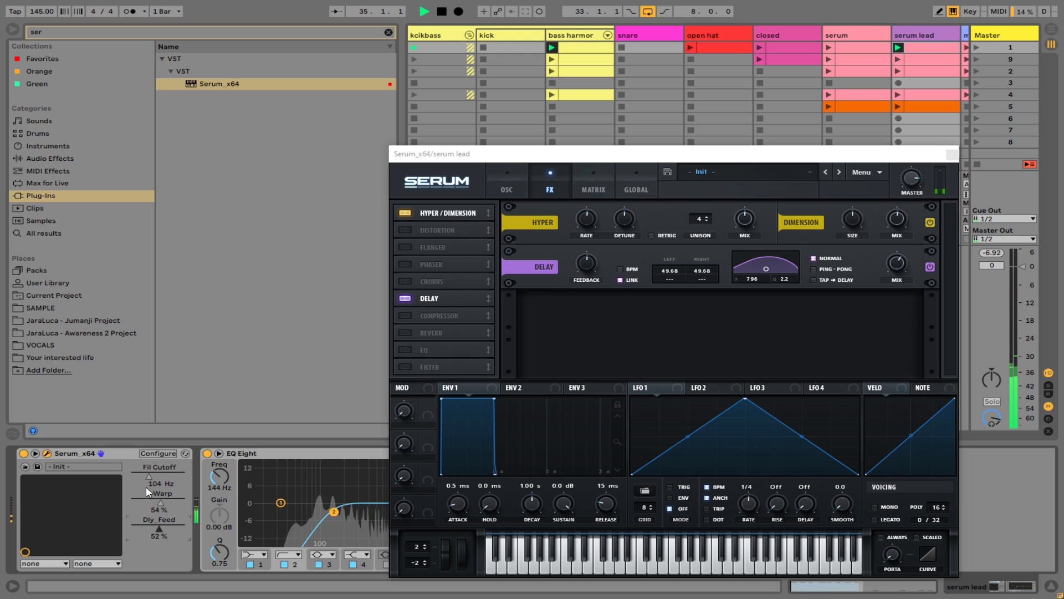
pyautogui.moveTo(148, 476); pyautogui.dragTo(163, 477)
pyautogui.moveTo(159, 529); pyautogui.dragTo(169, 529)
pyautogui.moveTo(163, 477)
pyautogui.mouseDown()
pyautogui.moveTo(142, 476)
pyautogui.moveTo(177, 477)
pyautogui.moveTo(153, 476)
pyautogui.mouseUp()
# - Unsolo the serum lead track and raise its volume to -10.7 dB while the full mix plays
pyautogui.moveTo(772, 158); pyautogui.dragTo(847, 461)
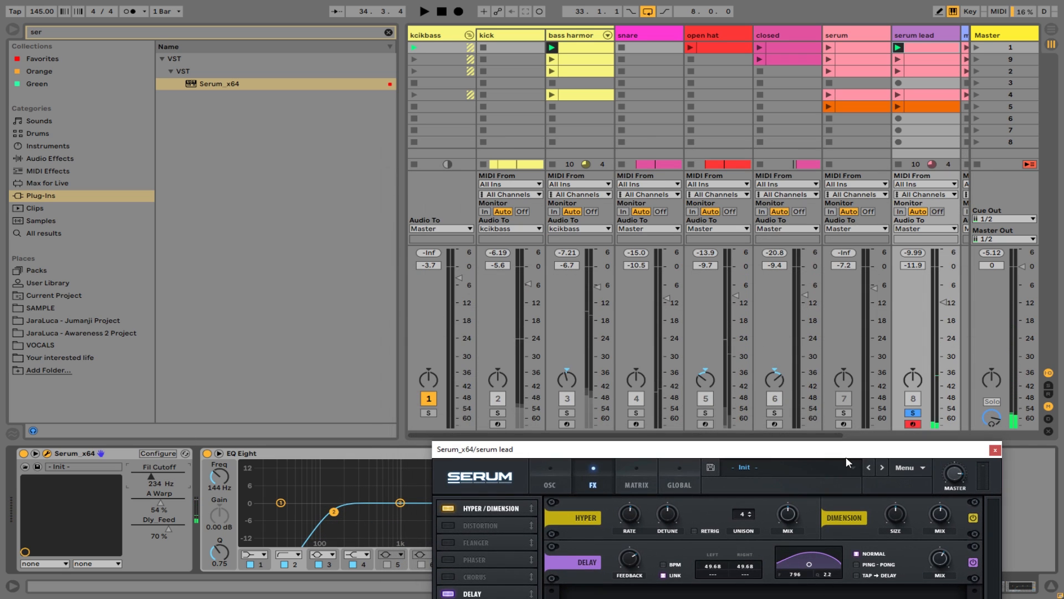
pyautogui.click(918, 414)
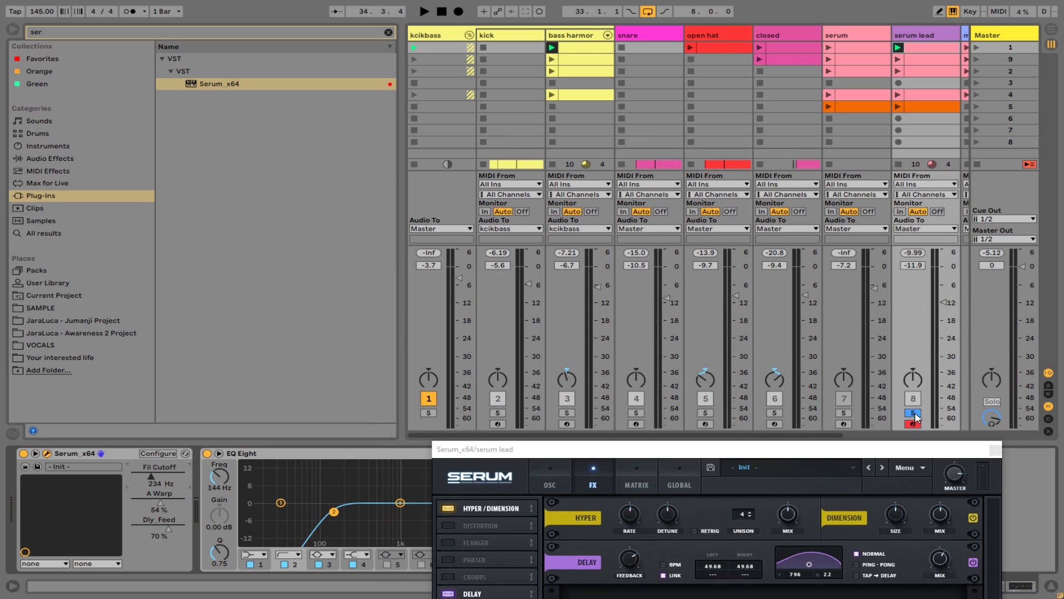
pyautogui.press('space')
pyautogui.press('space')
pyautogui.moveTo(944, 303); pyautogui.dragTo(944, 294)
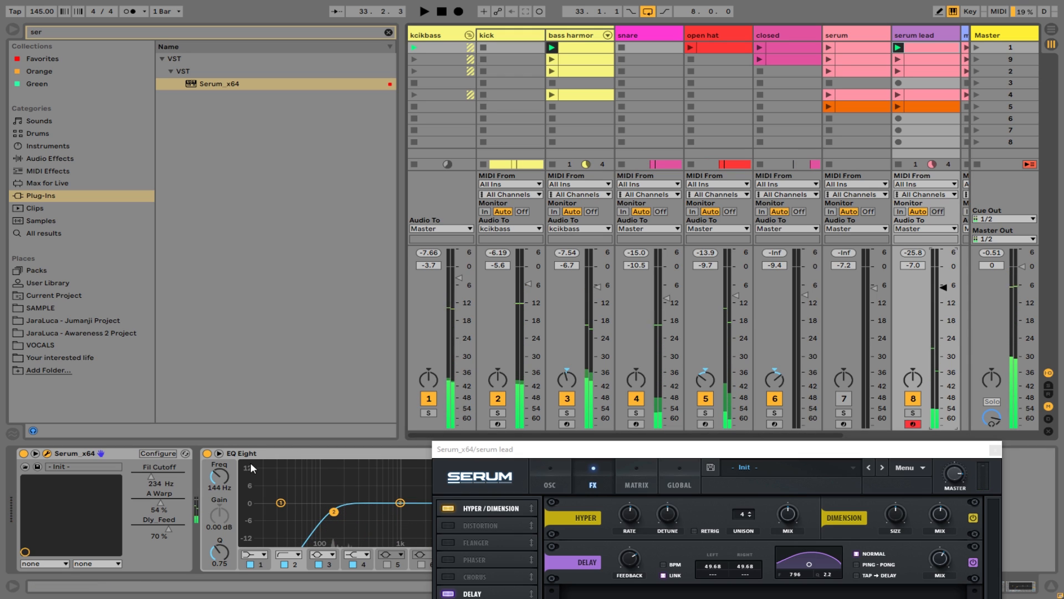
# - Play the full mix while reducing the lead's delay feedback to 53% and sweeping its filter cutoff up to 2282 Hz
pyautogui.press('space')
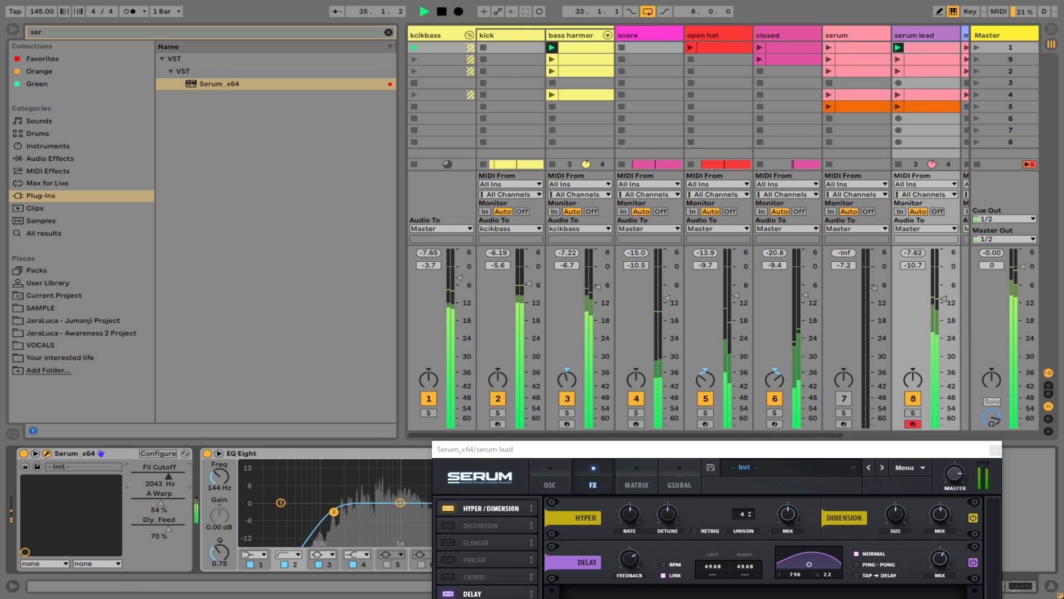
pyautogui.moveTo(166, 530); pyautogui.dragTo(159, 531)
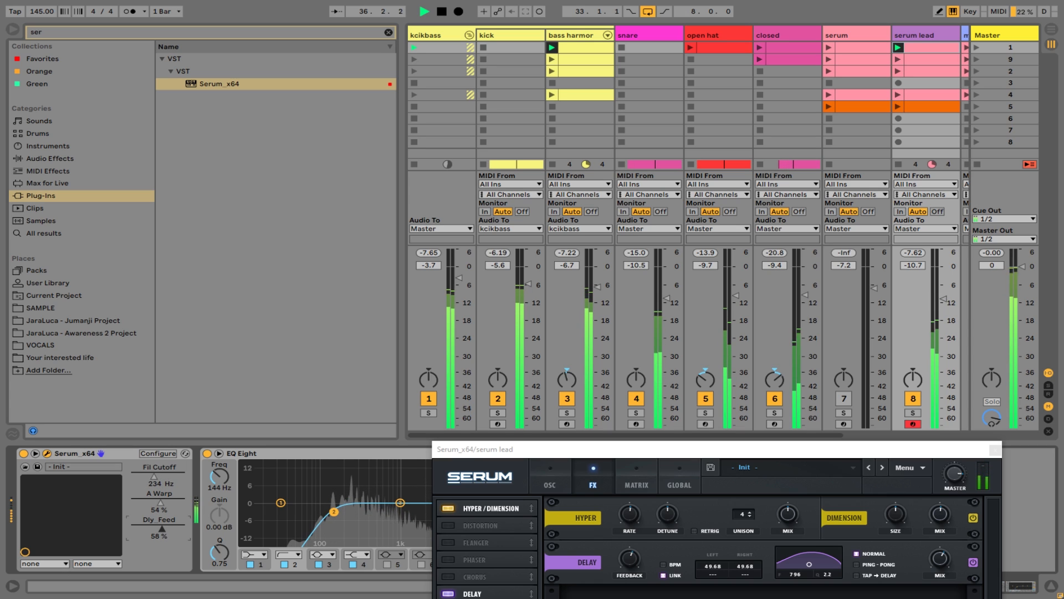
pyautogui.moveTo(154, 478); pyautogui.dragTo(173, 477)
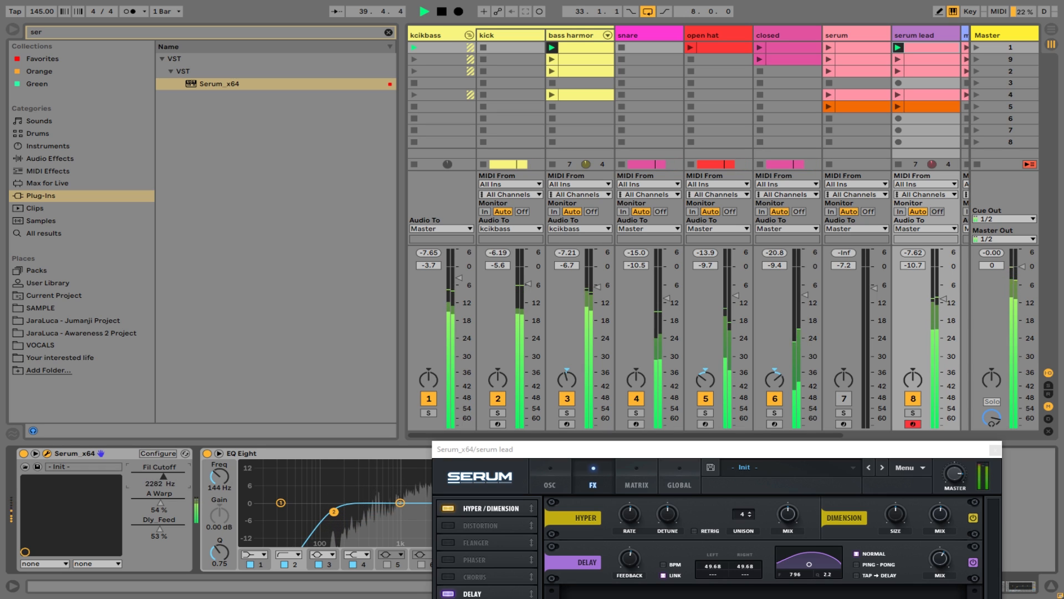
# - Show Serum's oscillator page, bring the filter cutoff to 600 Hz during playback and stop the transport
pyautogui.moveTo(642, 449); pyautogui.dragTo(649, 294)
pyautogui.click(575, 332)
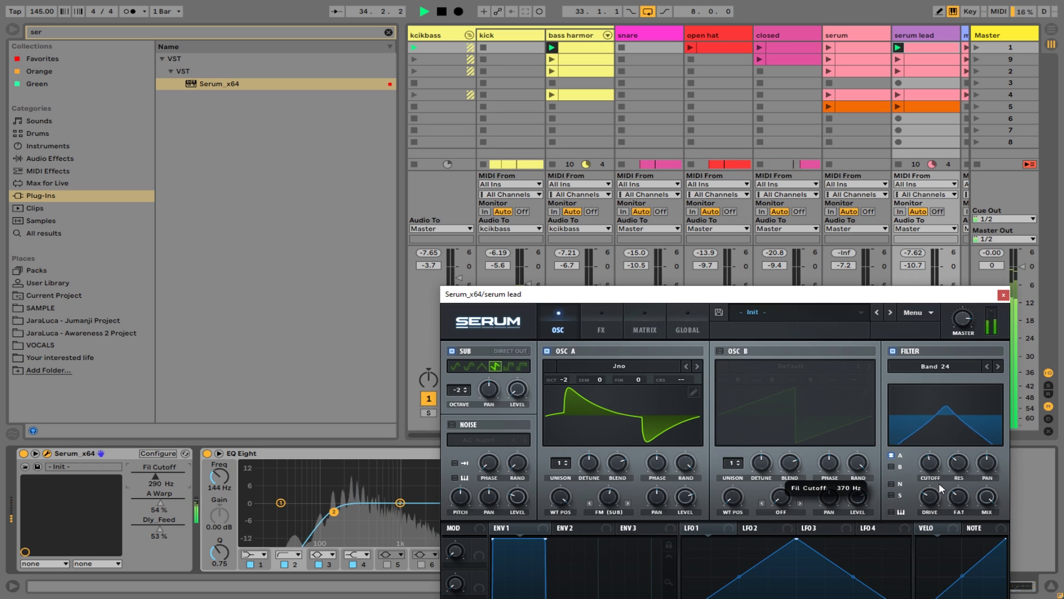
pyautogui.press('space')
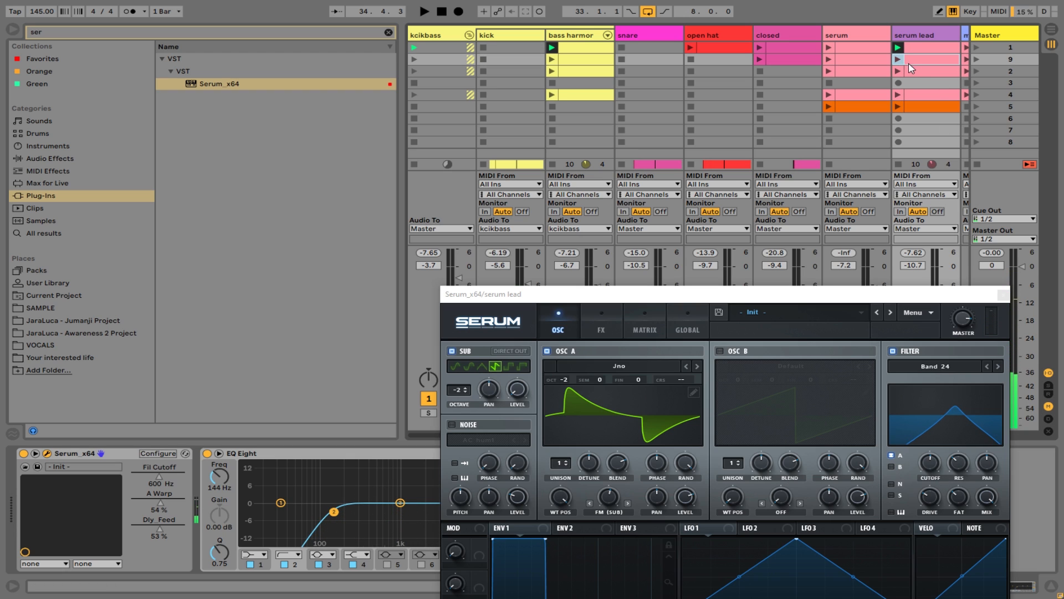
# - Open the serum lead track's clip in scene 2 to show its G2 notes, and launch it
pyautogui.doubleClick(902, 70)
pyautogui.moveTo(892, 295); pyautogui.dragTo(855, 544)
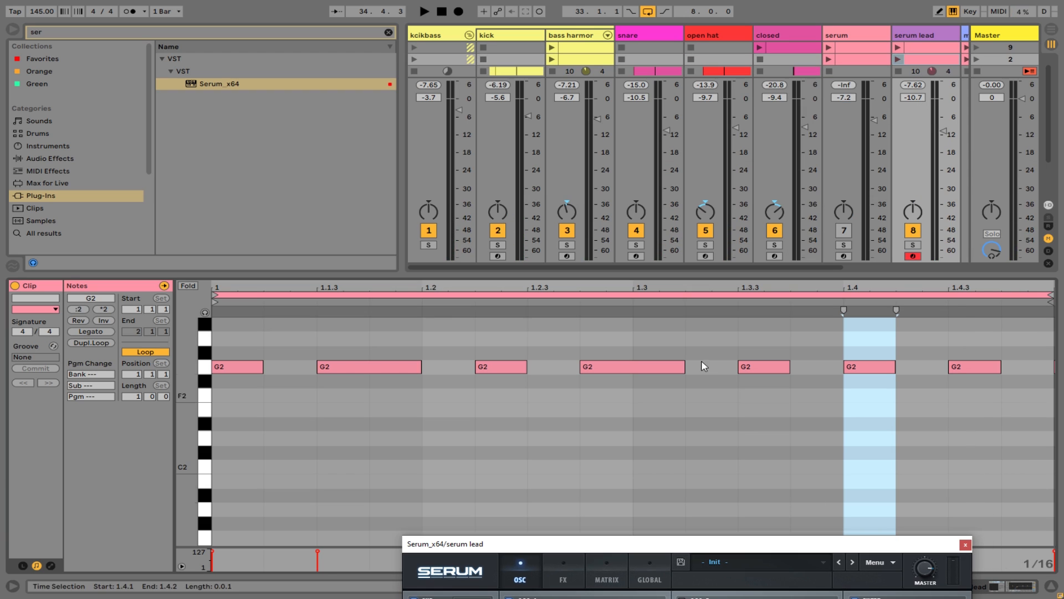
pyautogui.click(922, 59)
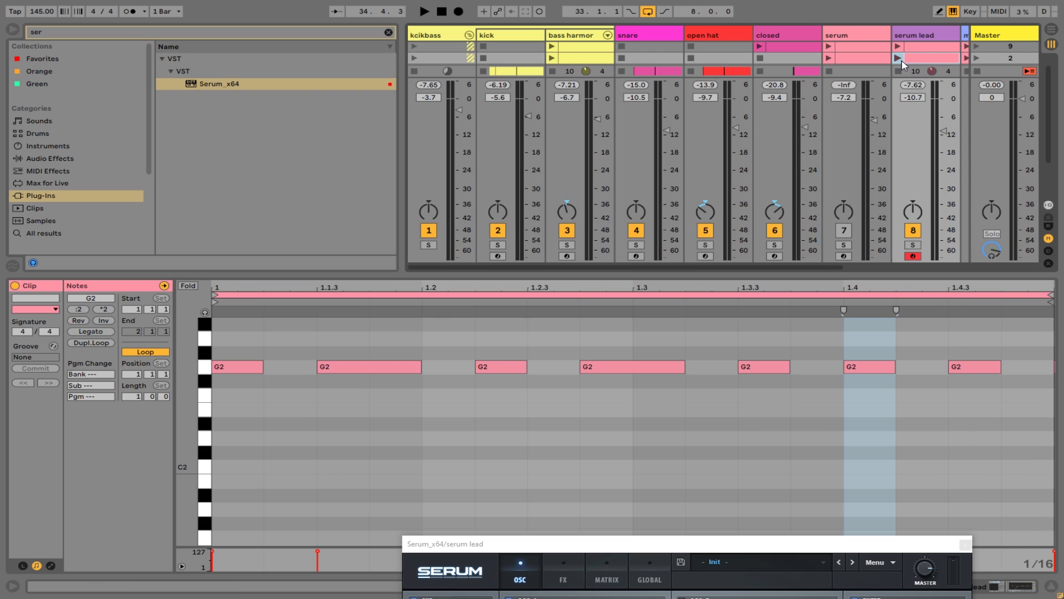
pyautogui.click(898, 58)
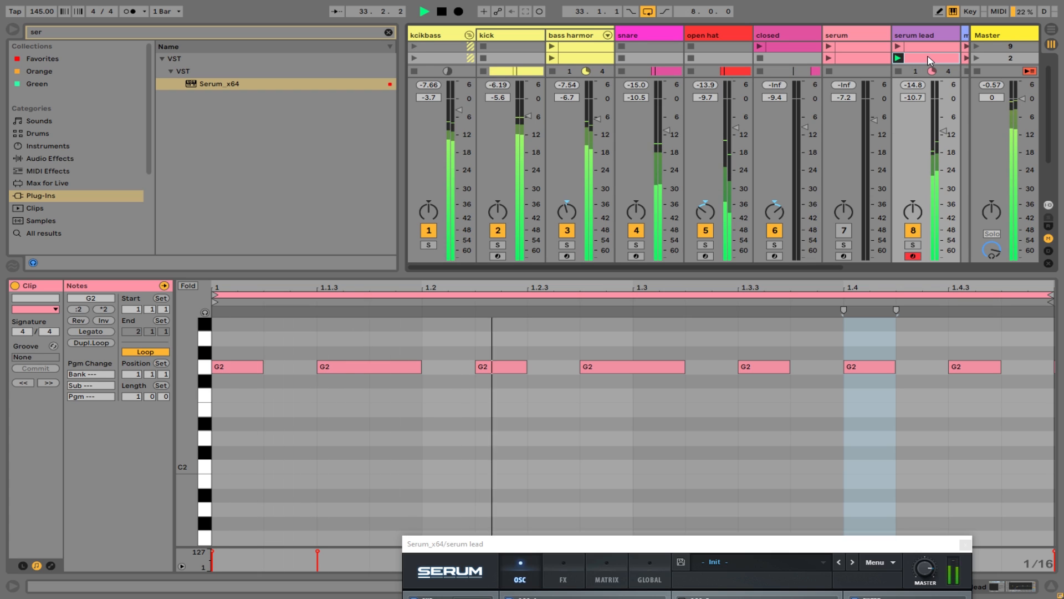
# - Vary the lead's cutoff, A Warp and delay feedback during playback, ending at 324 Hz, 49% and 71%, and stop
pyautogui.doubleClick(926, 35)
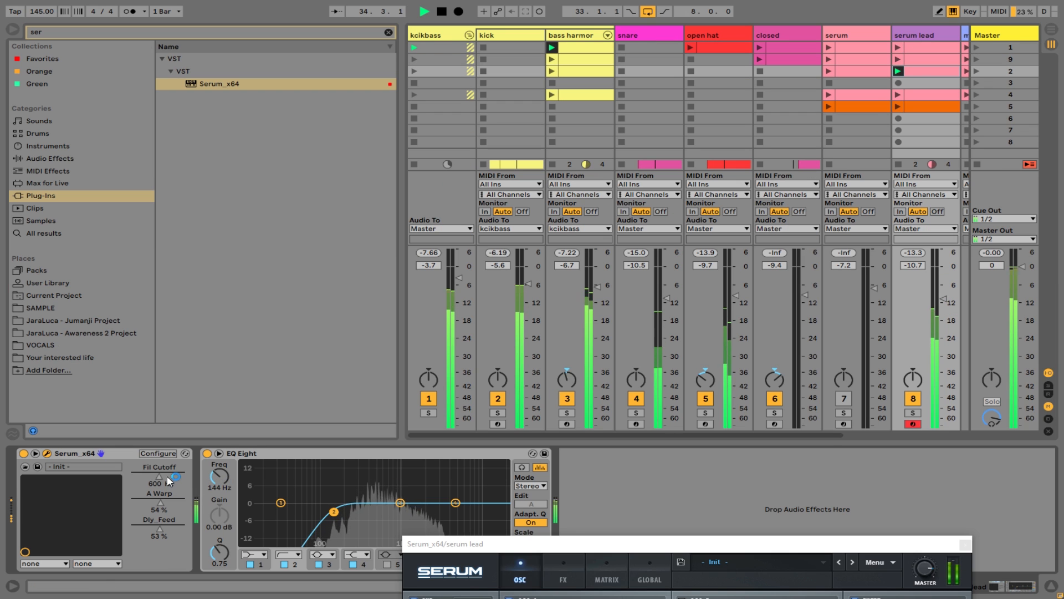
pyautogui.moveTo(164, 477); pyautogui.dragTo(152, 476)
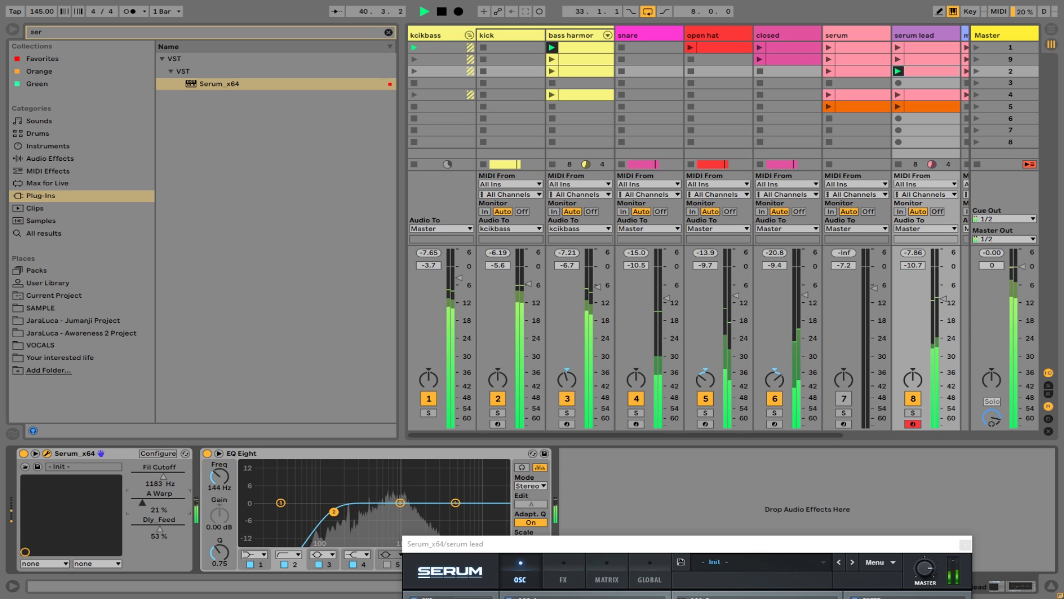
pyautogui.moveTo(172, 502); pyautogui.dragTo(169, 502)
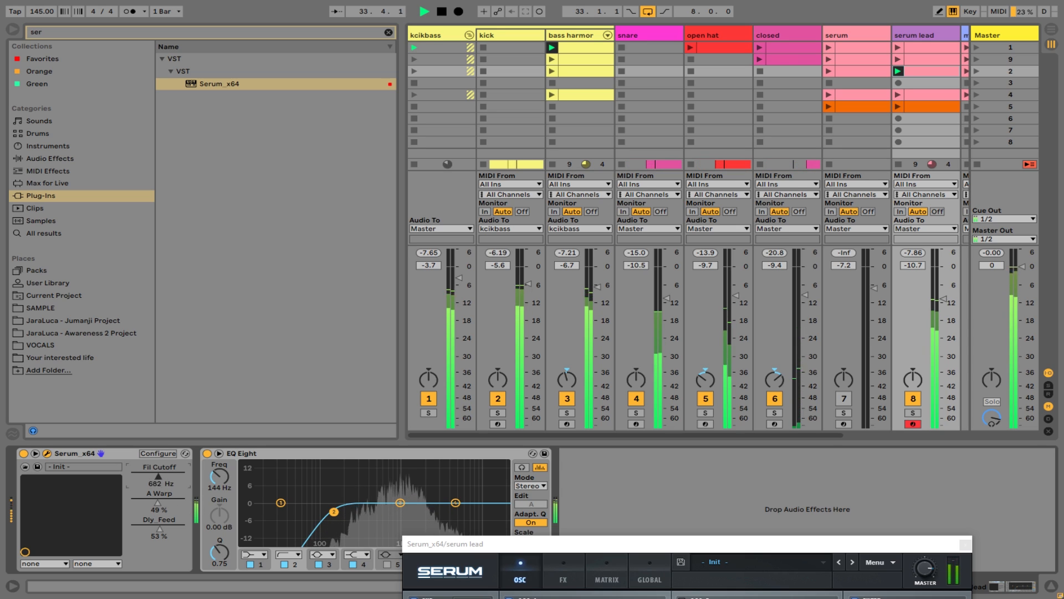
pyautogui.moveTo(159, 477); pyautogui.dragTo(167, 476)
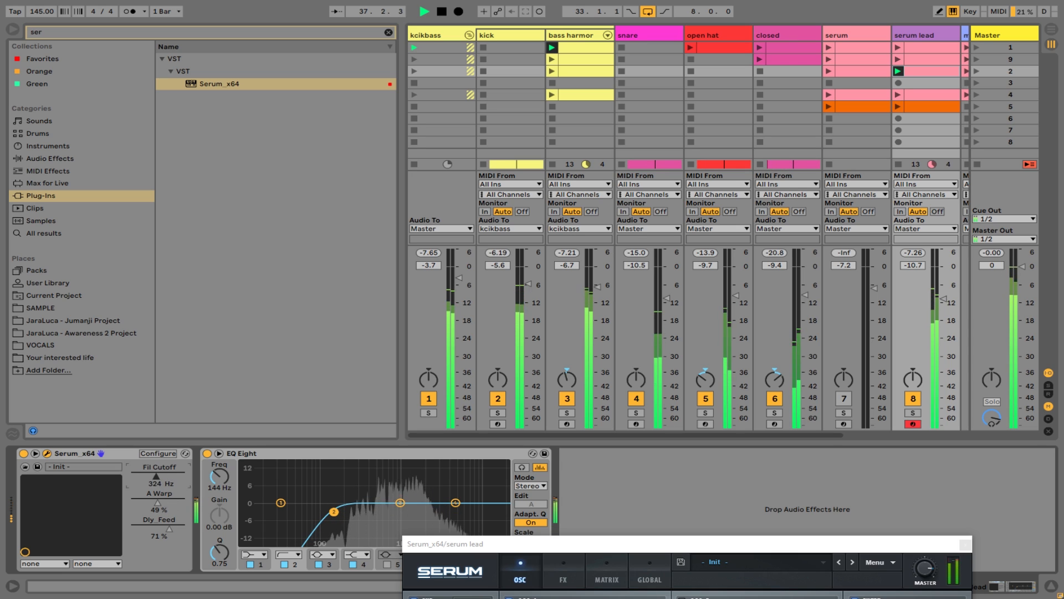
pyautogui.moveTo(169, 476); pyautogui.dragTo(157, 476)
pyautogui.press('space')
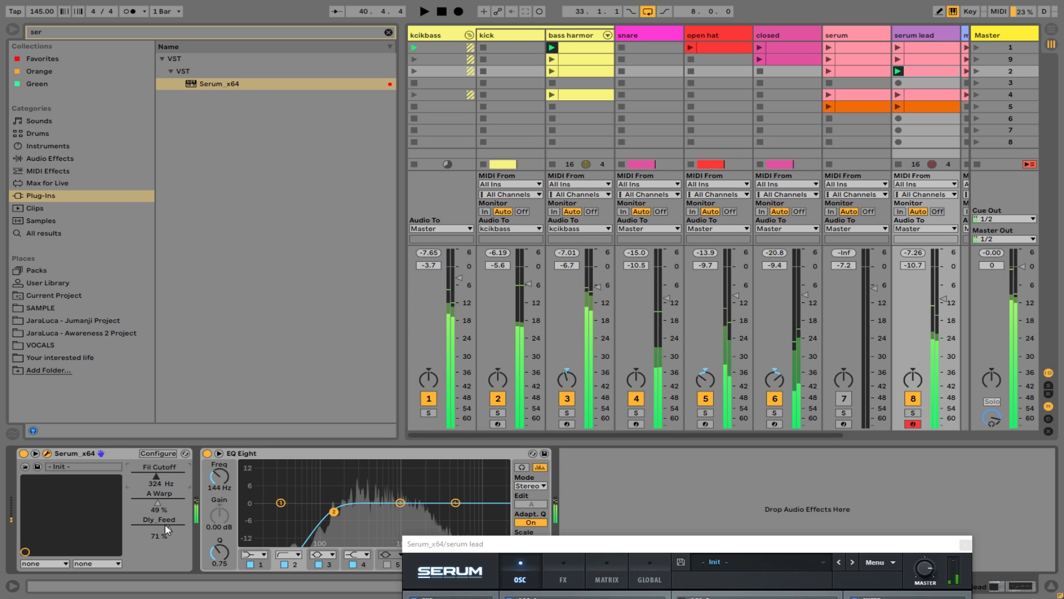
# - Show Serum's effects page and raise the delay feedback to 100%
pyautogui.moveTo(169, 528); pyautogui.dragTo(165, 529)
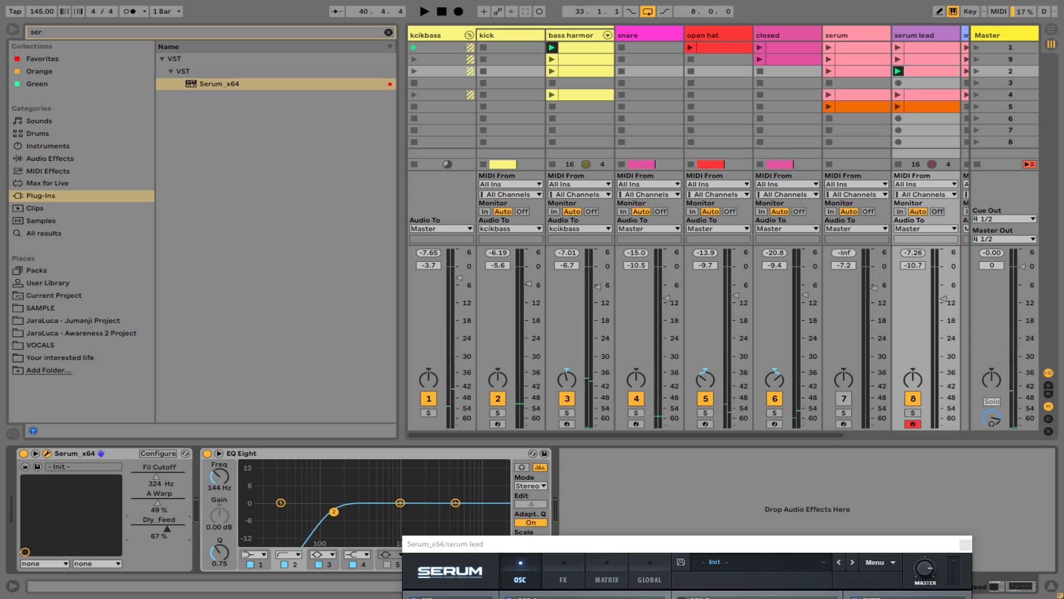
pyautogui.moveTo(515, 543); pyautogui.dragTo(595, 290)
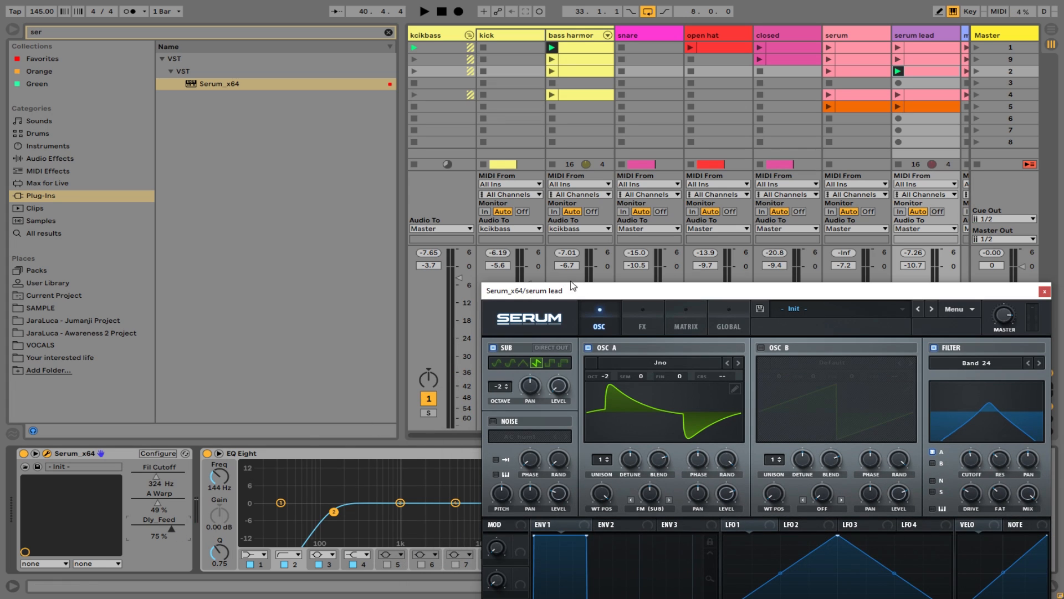
pyautogui.click(632, 326)
pyautogui.moveTo(183, 524); pyautogui.dragTo(183, 513)
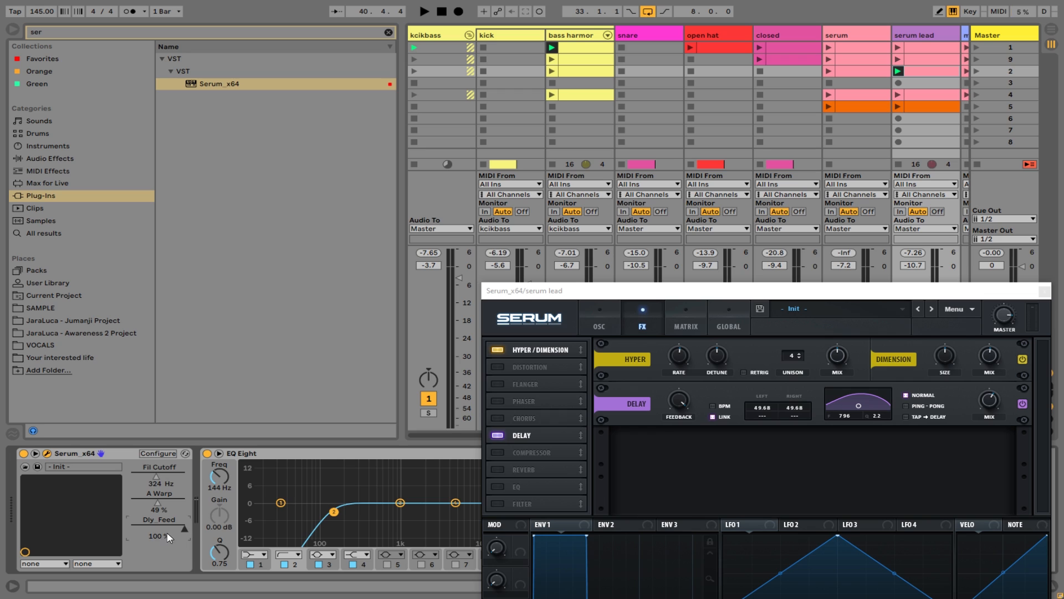
# - Play the mix while sweeping the cutoff up to 2478 Hz and lowering the delay feedback to 71%, and stop
pyautogui.press('space')
pyautogui.moveTo(158, 477); pyautogui.dragTo(158, 474)
pyautogui.moveTo(182, 529); pyautogui.dragTo(182, 545)
pyautogui.moveTo(162, 478); pyautogui.dragTo(162, 470)
pyautogui.press('space')
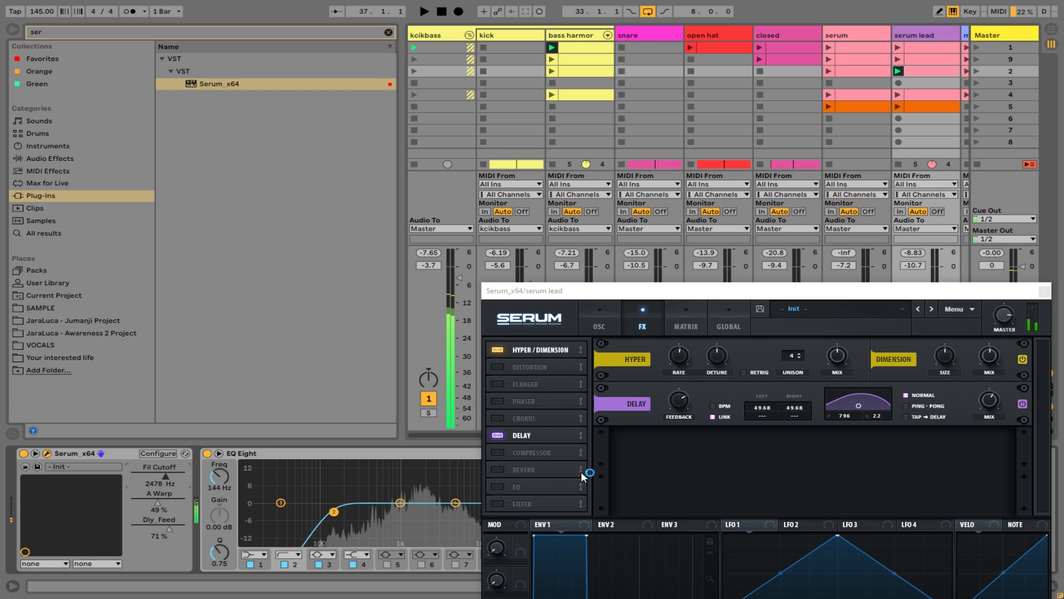
# - Switch Serum's delay mode to Ping-Pong
pyautogui.click(907, 406)
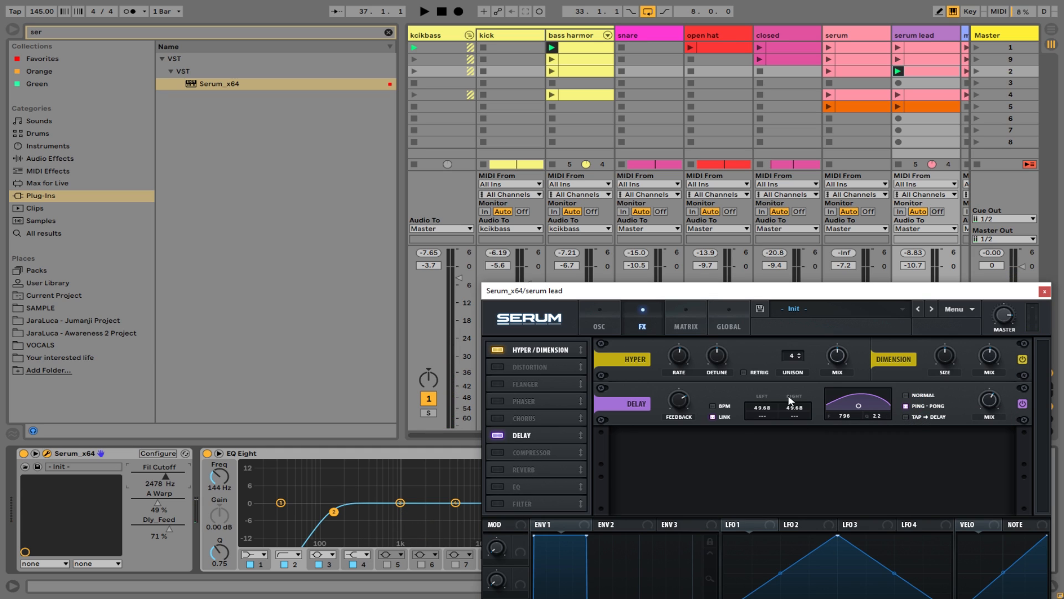
# - Play the mix while varying the lead's cutoff, A Warp and delay feedback, ending at 1047 Hz, 45% and 42%, and stop
pyautogui.moveTo(175, 503); pyautogui.dragTo(160, 477)
pyautogui.press('space')
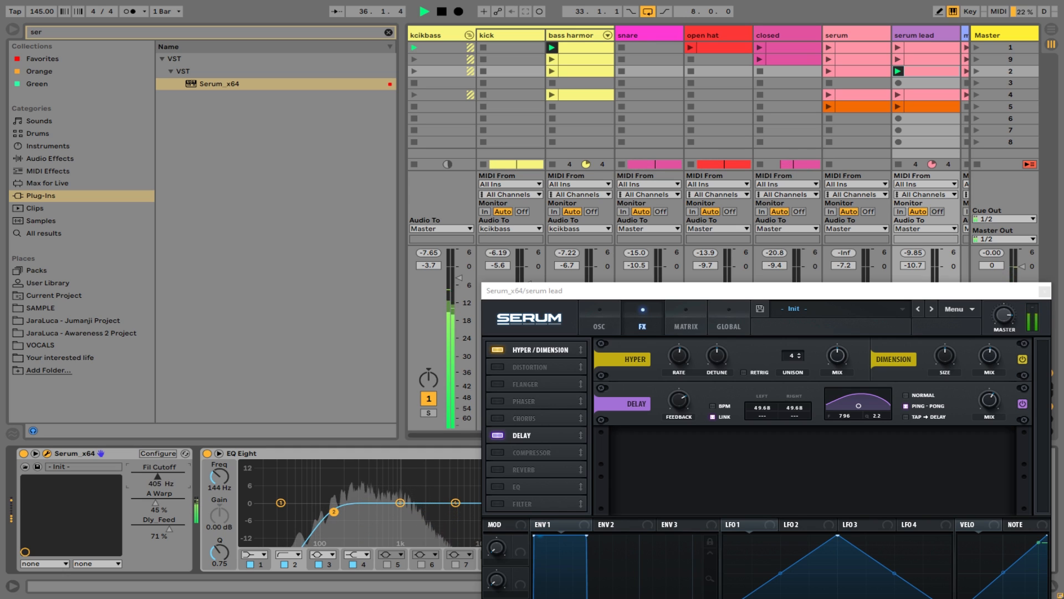
pyautogui.moveTo(170, 530); pyautogui.dragTo(154, 530)
pyautogui.press('space')
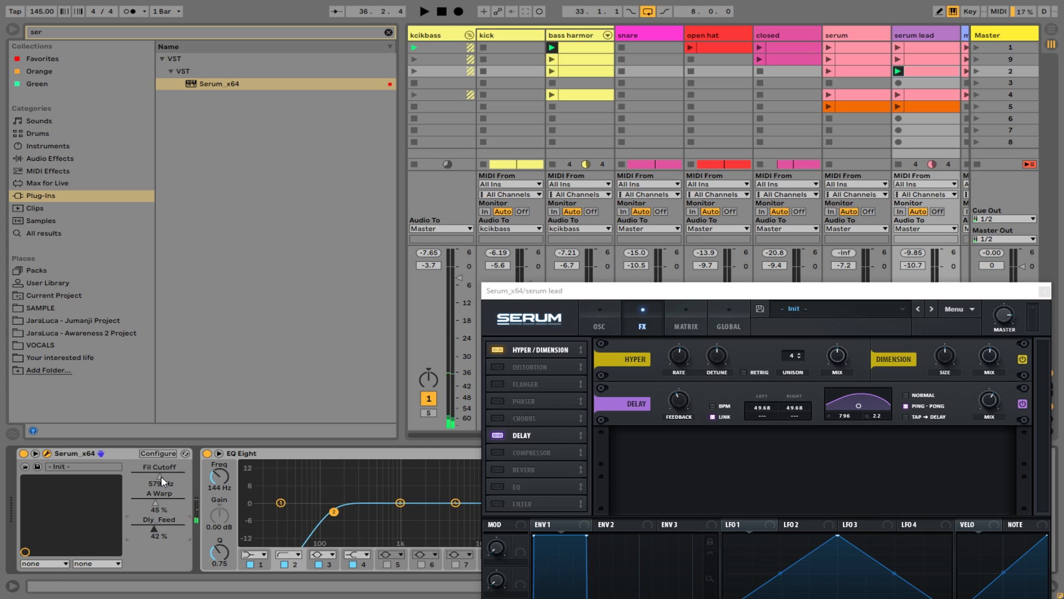
pyautogui.press('space')
pyautogui.moveTo(161, 477)
pyautogui.mouseDown()
pyautogui.moveTo(176, 478)
pyautogui.moveTo(160, 477)
pyautogui.mouseUp()
pyautogui.press('space')
# - Switch Serum's sub oscillator to the triangle waveform and audition it while lowering the cutoff to 685 Hz
pyautogui.moveTo(921, 292); pyautogui.dragTo(938, 226)
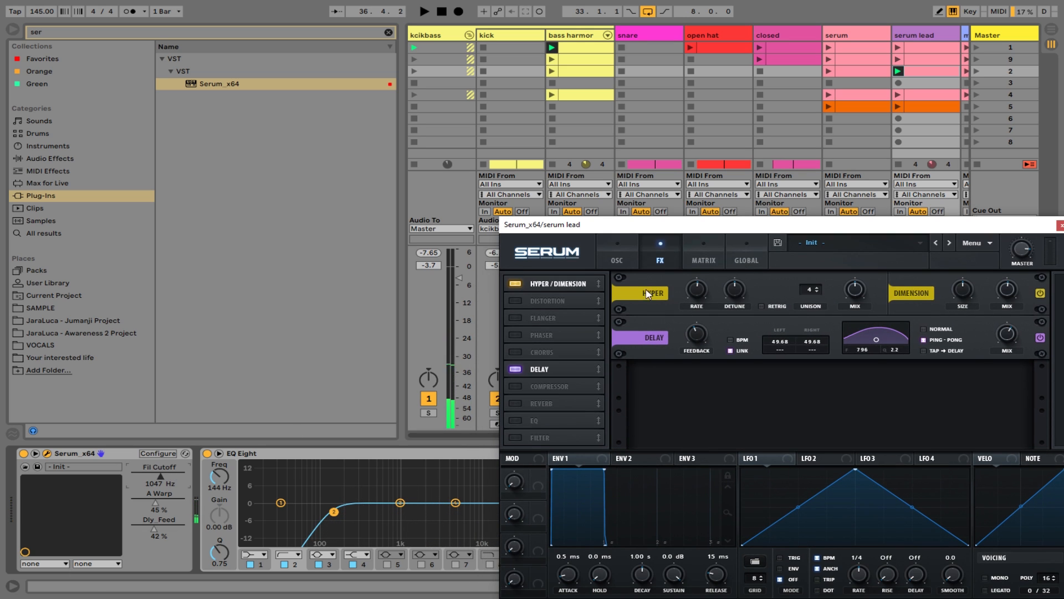
pyautogui.click(618, 258)
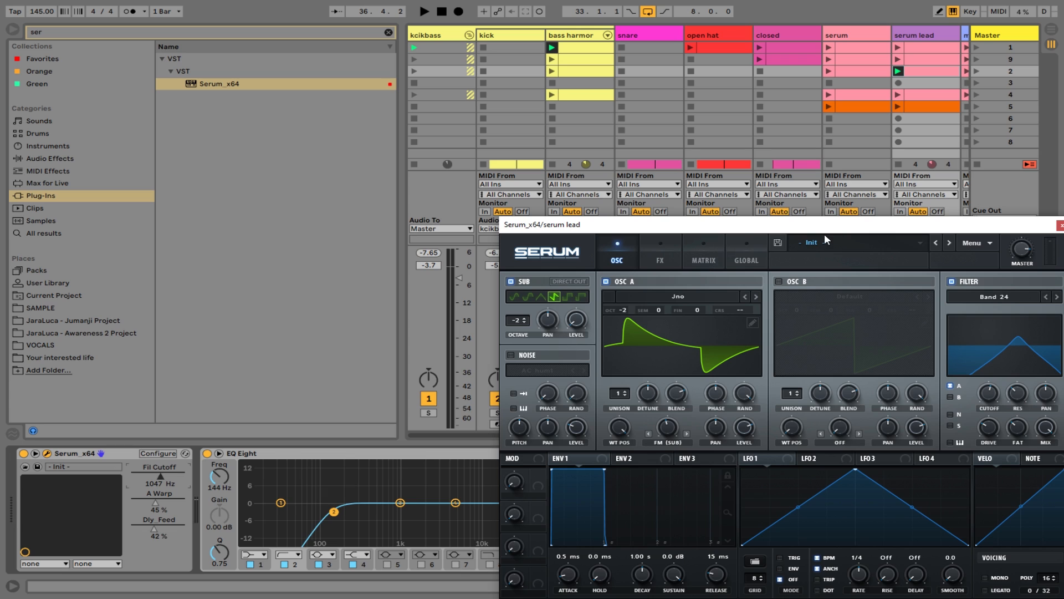
pyautogui.click(869, 214)
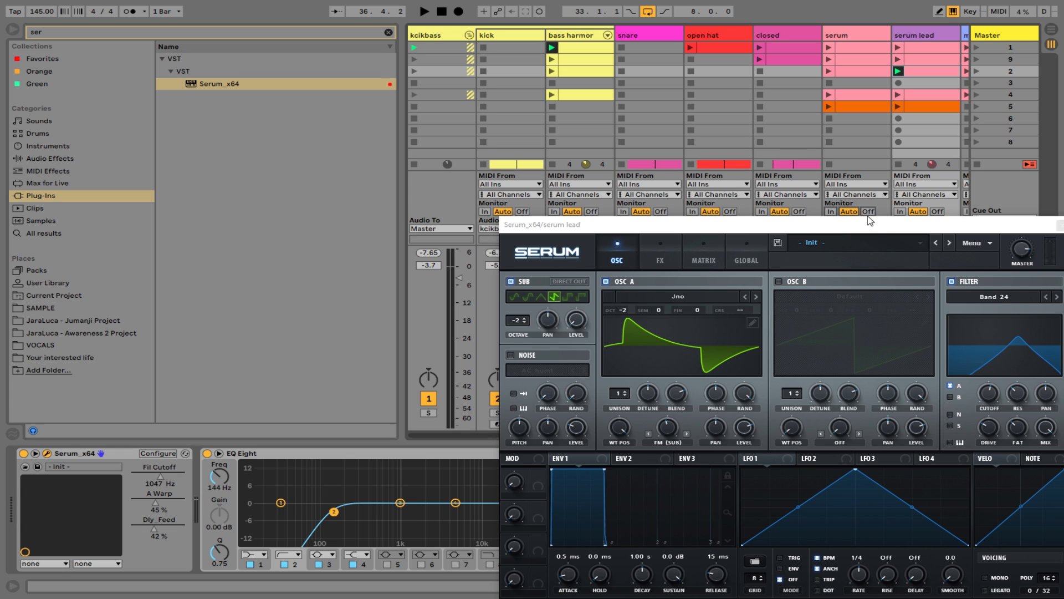
pyautogui.moveTo(870, 222); pyautogui.dragTo(834, 152)
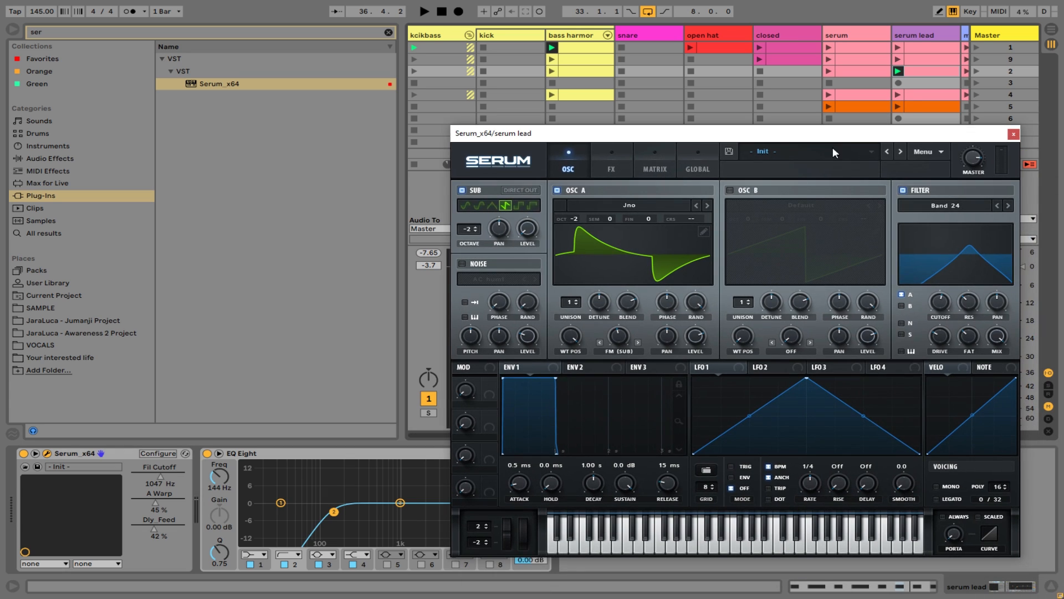
pyautogui.click(491, 206)
pyautogui.press('space')
pyautogui.moveTo(161, 476)
pyautogui.mouseDown()
pyautogui.moveTo(145, 476)
pyautogui.moveTo(171, 477)
pyautogui.moveTo(157, 476)
pyautogui.mouseUp()
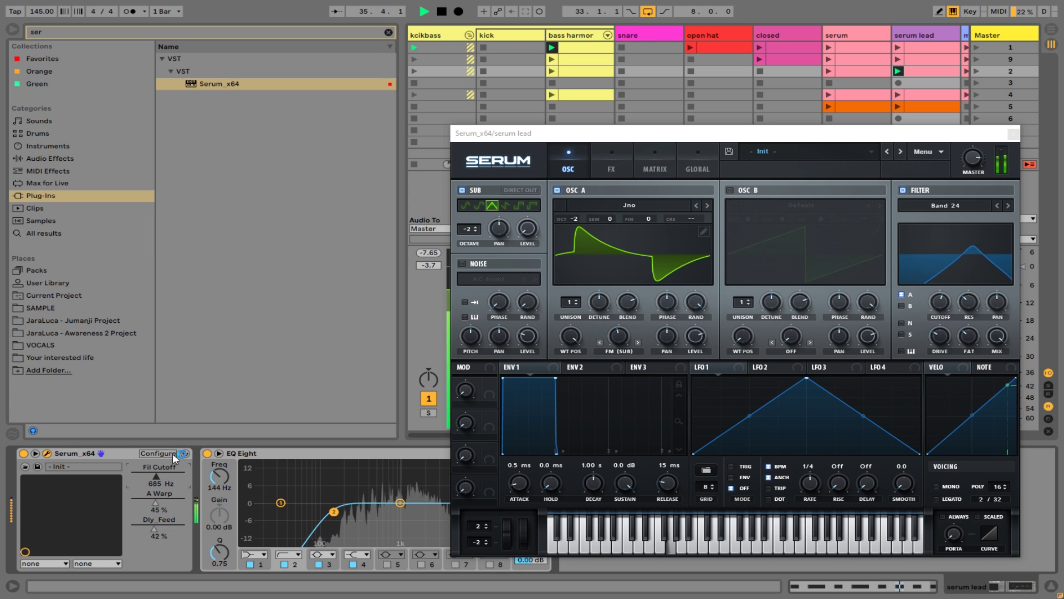
pyautogui.press('space')
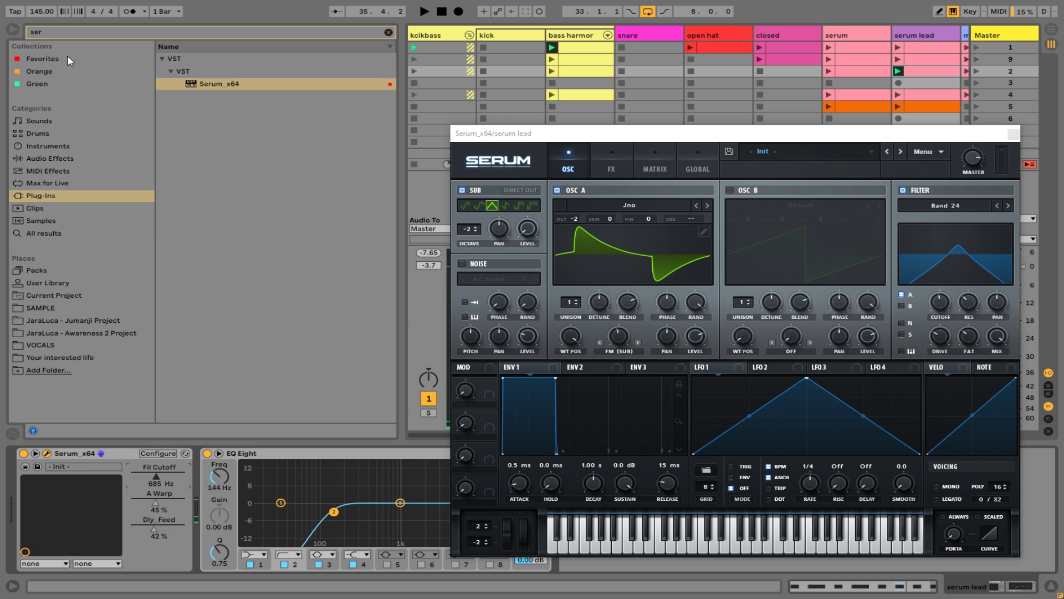
# - Clear the browser search and insert the Arpeggiator MIDI effect before Serum on the serum lead track
pyautogui.click(75, 32)
pyautogui.press('BackSpace')
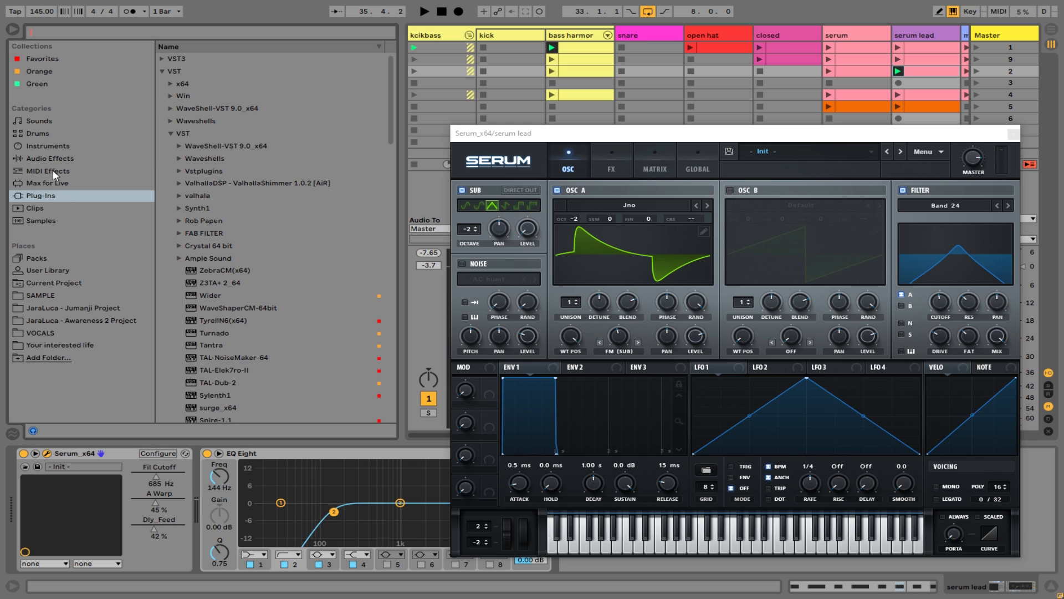
pyautogui.click(52, 170)
pyautogui.moveTo(204, 195); pyautogui.dragTo(125, 511)
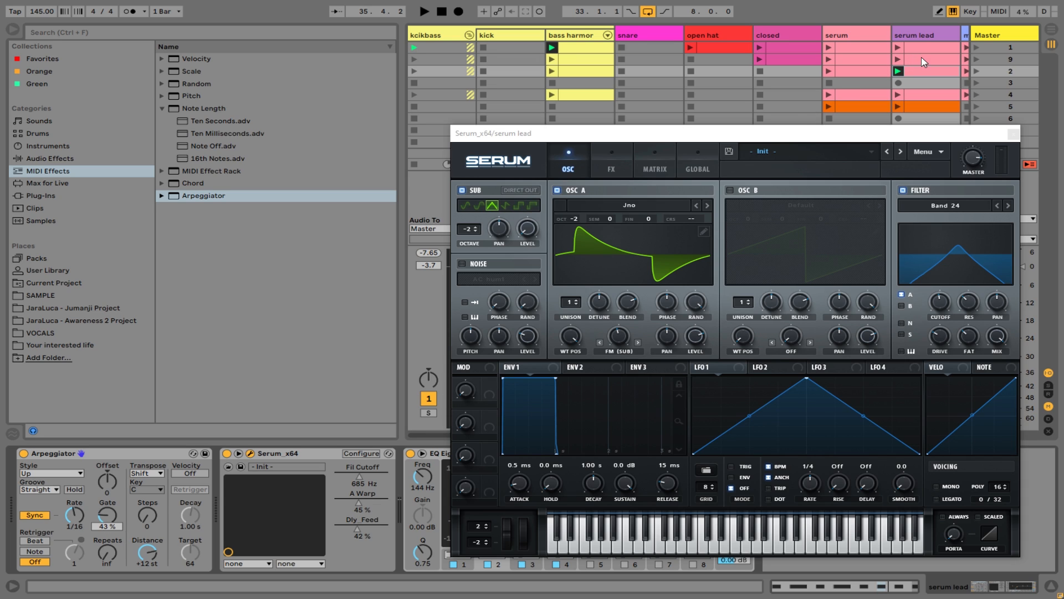
# - Launch the serum lead's scene 9 clip and vary the cutoff, A Warp and delay feedback to 99 Hz, 69% and 62%
pyautogui.click(906, 59)
pyautogui.click(898, 60)
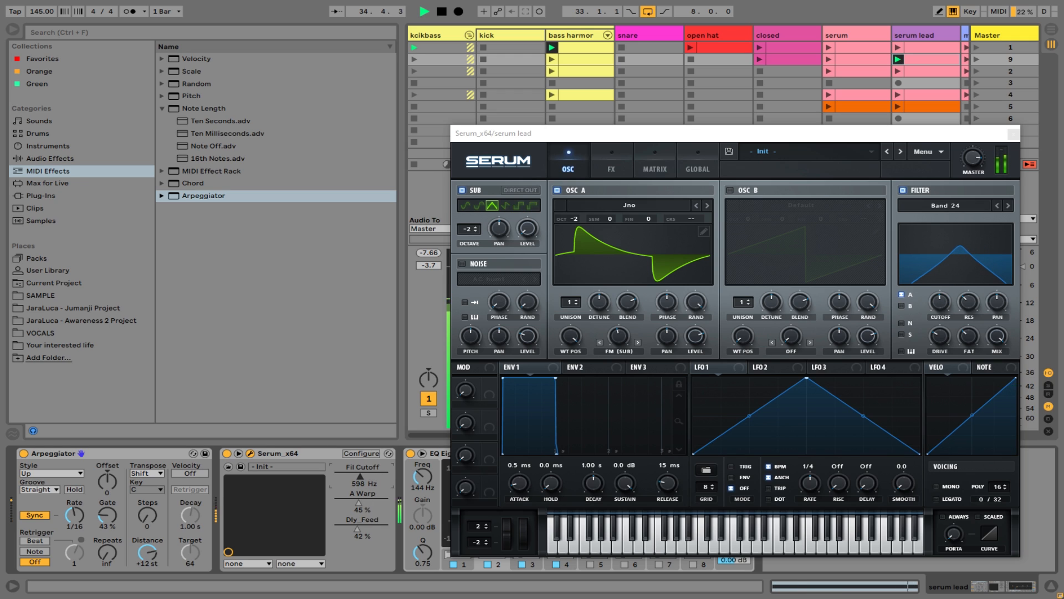
pyautogui.moveTo(362, 476); pyautogui.dragTo(374, 472)
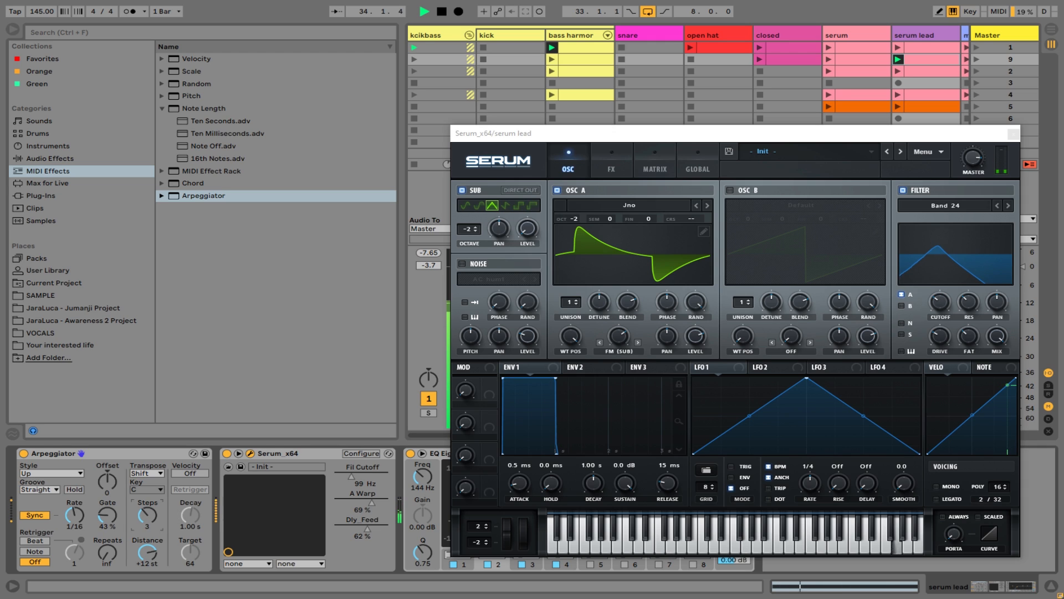
# - Set the Arpeggiator's steps to 4 and audition it while bringing A Warp to 79% and the cutoff to 841 Hz
pyautogui.moveTo(148, 515); pyautogui.dragTo(148, 509)
pyautogui.press('space')
pyautogui.press('space')
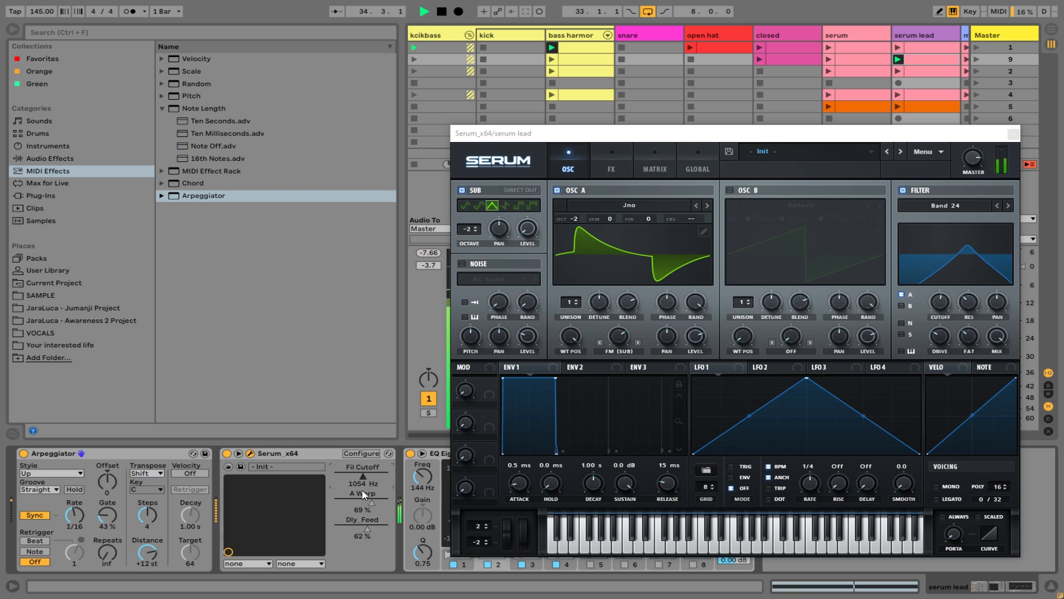
pyautogui.moveTo(364, 495); pyautogui.dragTo(363, 508)
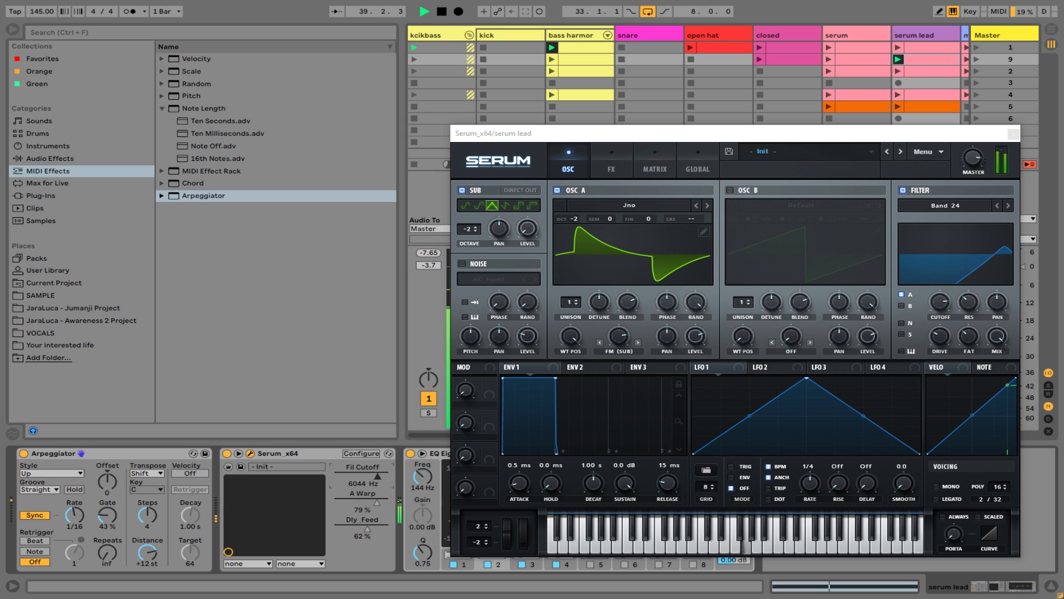
pyautogui.press('space')
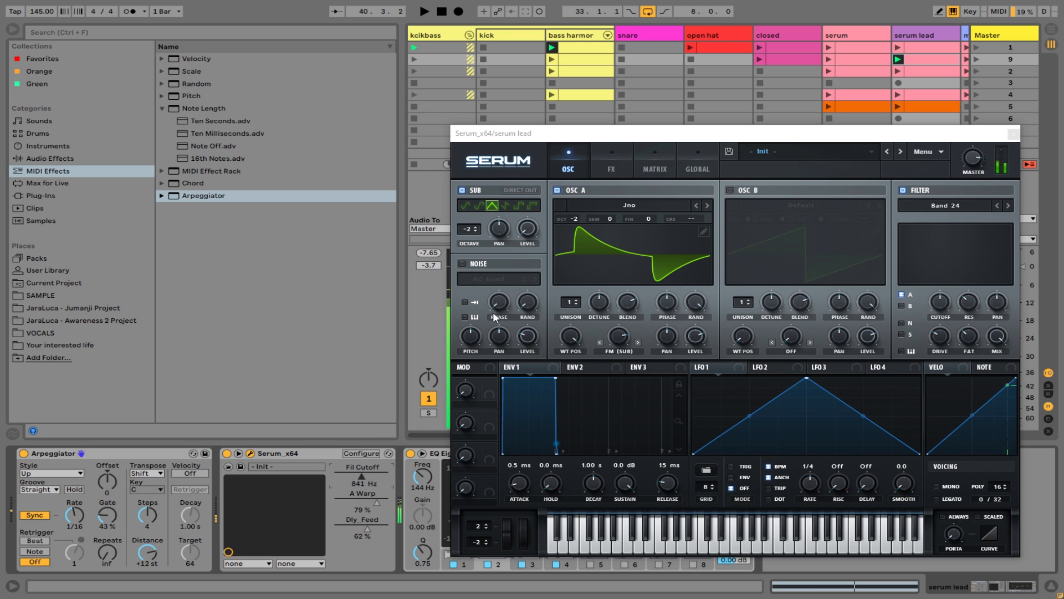
# - During playback, lower oscillator A's octave to -3 and the sub oscillator's octave to -4
pyautogui.moveTo(950, 139); pyautogui.dragTo(646, 115)
pyautogui.press('space')
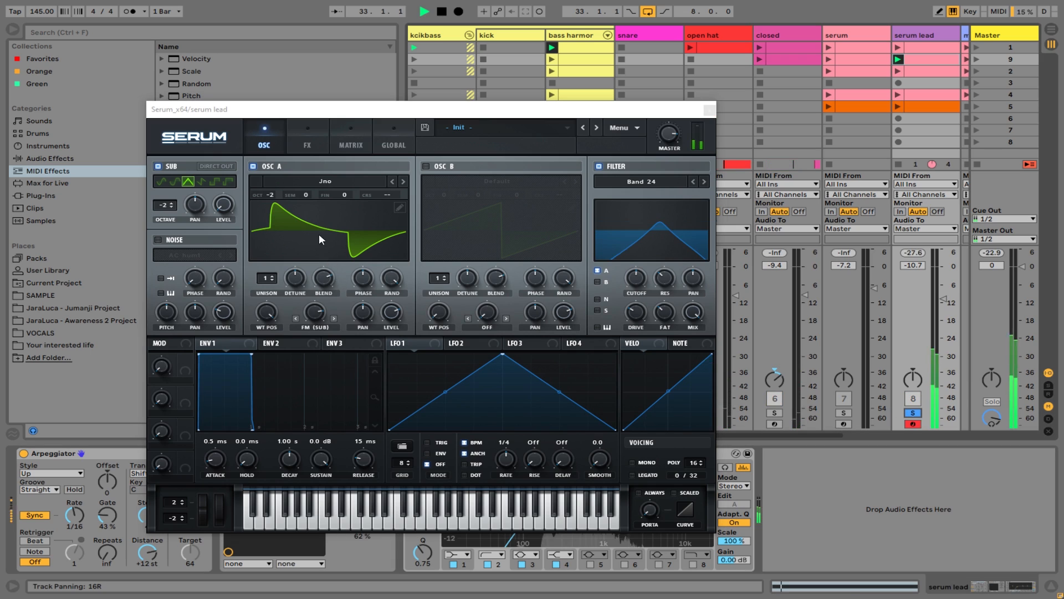
pyautogui.moveTo(274, 195); pyautogui.dragTo(277, 211)
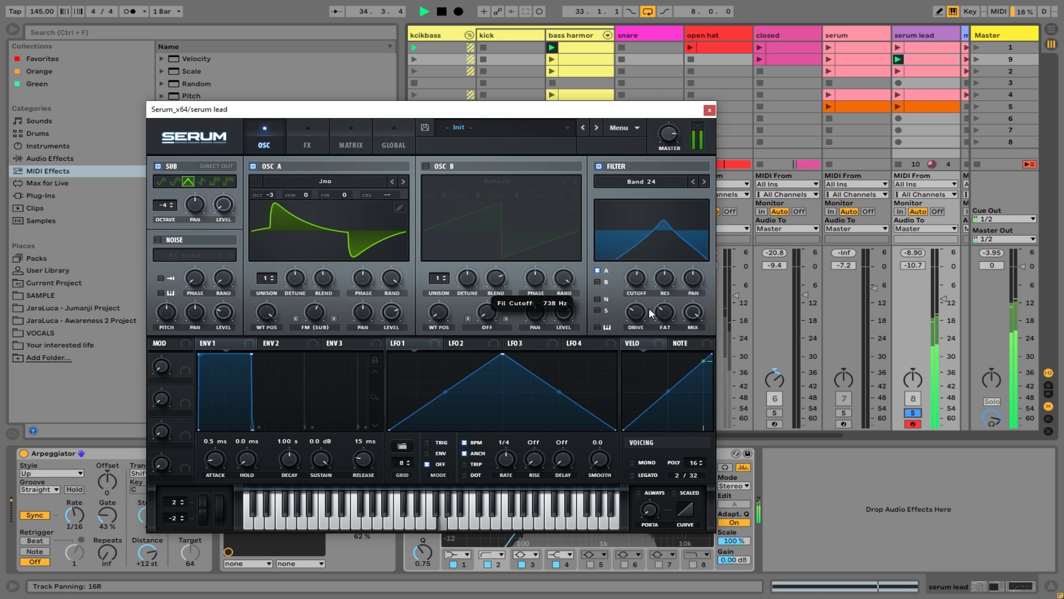
# - Set Serum's delay mode to Normal and return to the oscillator page
pyautogui.click(307, 137)
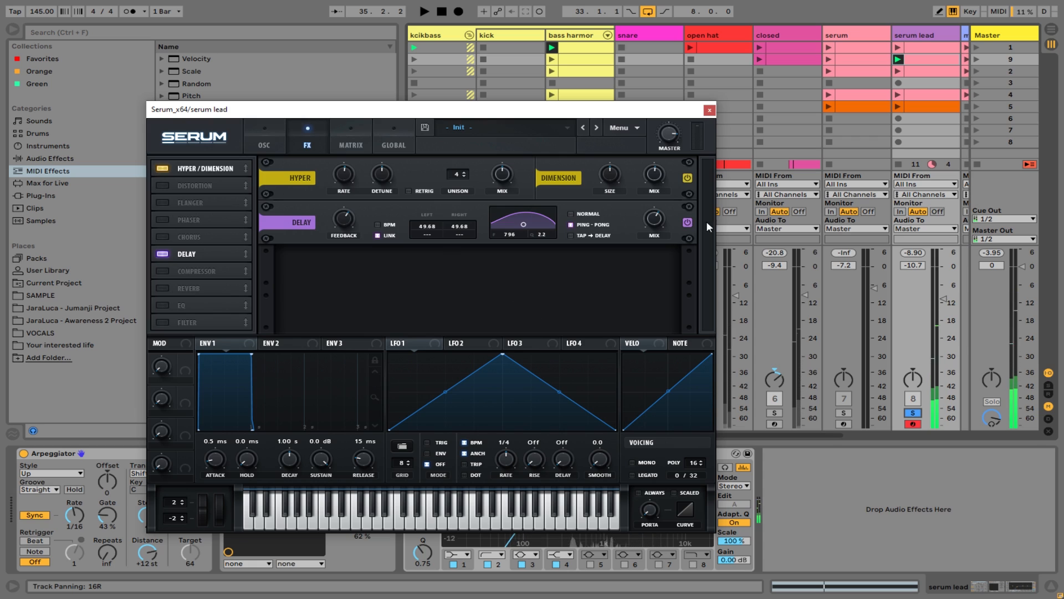
pyautogui.click(569, 214)
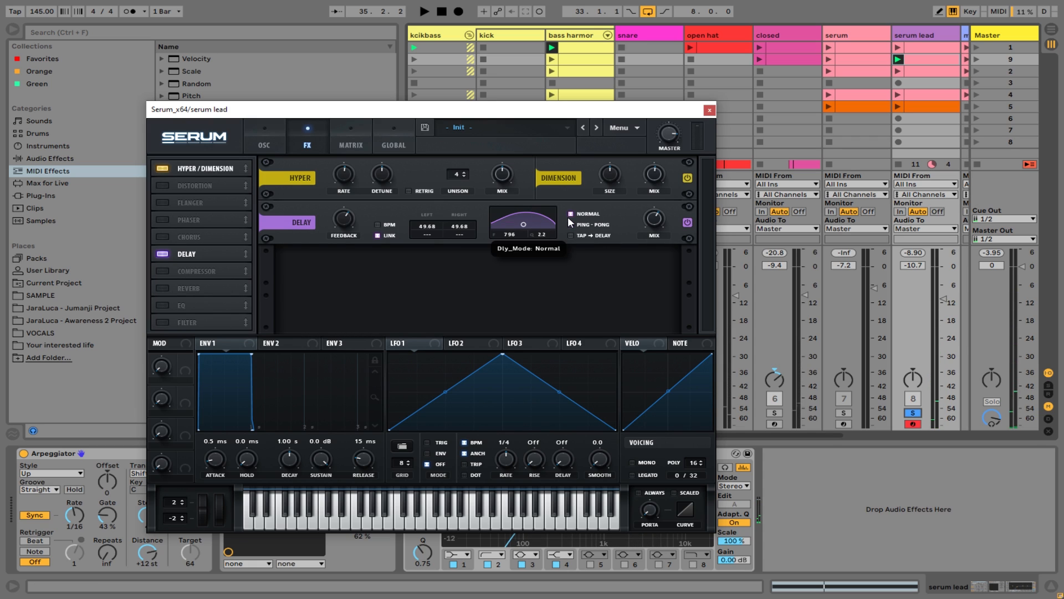
pyautogui.click(257, 134)
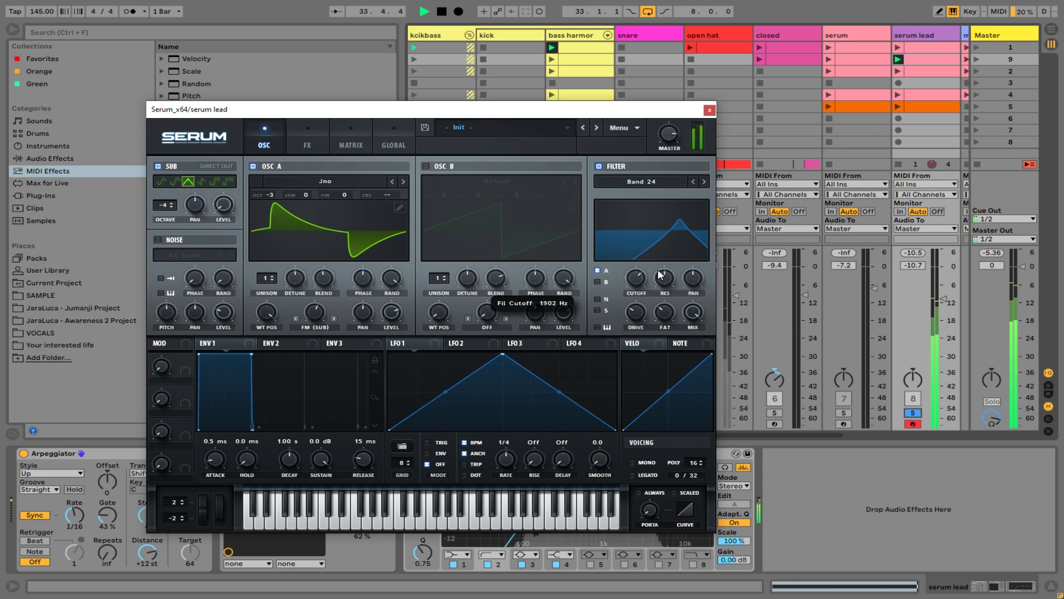
# - Sweep Serum's filter cutoff during playback with A Warp lowered to 58%, and stop
pyautogui.moveTo(675, 272); pyautogui.dragTo(689, 317)
pyautogui.press('space')
pyautogui.moveTo(264, 110); pyautogui.dragTo(484, 102)
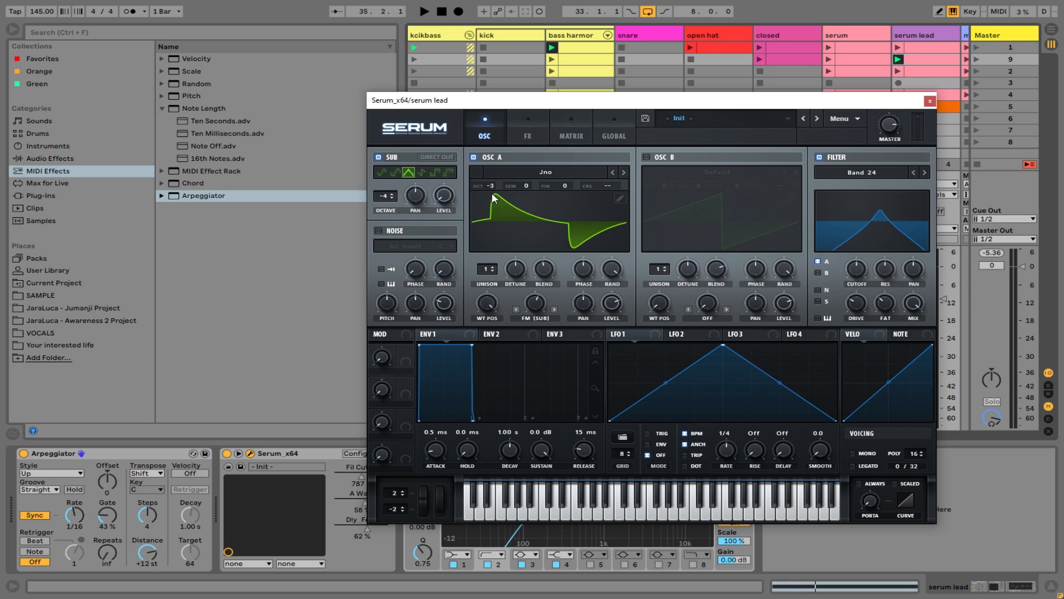
pyautogui.moveTo(546, 105); pyautogui.dragTo(377, 98)
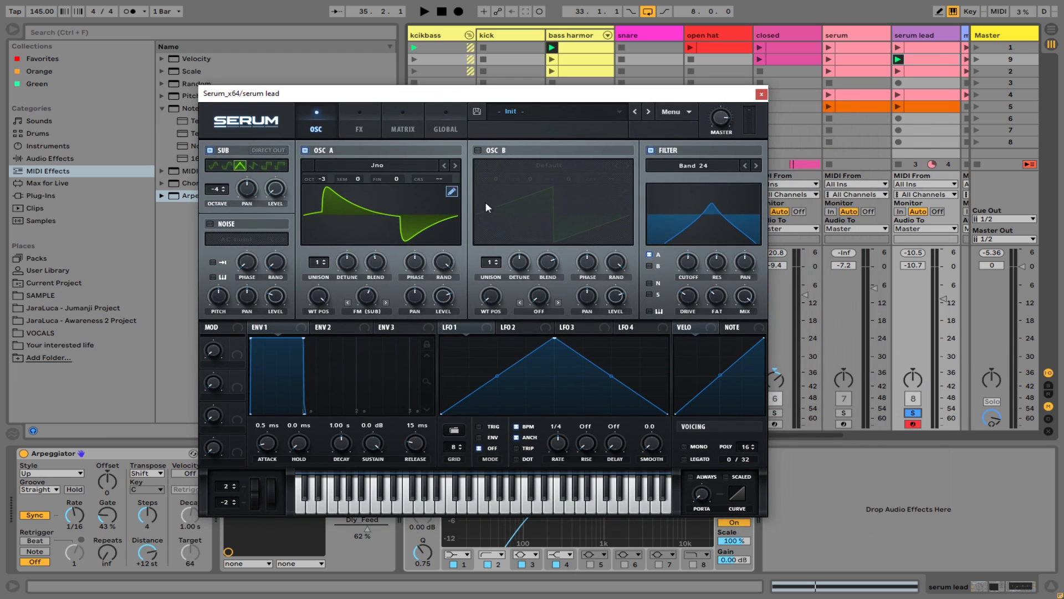
pyautogui.press('space')
pyautogui.moveTo(688, 264); pyautogui.dragTo(728, 345)
pyautogui.press('space')
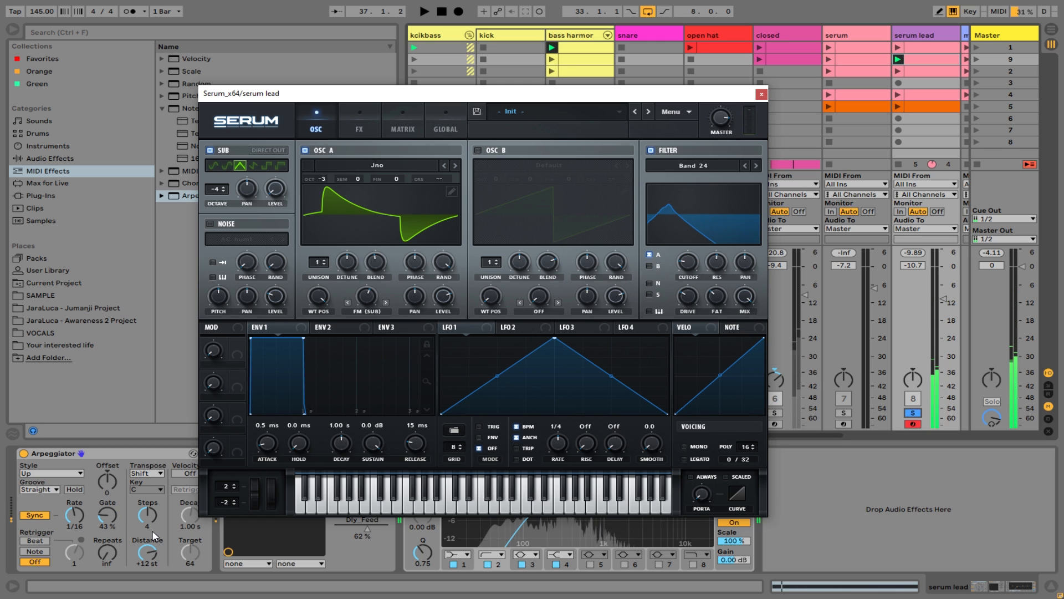
# - Set the Arpeggiator's rate to 1/8 and audition it while sweeping the cutoff to 391 Hz
pyautogui.moveTo(74, 515); pyautogui.dragTo(74, 507)
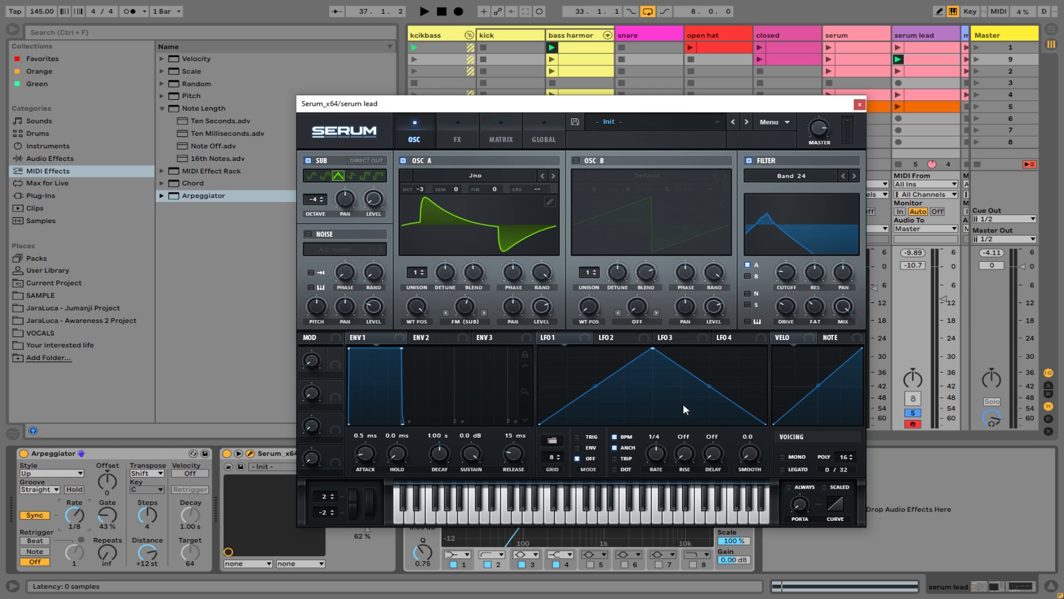
pyautogui.press('space')
pyautogui.moveTo(789, 286); pyautogui.dragTo(850, 263)
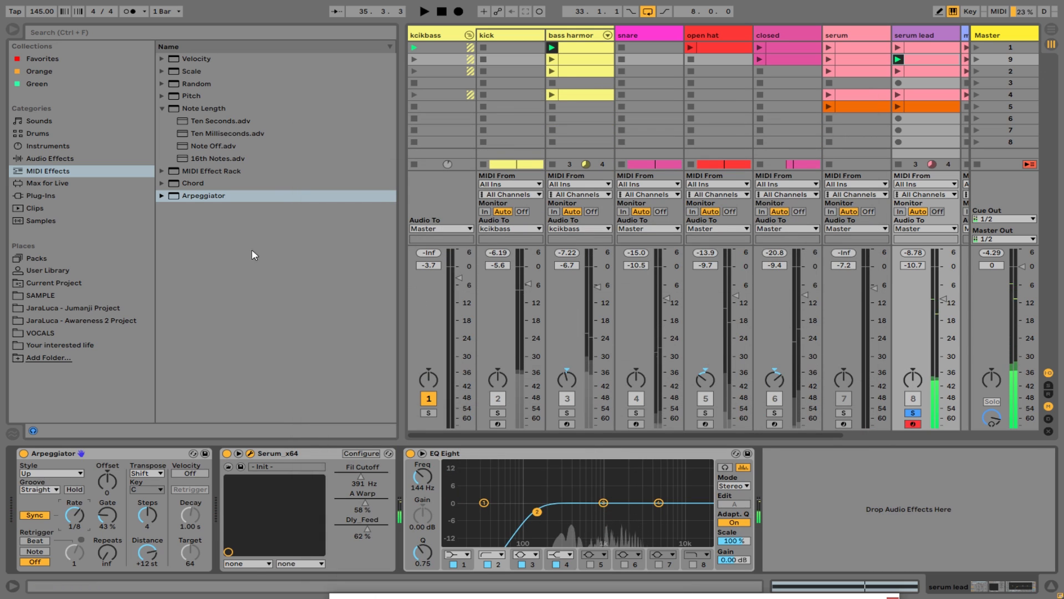
# - Add the Delay audio effect after EQ Eight at 27% Dry/Wet and audition it while raising the cutoff to 477 Hz
pyautogui.hotkey('ctrl', 'f')
pyautogui.write('de')
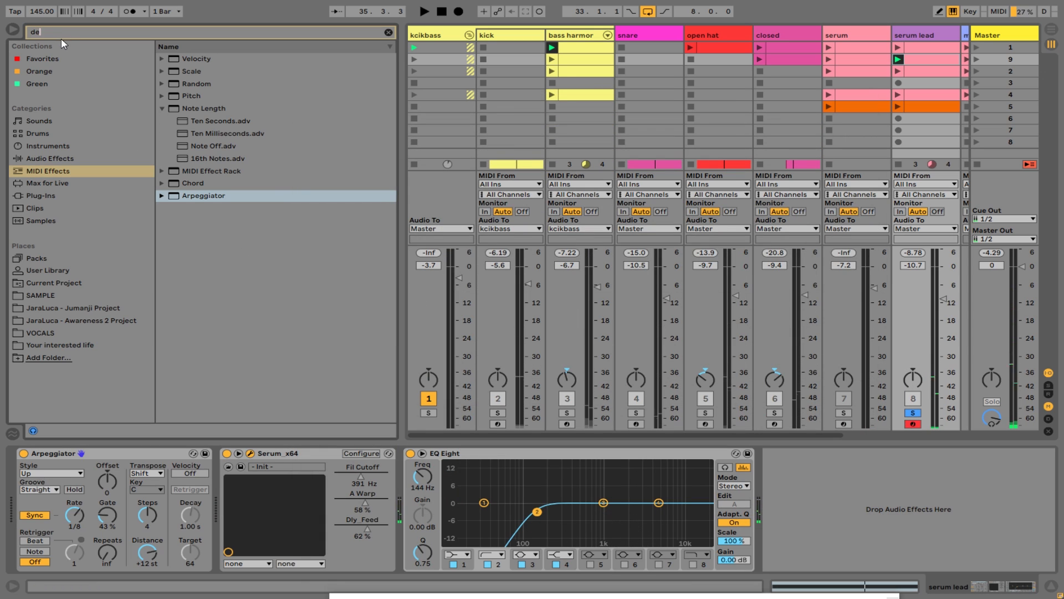
pyautogui.click(91, 156)
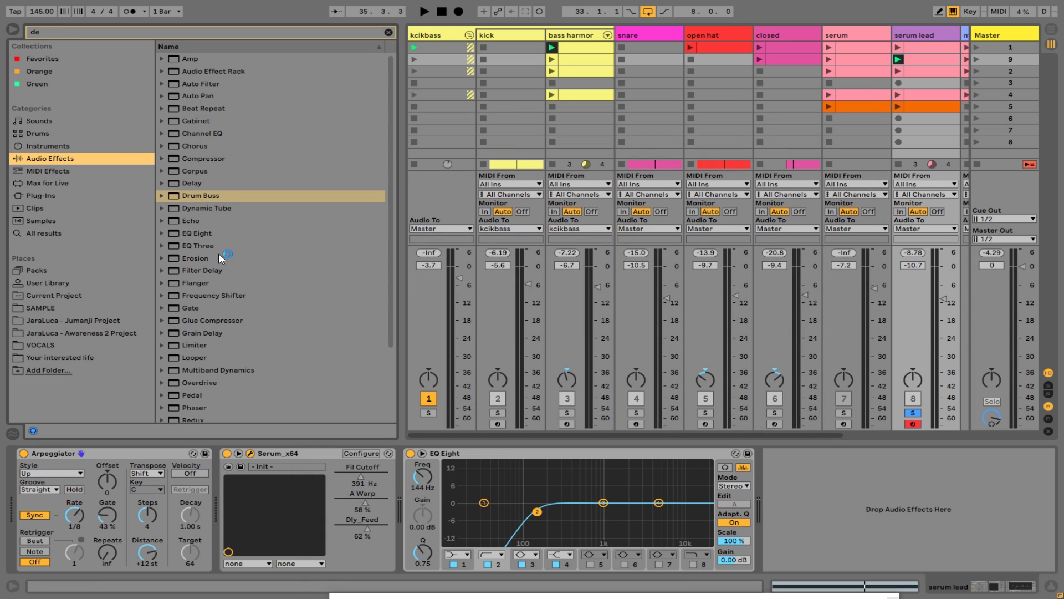
pyautogui.click(199, 235)
pyautogui.click(200, 220)
pyautogui.moveTo(193, 184); pyautogui.dragTo(859, 503)
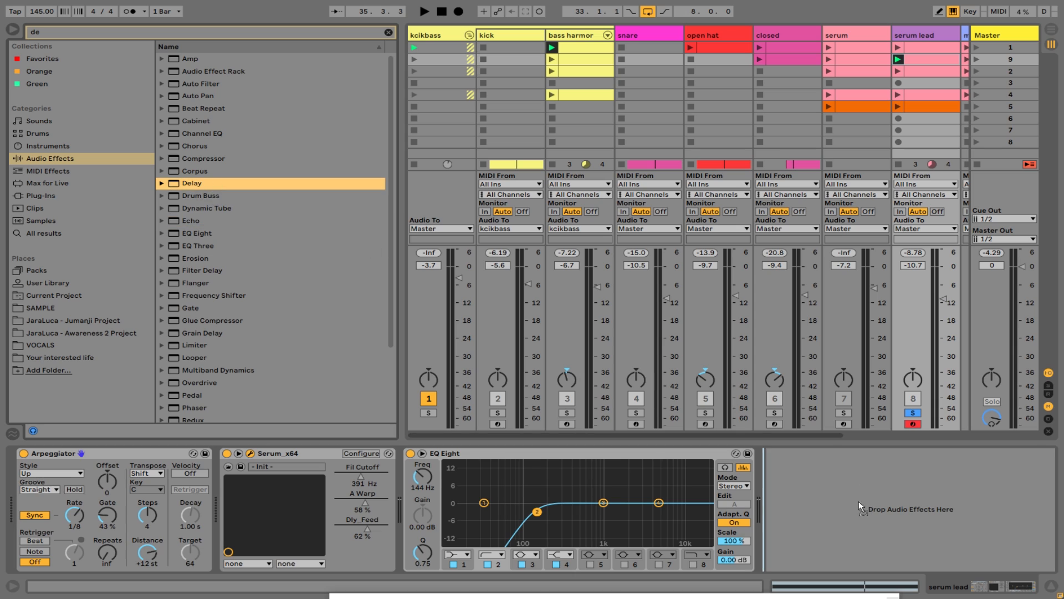
pyautogui.moveTo(997, 568); pyautogui.dragTo(997, 579)
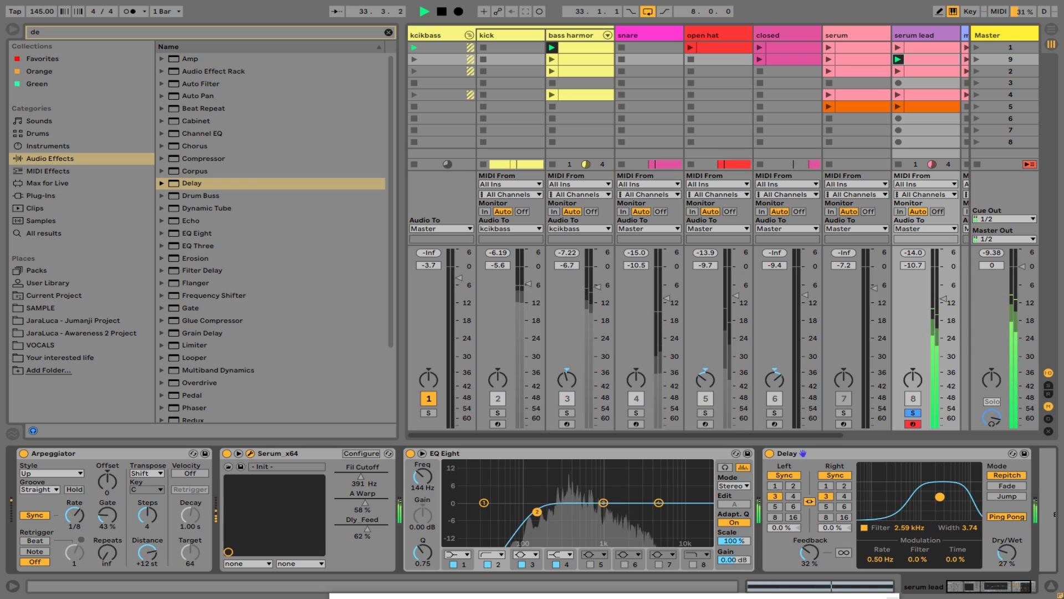
pyautogui.moveTo(361, 476)
pyautogui.mouseDown()
pyautogui.moveTo(371, 476)
pyautogui.moveTo(363, 477)
pyautogui.mouseUp()
pyautogui.press('space')
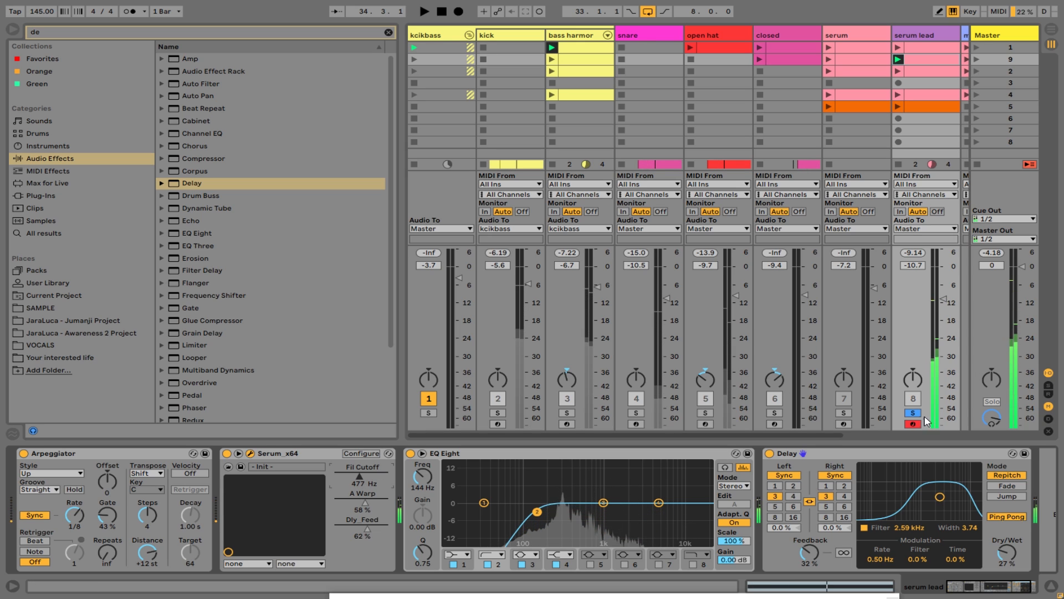
# - Take the serum lead off solo, play the full mix and lower the lead's volume to -11.4 dB
pyautogui.click(914, 413)
pyautogui.press('space')
pyautogui.moveTo(944, 299); pyautogui.dragTo(944, 302)
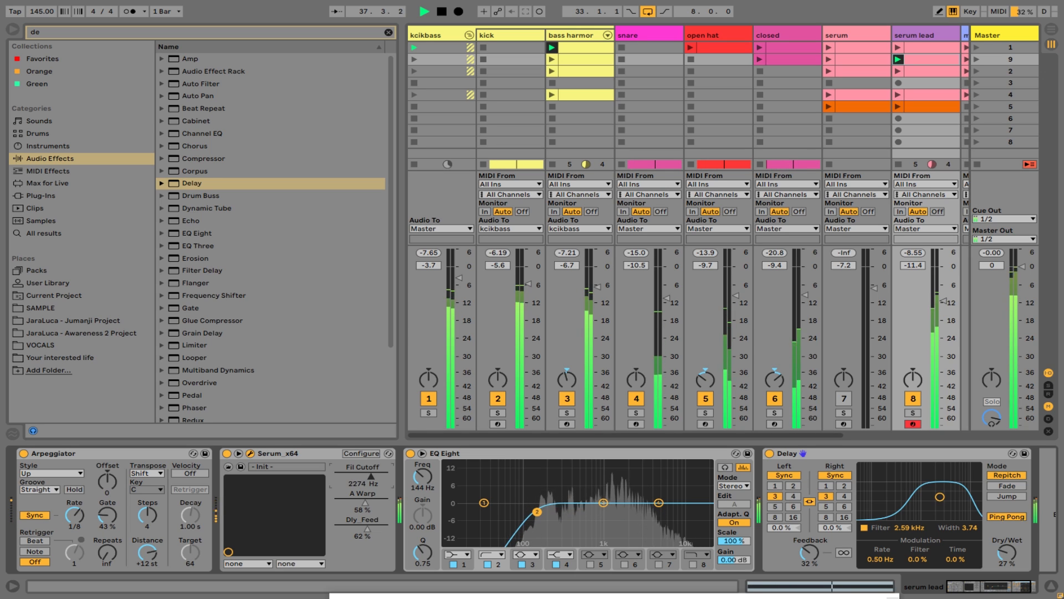
# - Launch the serum lead's scene 4 clip, turn off the Arpeggiator and sweep the cutoff to 1476 Hz during playback
pyautogui.press('space')
pyautogui.moveTo(371, 476)
pyautogui.mouseDown()
pyautogui.moveTo(360, 476)
pyautogui.moveTo(380, 477)
pyautogui.mouseUp()
pyautogui.click(899, 96)
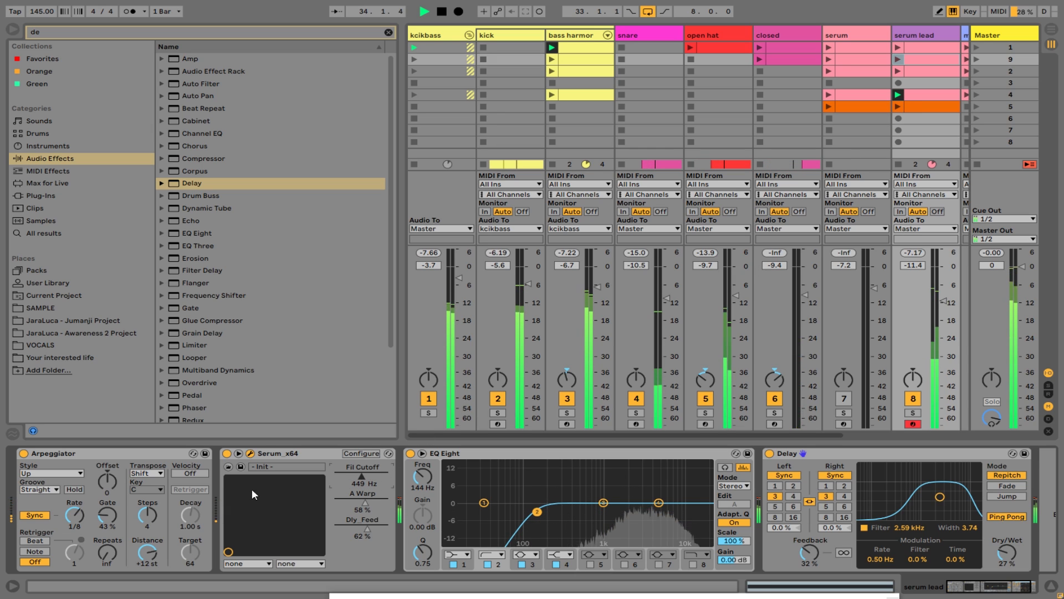
pyautogui.click(24, 453)
pyautogui.press('space')
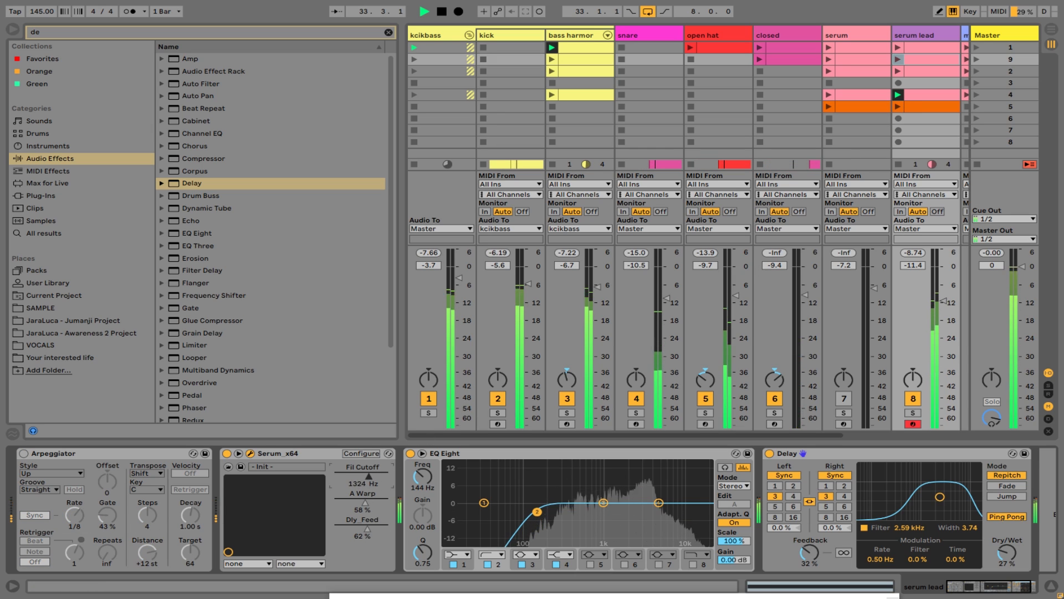
pyautogui.moveTo(370, 477); pyautogui.dragTo(376, 477)
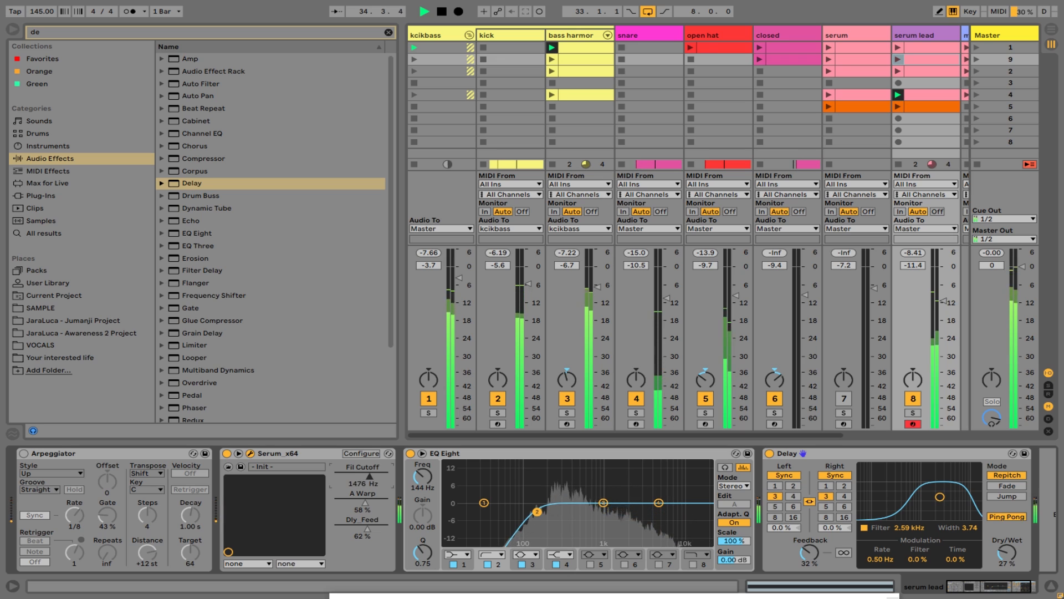
# - Select the serum lead's scene 4 clip and hide the detail view
pyautogui.doubleClick(925, 101)
pyautogui.hotkey('ctrl', 'alt', 'l')
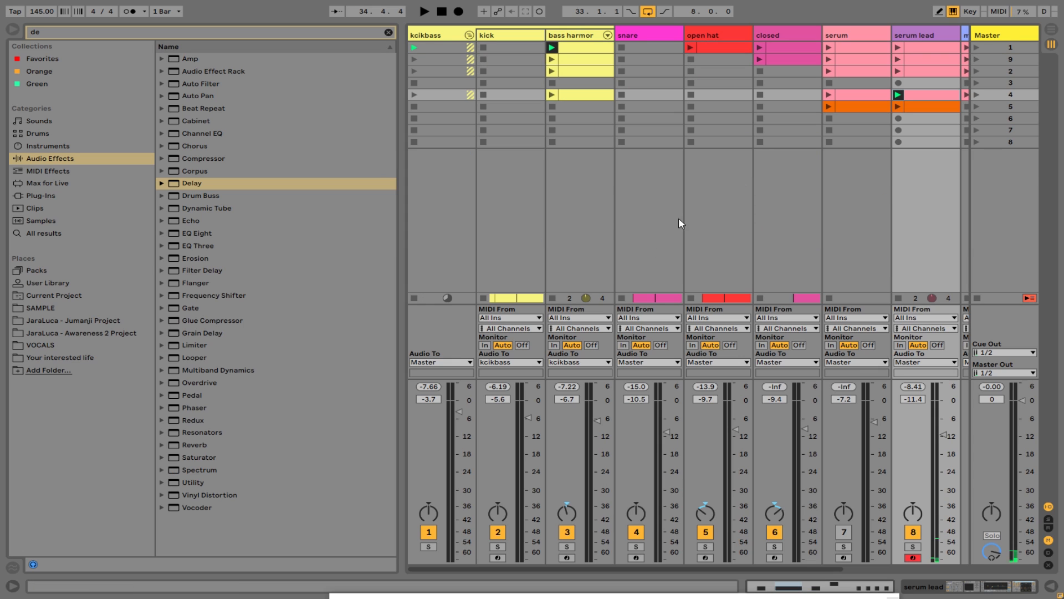
# - Show the serum lead's devices and audition the lead in the full mix while sweeping the filter cutoff to 1540 Hz
pyautogui.doubleClick(931, 37)
pyautogui.press('space')
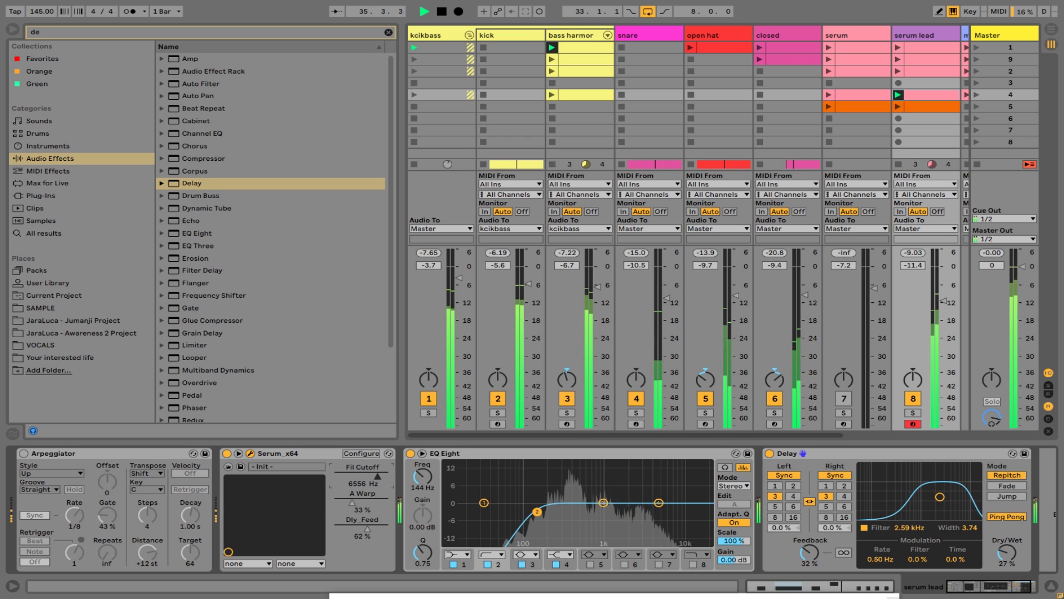
pyautogui.press('space')
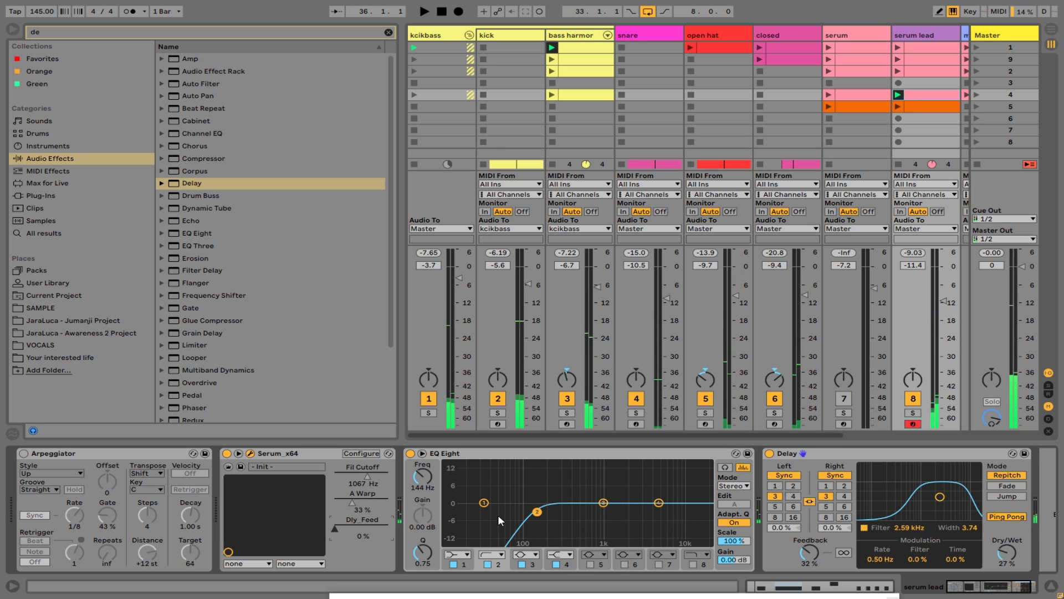
pyautogui.press('space')
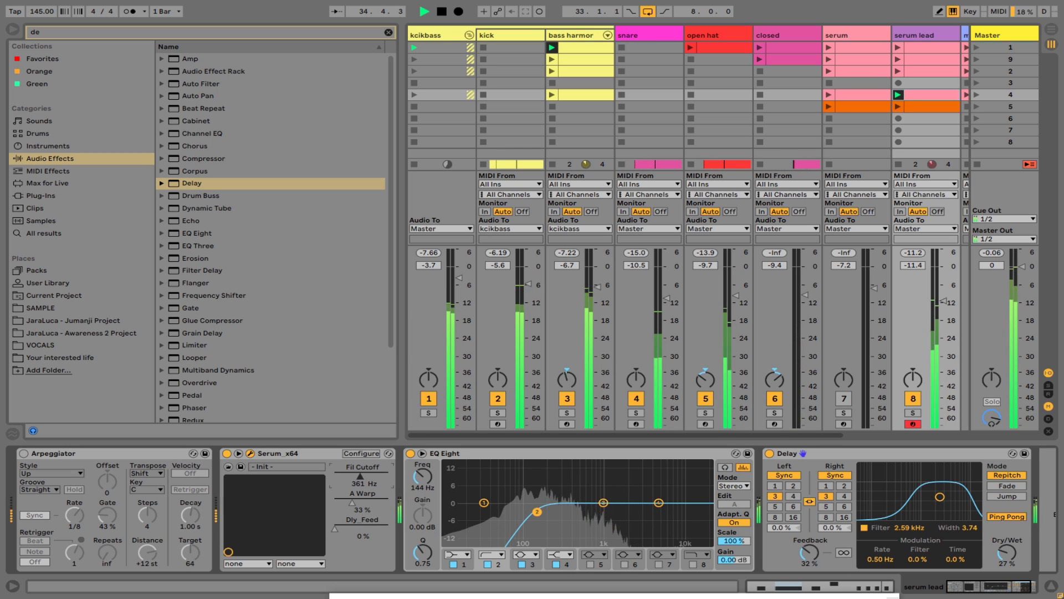
pyautogui.press('space')
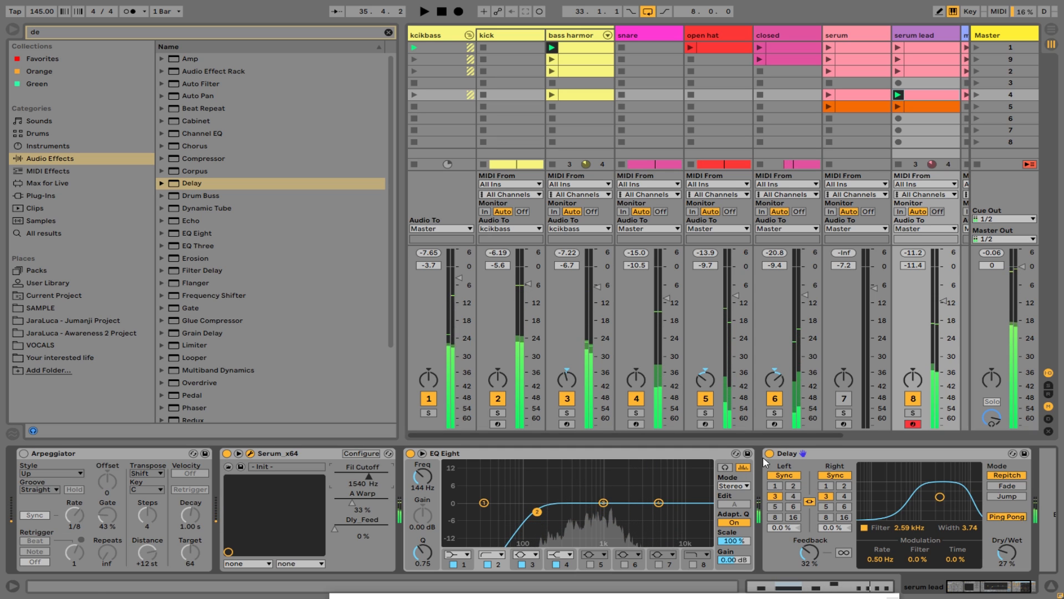
# - Turn off the Delay effect and audition the lead without it, moving the cutoff to 405 Hz
pyautogui.click(770, 453)
pyautogui.press('space')
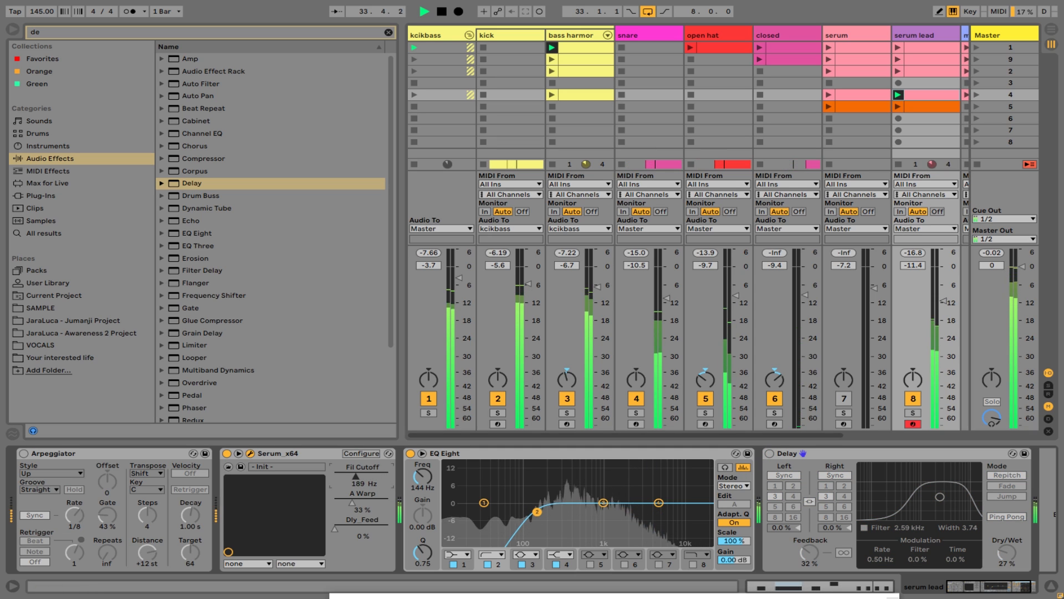
pyautogui.press('space')
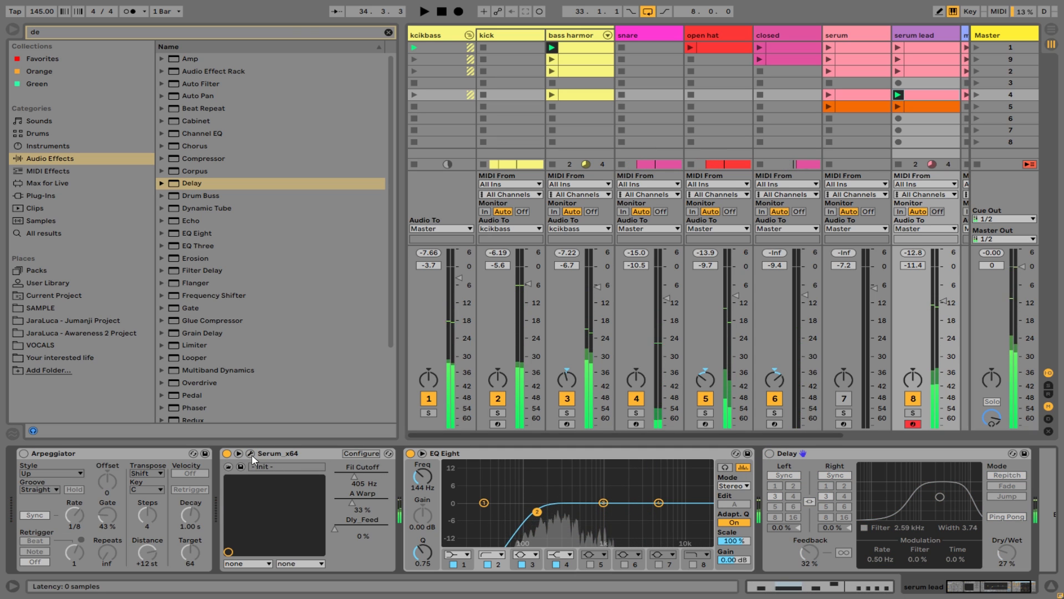
# - Open Serum and vary oscillator A's wavetable position and the filter cutoff, auditioning each variation
pyautogui.click(250, 454)
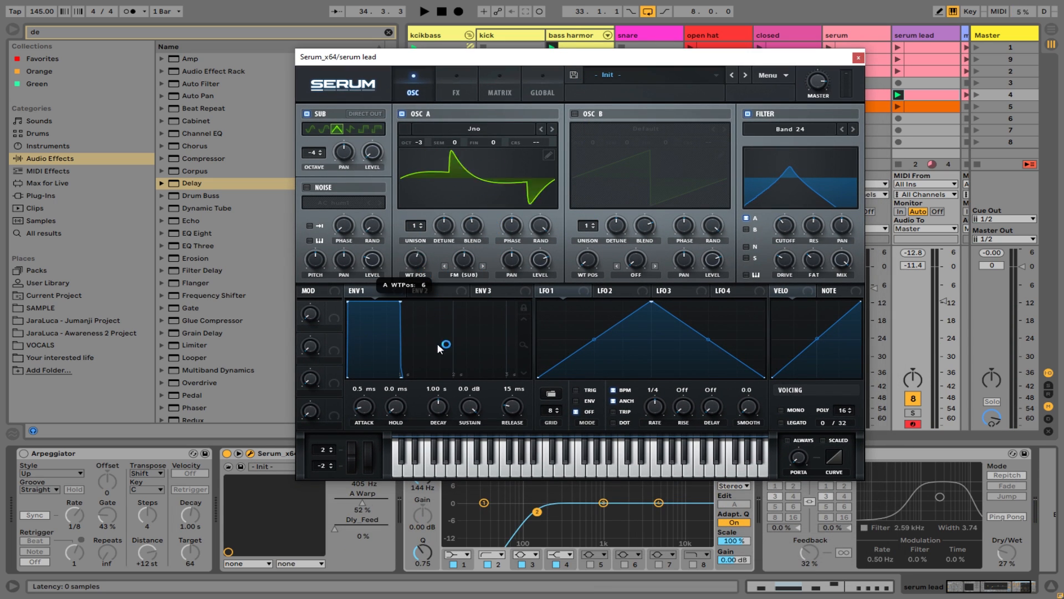
pyautogui.press('space')
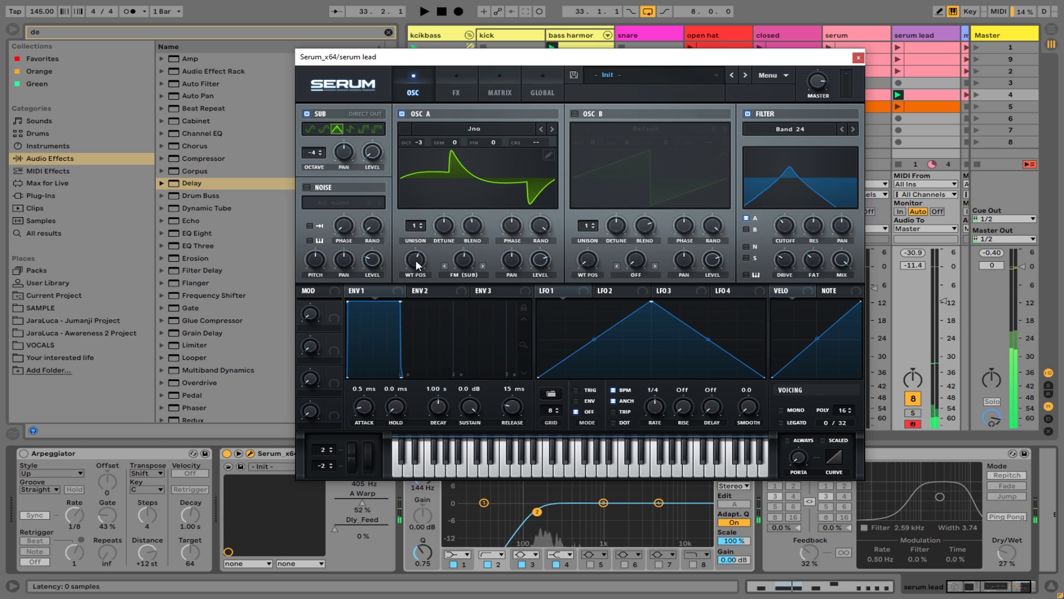
pyautogui.moveTo(417, 265)
pyautogui.mouseDown()
pyautogui.moveTo(420, 282)
pyautogui.moveTo(418, 242)
pyautogui.moveTo(423, 267)
pyautogui.moveTo(423, 259)
pyautogui.moveTo(448, 289)
pyautogui.moveTo(440, 246)
pyautogui.moveTo(447, 311)
pyautogui.moveTo(467, 265)
pyautogui.moveTo(422, 247)
pyautogui.mouseUp()
pyautogui.moveTo(790, 222); pyautogui.dragTo(825, 266)
pyautogui.press('space')
pyautogui.moveTo(415, 260); pyautogui.dragTo(419, 277)
pyautogui.press('space')
pyautogui.moveTo(786, 225); pyautogui.dragTo(843, 277)
pyautogui.press('space')
# - Switch Serum's sub oscillator to a square wave and audition the lead while moving the filter cutoff
pyautogui.click(363, 129)
pyautogui.press('space')
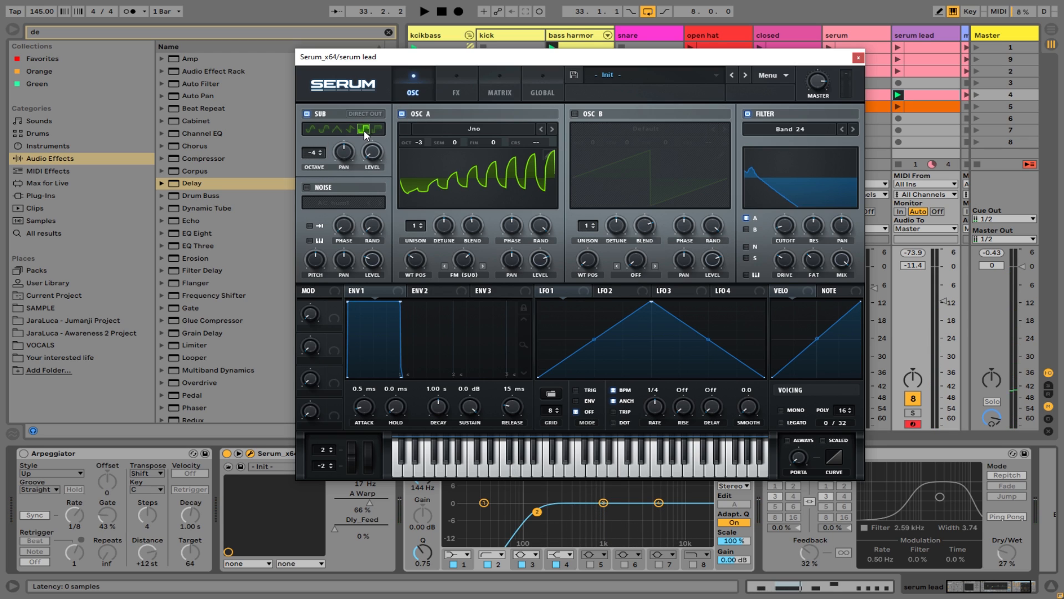
pyautogui.moveTo(772, 200); pyautogui.dragTo(800, 190)
pyautogui.press('space')
# - Change oscillator A's wavetable position, raise its FM warp to 76% and audition with the cutoff swept
pyautogui.moveTo(824, 252)
pyautogui.mouseDown()
pyautogui.moveTo(803, 223)
pyautogui.moveTo(811, 266)
pyautogui.mouseUp()
pyautogui.moveTo(461, 262); pyautogui.dragTo(424, 293)
pyautogui.press('space')
pyautogui.moveTo(789, 227); pyautogui.dragTo(793, 222)
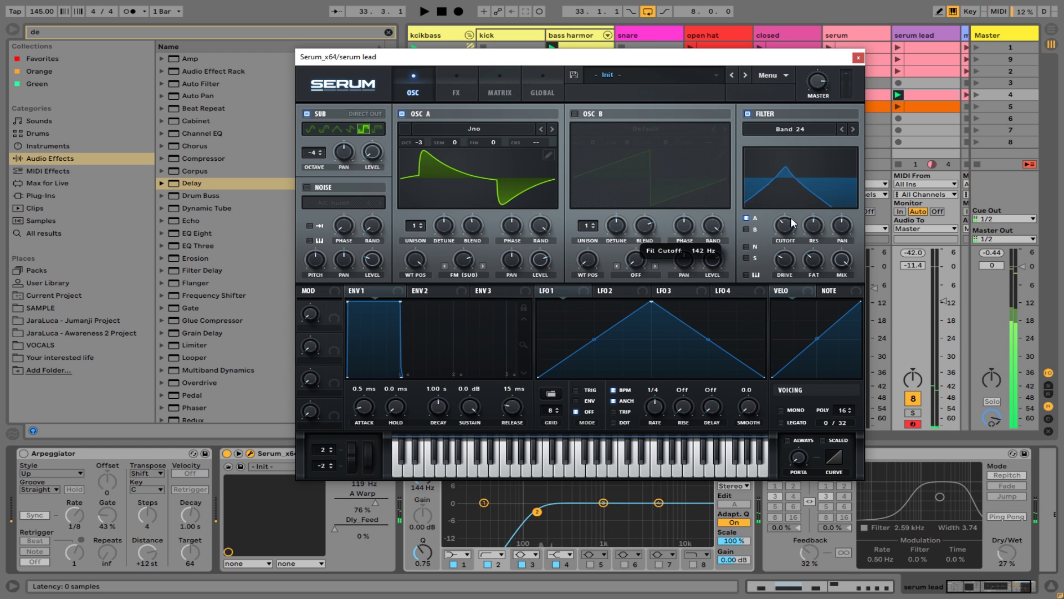
pyautogui.moveTo(813, 182); pyautogui.dragTo(815, 223)
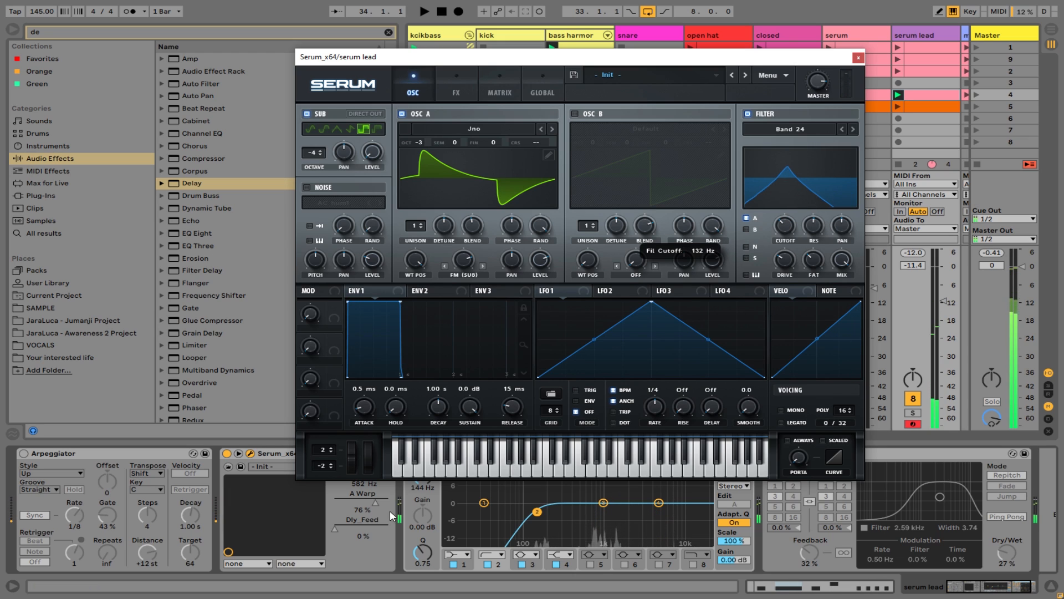
# - Lower the A Warp macro to 36%, raise delay feedback to 70% and sweep the cutoff to 374 Hz during playback
pyautogui.press('space')
pyautogui.press('space')
pyautogui.moveTo(376, 506); pyautogui.dragTo(363, 510)
pyautogui.press('space')
pyautogui.moveTo(812, 228); pyautogui.dragTo(801, 199)
pyautogui.moveTo(371, 531); pyautogui.dragTo(371, 529)
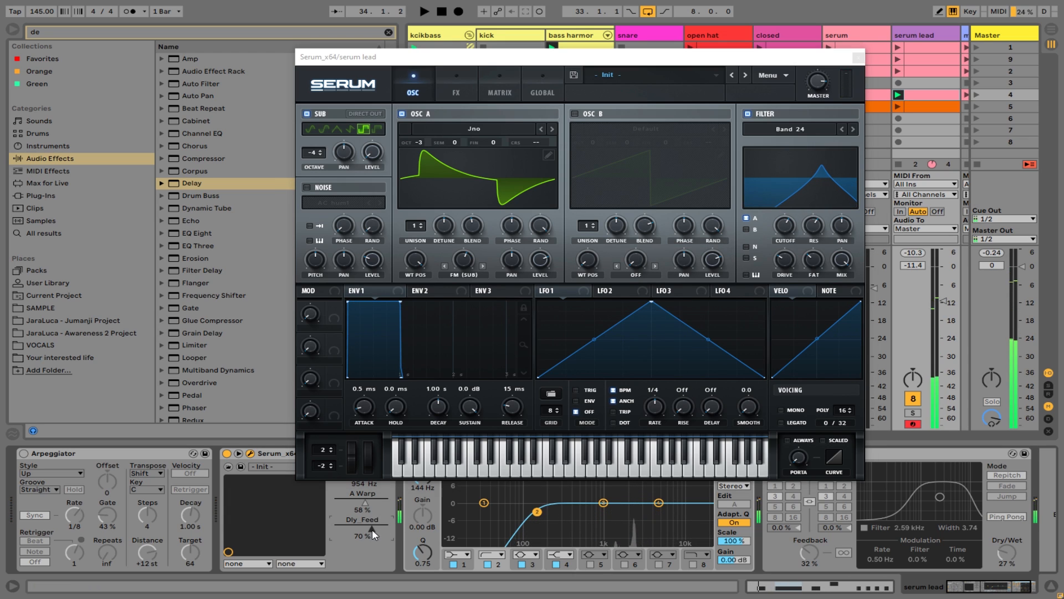
pyautogui.click(793, 224)
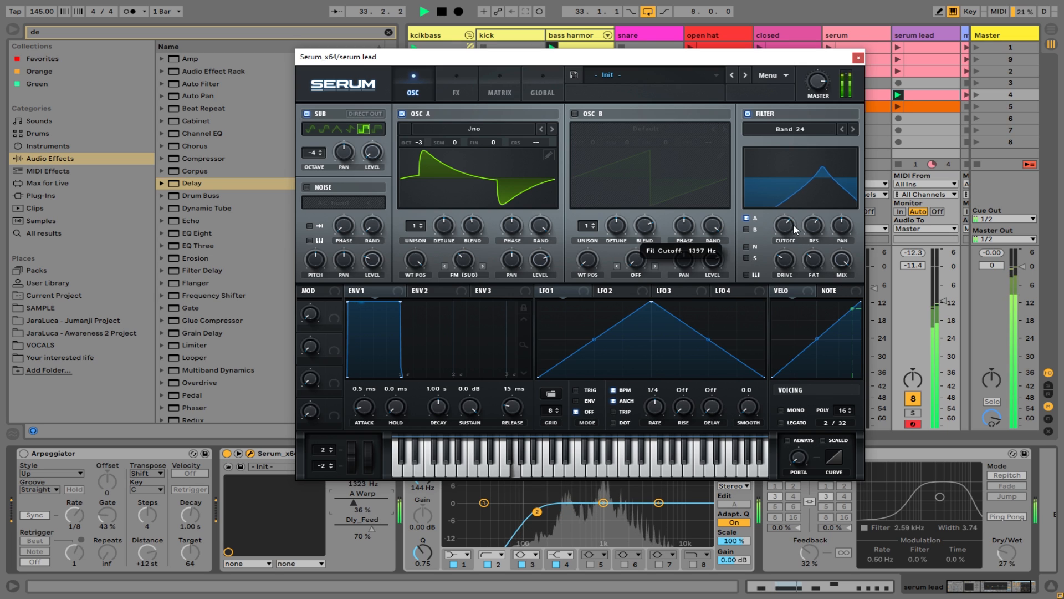
pyautogui.moveTo(811, 227); pyautogui.dragTo(805, 300)
pyautogui.press('space')
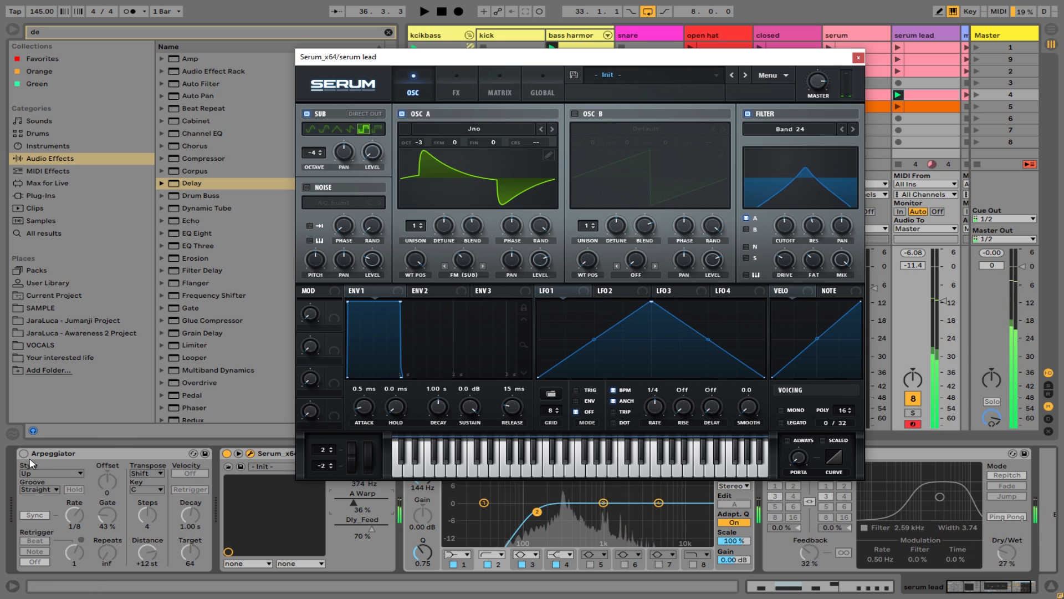
# - Turn on the Arpeggiator with a 1/16 rate and 48% gate, and audition while moving the filter cutoff
pyautogui.click(24, 453)
pyautogui.press('space')
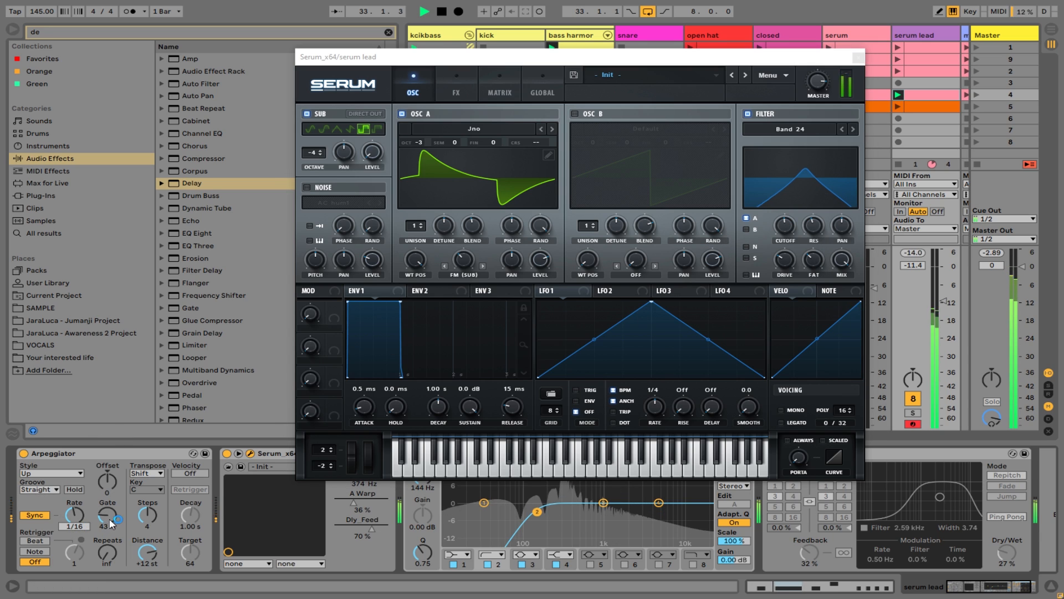
pyautogui.moveTo(786, 226); pyautogui.dragTo(823, 217)
# - In the serum lead's scene 4 clip, add G2 notes at 1.1.1 and 1.1.3 and shorten those at 1.1.2 and 1.1.3
pyautogui.moveTo(777, 57); pyautogui.dragTo(632, 598)
pyautogui.doubleClick(906, 93)
pyautogui.press('space')
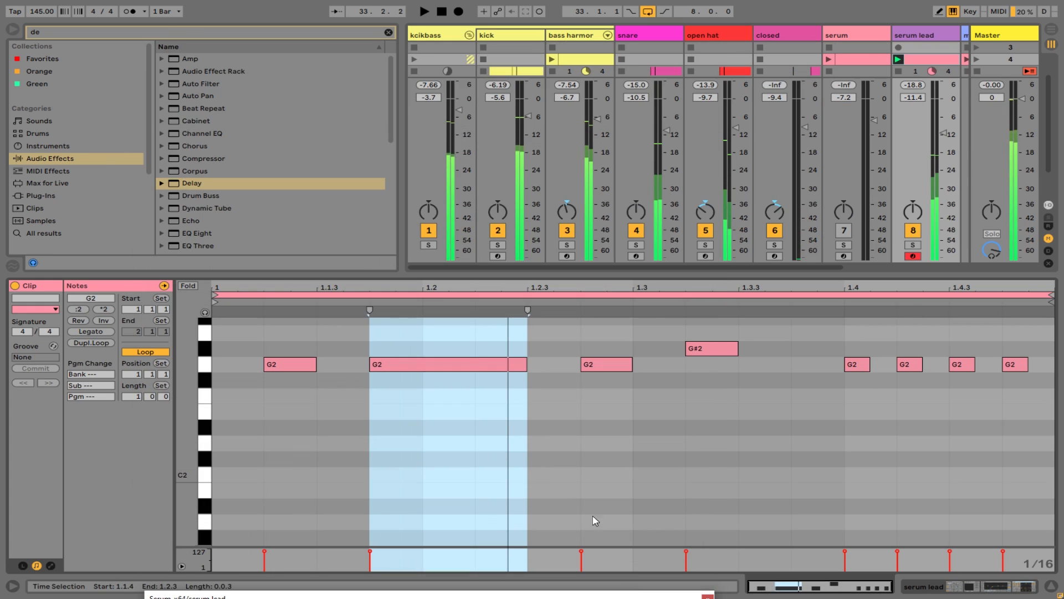
pyautogui.moveTo(304, 364); pyautogui.dragTo(283, 368)
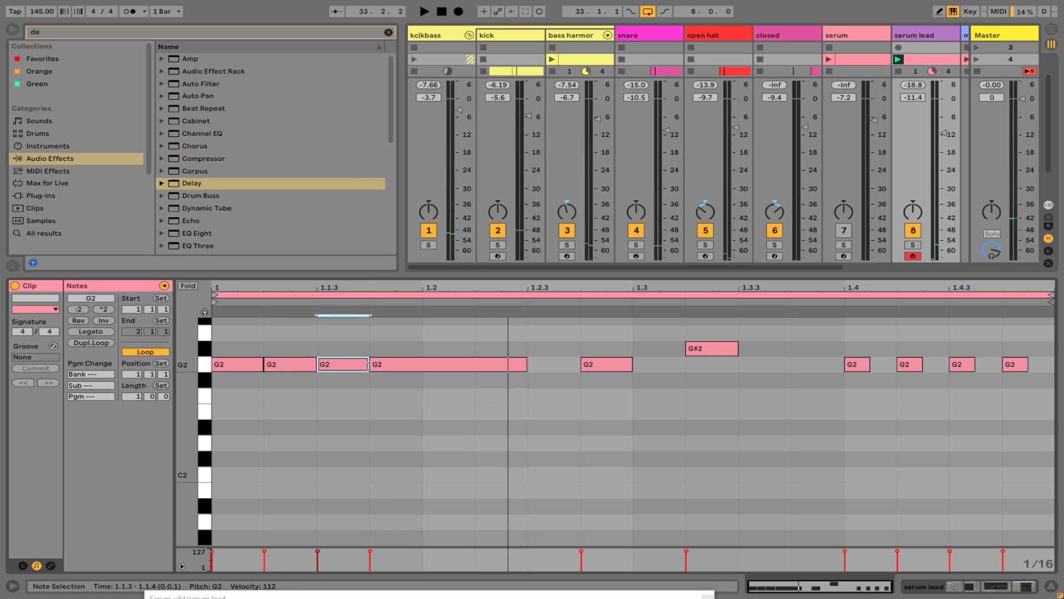
pyautogui.moveTo(363, 380); pyautogui.dragTo(308, 381)
pyautogui.click(366, 364)
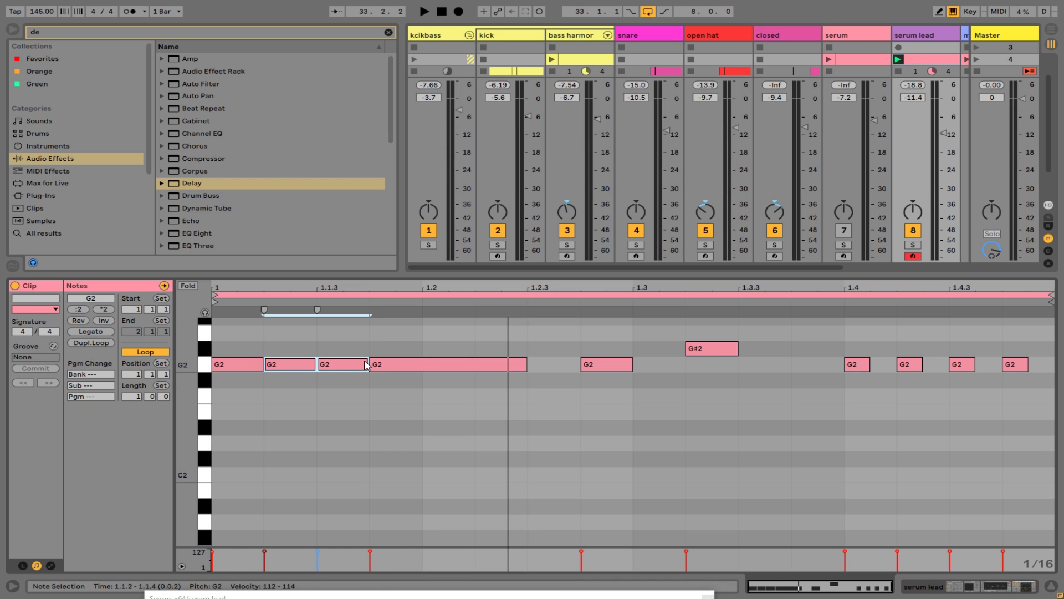
pyautogui.moveTo(366, 365); pyautogui.dragTo(355, 364)
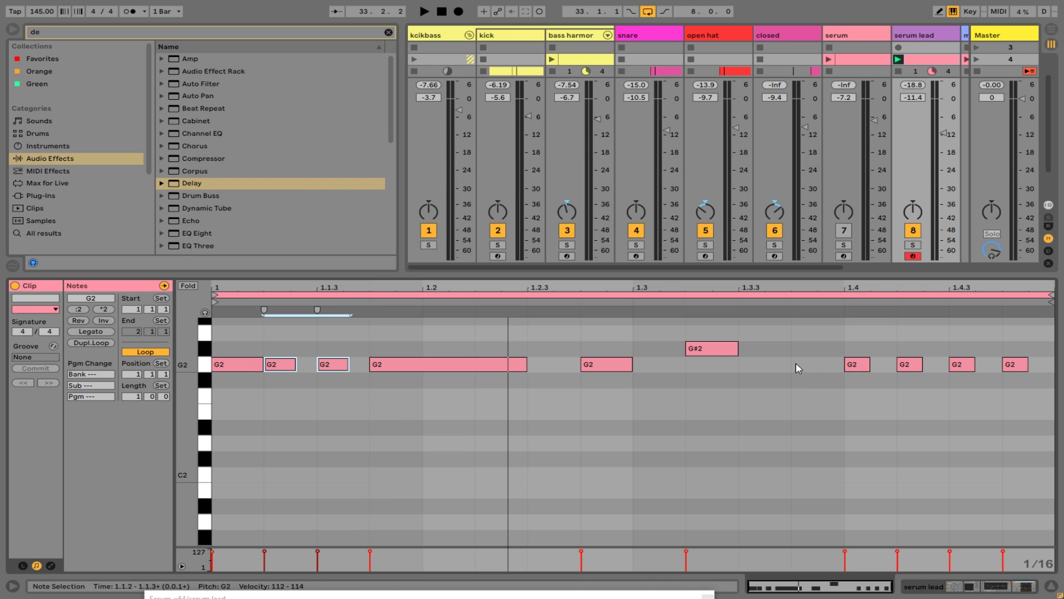
# - Add a G2 note at 1.3.3 in the clip and audition the pattern
pyautogui.doubleClick(782, 364)
pyautogui.press('space')
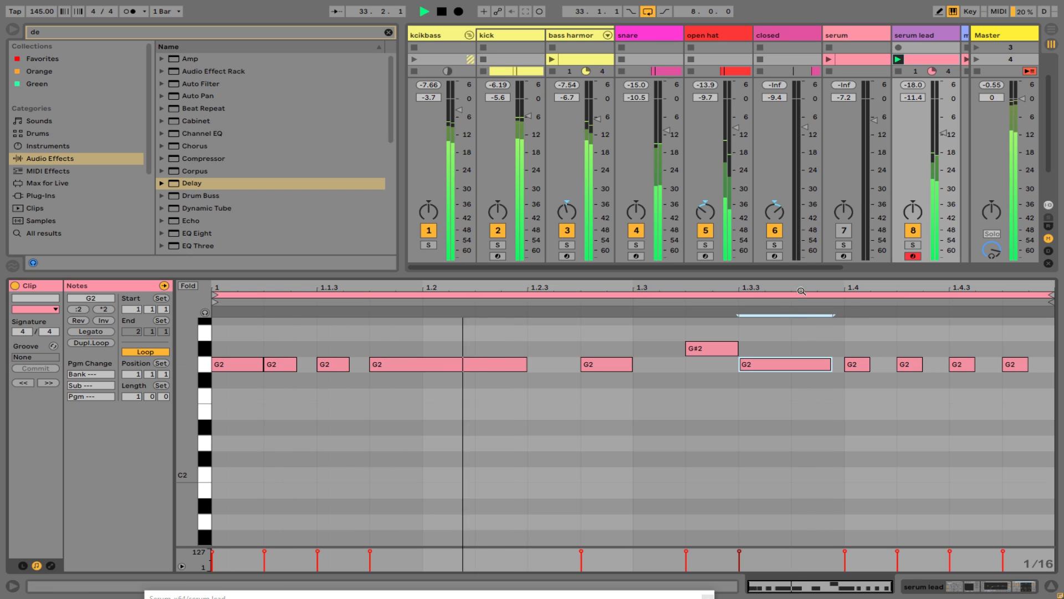
pyautogui.press('space')
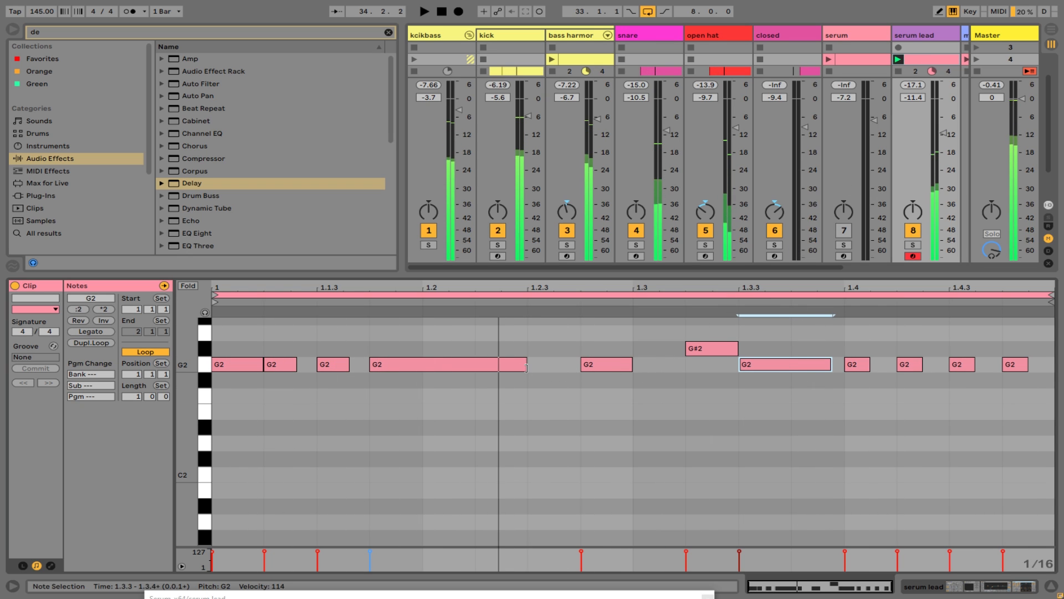
# - Shorten the long G2 note to end at 1.2.2, add short G2 notes at 1.2.2 and 1.2.3, and audition the pattern
pyautogui.moveTo(525, 365); pyautogui.dragTo(475, 364)
pyautogui.click(493, 366)
pyautogui.doubleClick(522, 364)
pyautogui.doubleClick(536, 365)
pyautogui.moveTo(586, 338); pyautogui.dragTo(526, 388)
pyautogui.moveTo(575, 334); pyautogui.dragTo(514, 388)
pyautogui.moveTo(579, 368); pyautogui.dragTo(566, 367)
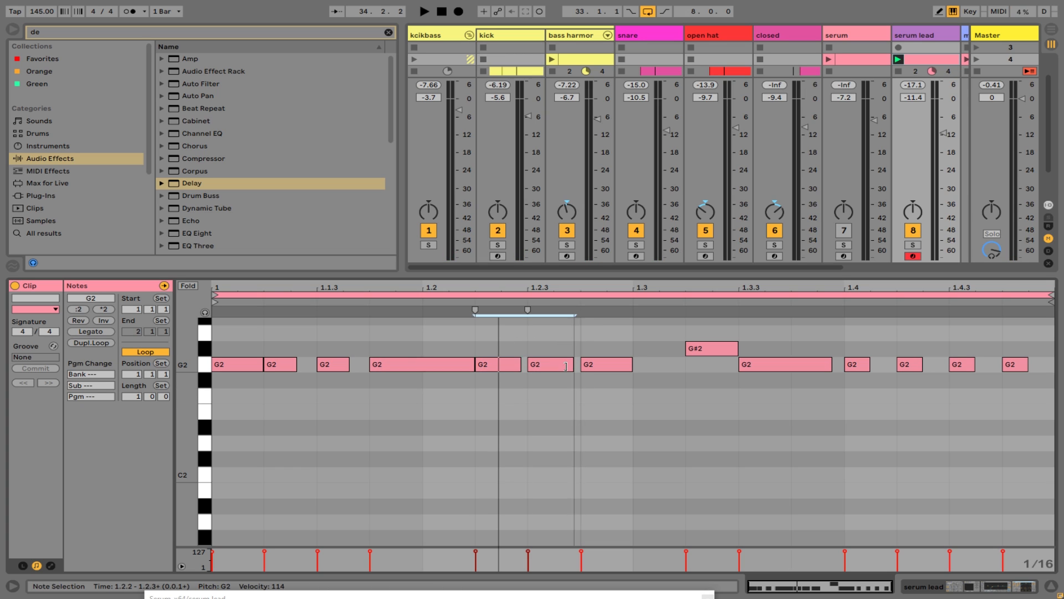
pyautogui.press('space')
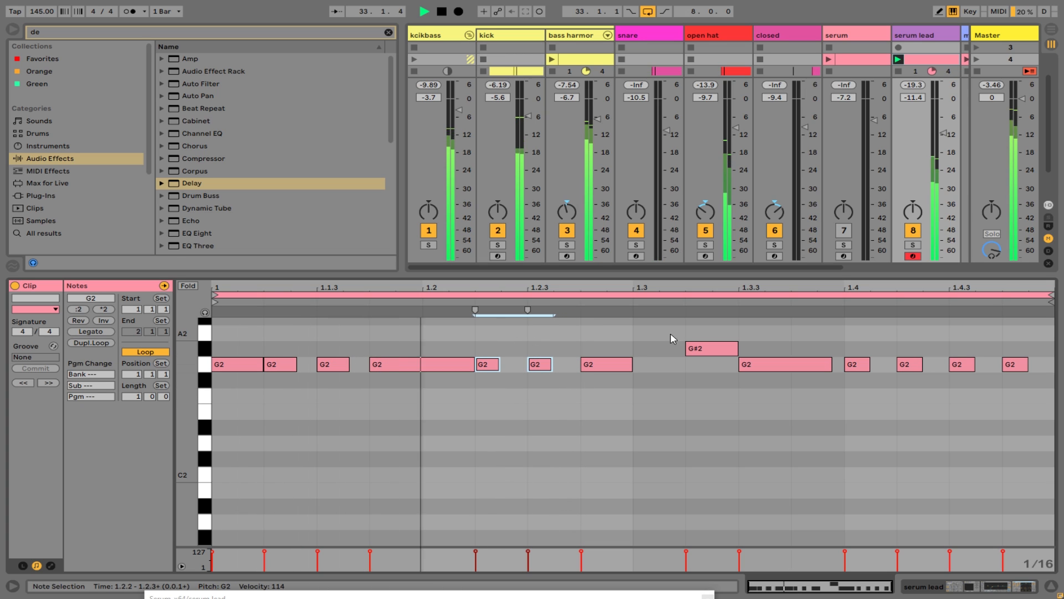
pyautogui.click(952, 33)
pyautogui.press('space')
# - Transpose all of the clip's notes down one octave and play the result
pyautogui.doubleClick(933, 94)
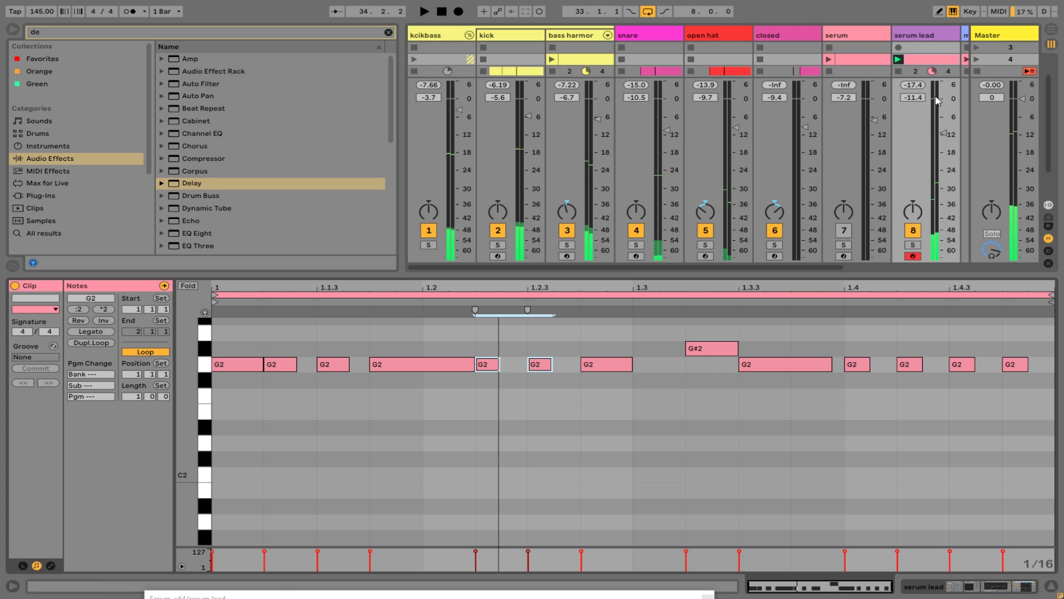
pyautogui.click(637, 450)
pyautogui.hotkey('ctrl', 'a')
pyautogui.hotkey('shift', 'Down')
pyautogui.press('space')
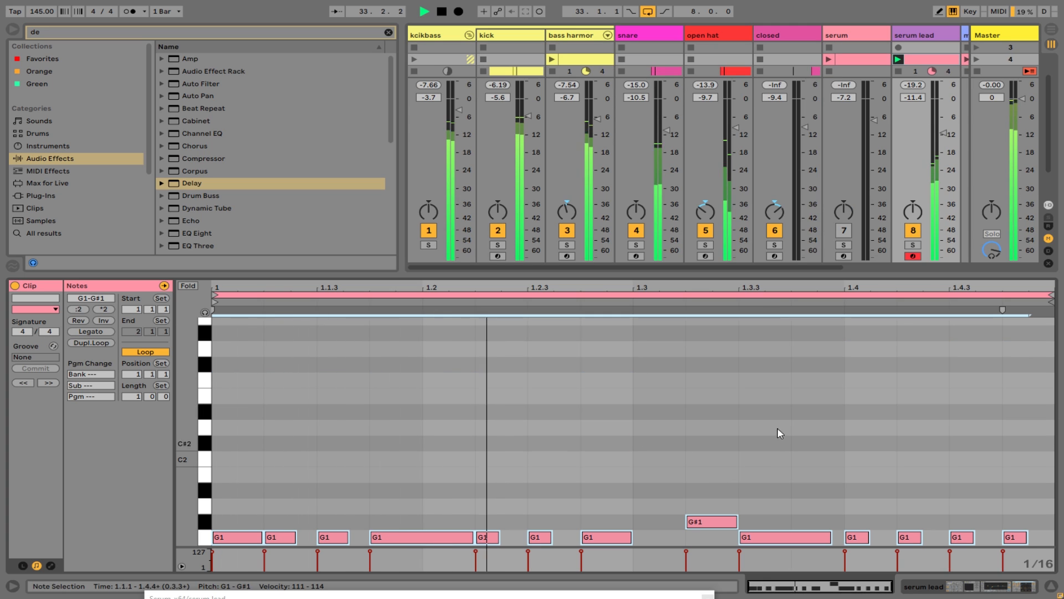
# - Return to the serum lead's device chain and sweep the filter cutoff during playback
pyautogui.hotkey('shift', 'Tab')
pyautogui.press('space')
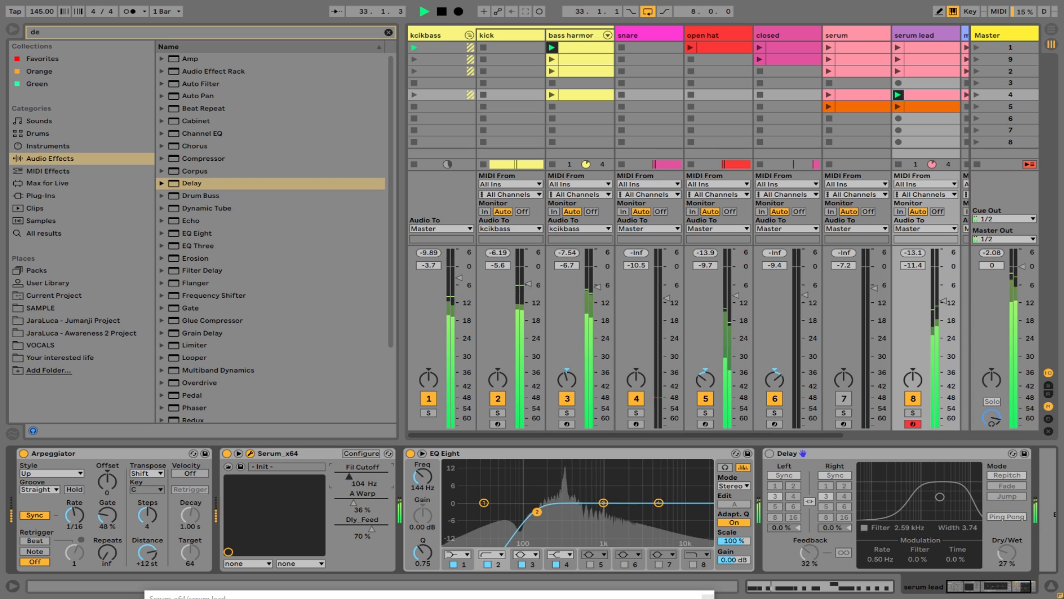
pyautogui.moveTo(367, 478)
pyautogui.mouseDown()
pyautogui.moveTo(368, 487)
pyautogui.moveTo(363, 477)
pyautogui.mouseUp()
pyautogui.press('space')
# - Turn the Delay back on with 44% feedback and sweep the cutoff up to 4356 Hz during playback
pyautogui.click(769, 454)
pyautogui.press('space')
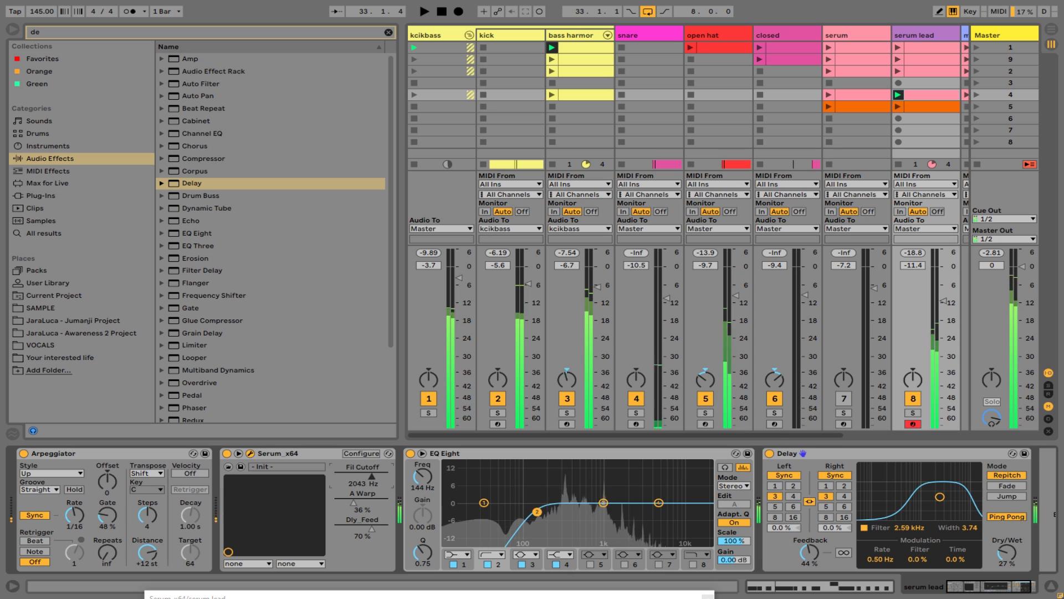
pyautogui.moveTo(356, 468); pyautogui.dragTo(356, 435)
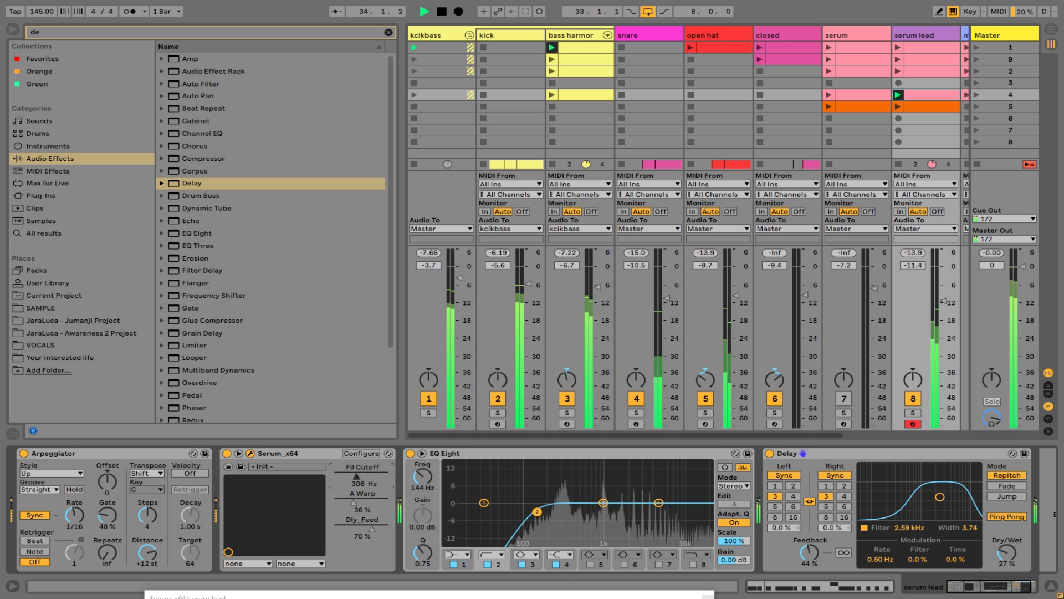
pyautogui.moveTo(379, 477); pyautogui.dragTo(377, 477)
pyautogui.press('space')
# - Raise Serum's delay feedback to 89% and audition with a 1/64 Arpeggiator rate, 40% A Warp and the cutoff swept to 444 Hz
pyautogui.moveTo(372, 529); pyautogui.dragTo(382, 529)
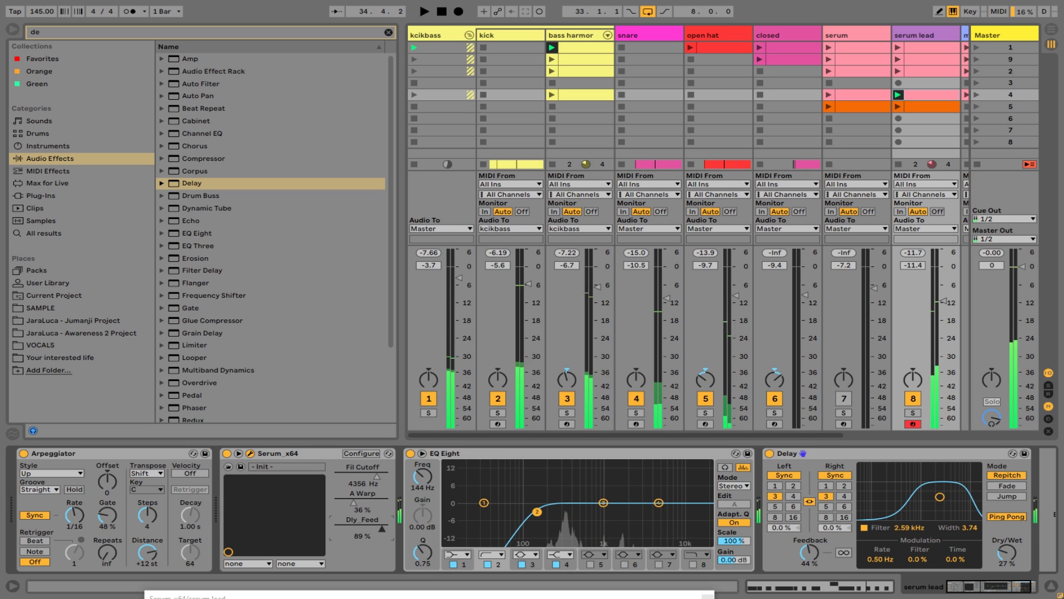
pyautogui.press('space')
pyautogui.moveTo(377, 477)
pyautogui.mouseDown()
pyautogui.moveTo(349, 476)
pyautogui.moveTo(363, 477)
pyautogui.moveTo(350, 477)
pyautogui.moveTo(378, 503)
pyautogui.moveTo(353, 477)
pyautogui.moveTo(339, 503)
pyautogui.moveTo(360, 477)
pyautogui.moveTo(371, 502)
pyautogui.moveTo(369, 476)
pyautogui.moveTo(389, 477)
pyautogui.moveTo(350, 476)
pyautogui.mouseUp()
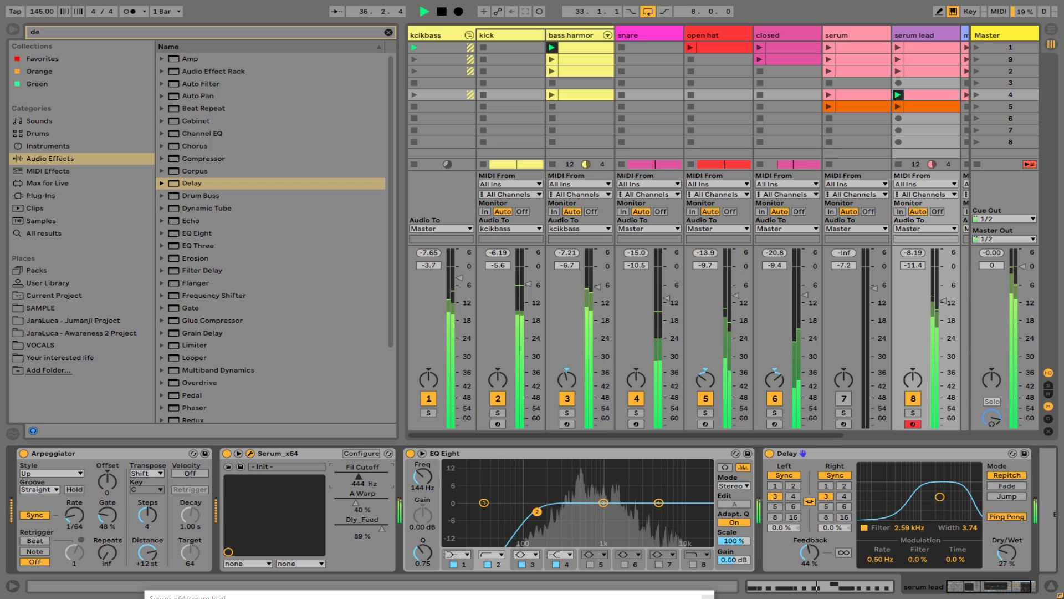
pyautogui.press('space')
# - Reopen Serum, switch the sub oscillator to a triangle wave and adjust the filter cutoff and oscillator A's FM warp
pyautogui.click(251, 453)
pyautogui.click(251, 454)
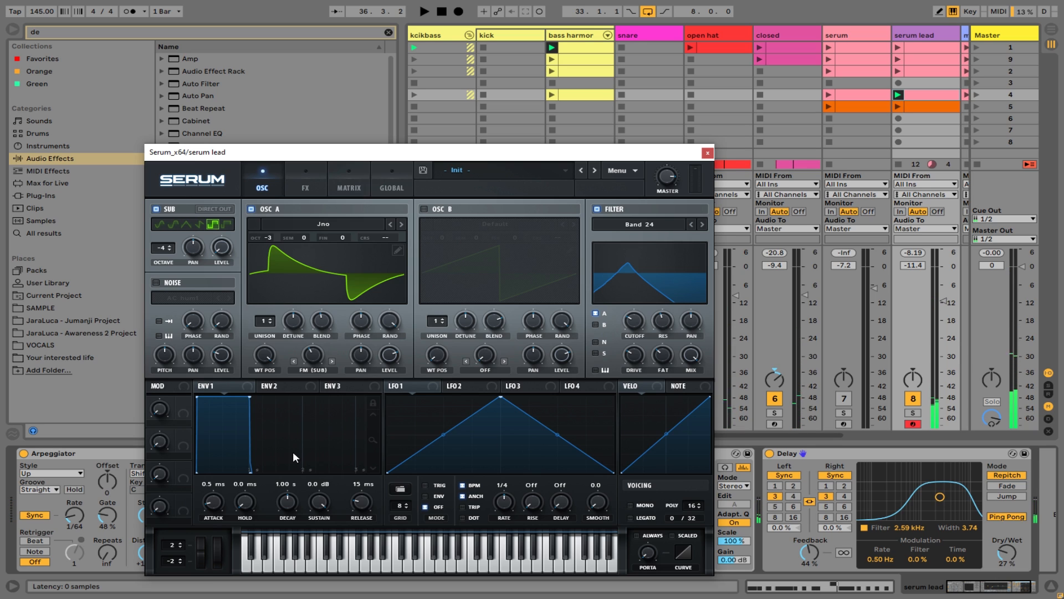
pyautogui.moveTo(637, 322)
pyautogui.mouseDown()
pyautogui.moveTo(656, 304)
pyautogui.moveTo(671, 315)
pyautogui.moveTo(647, 328)
pyautogui.moveTo(638, 313)
pyautogui.moveTo(633, 337)
pyautogui.mouseUp()
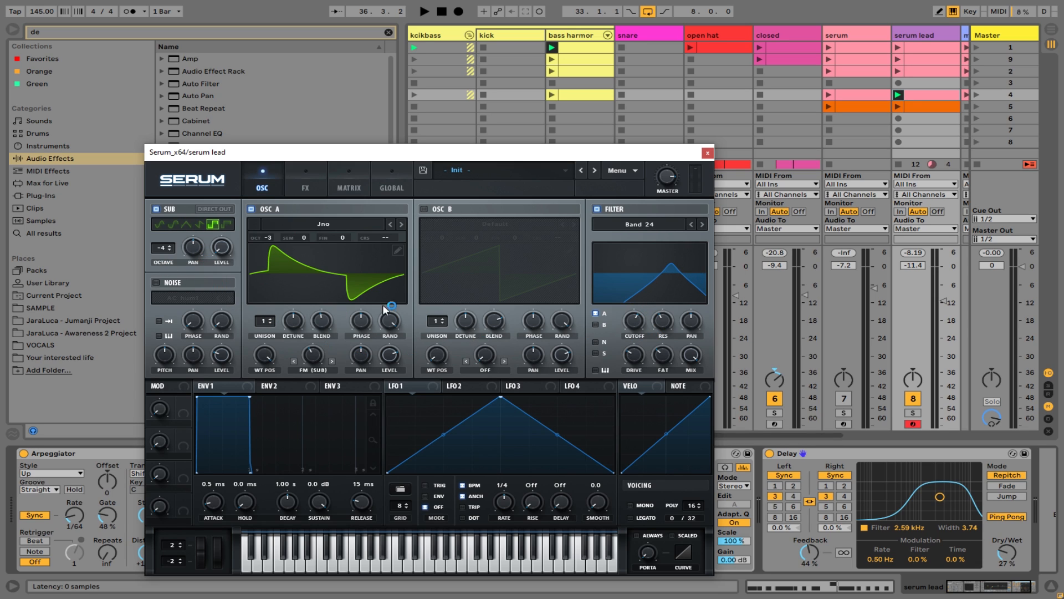
pyautogui.click(186, 225)
pyautogui.moveTo(319, 335); pyautogui.dragTo(326, 354)
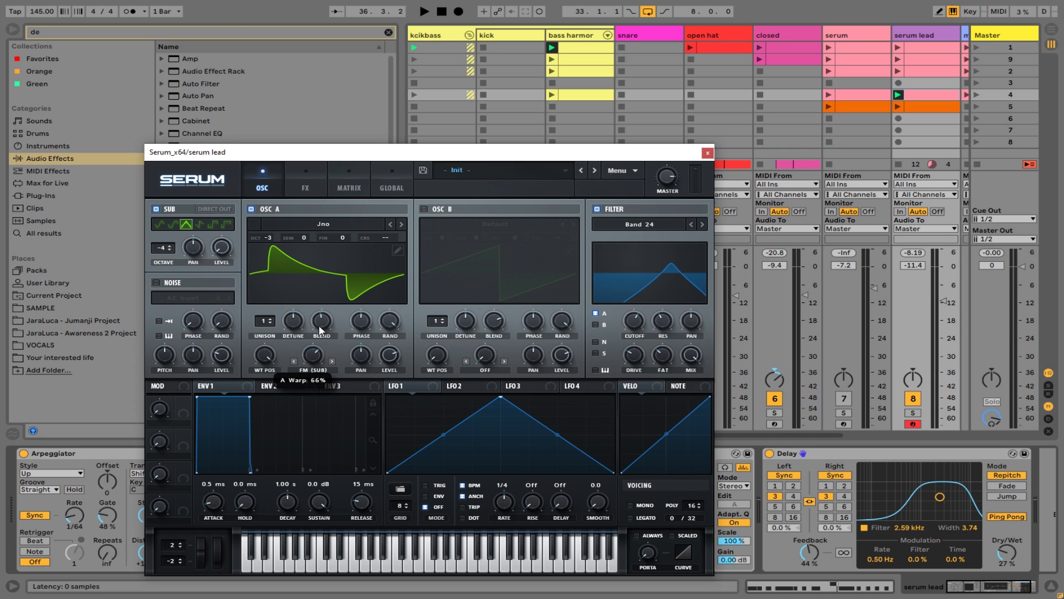
pyautogui.moveTo(317, 359); pyautogui.dragTo(320, 337)
# - Open Serum's effects and set the Delay's left time to 77.29 ms with BPM sync off
pyautogui.click(302, 186)
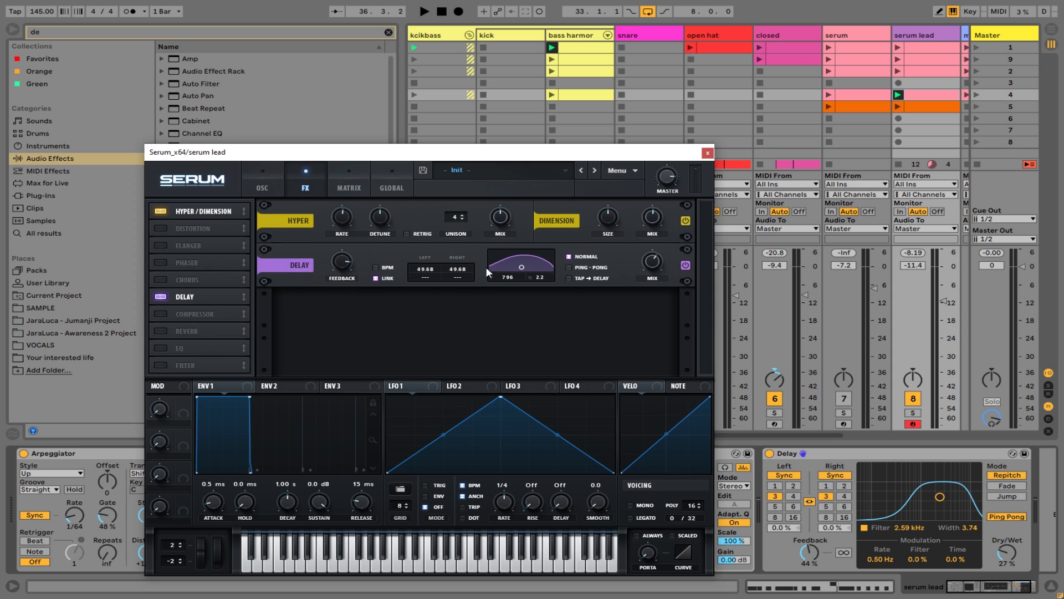
pyautogui.click(376, 267)
pyautogui.click(376, 269)
pyautogui.moveTo(418, 271)
pyautogui.mouseDown()
pyautogui.moveTo(424, 249)
pyautogui.moveTo(428, 271)
pyautogui.moveTo(435, 241)
pyautogui.moveTo(437, 279)
pyautogui.moveTo(438, 259)
pyautogui.moveTo(435, 268)
pyautogui.mouseUp()
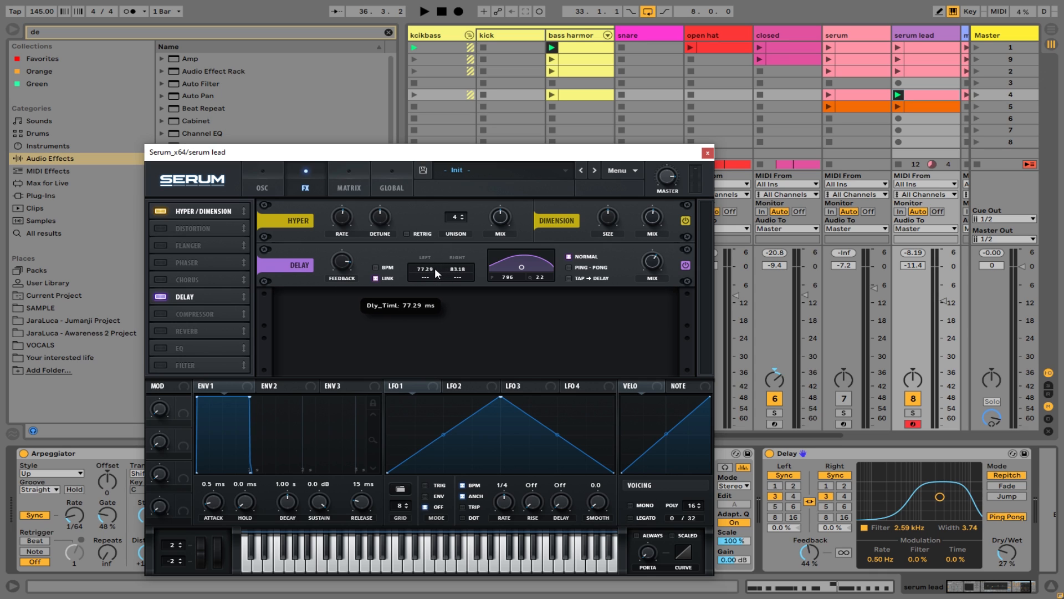
# - Return to Serum's oscillators, turn off the Arpeggiator and sweep the filter cutoff during playback
pyautogui.click(262, 188)
pyautogui.press('space')
pyautogui.moveTo(631, 330)
pyautogui.mouseDown()
pyautogui.moveTo(641, 315)
pyautogui.moveTo(653, 356)
pyautogui.moveTo(634, 324)
pyautogui.mouseUp()
pyautogui.press('space')
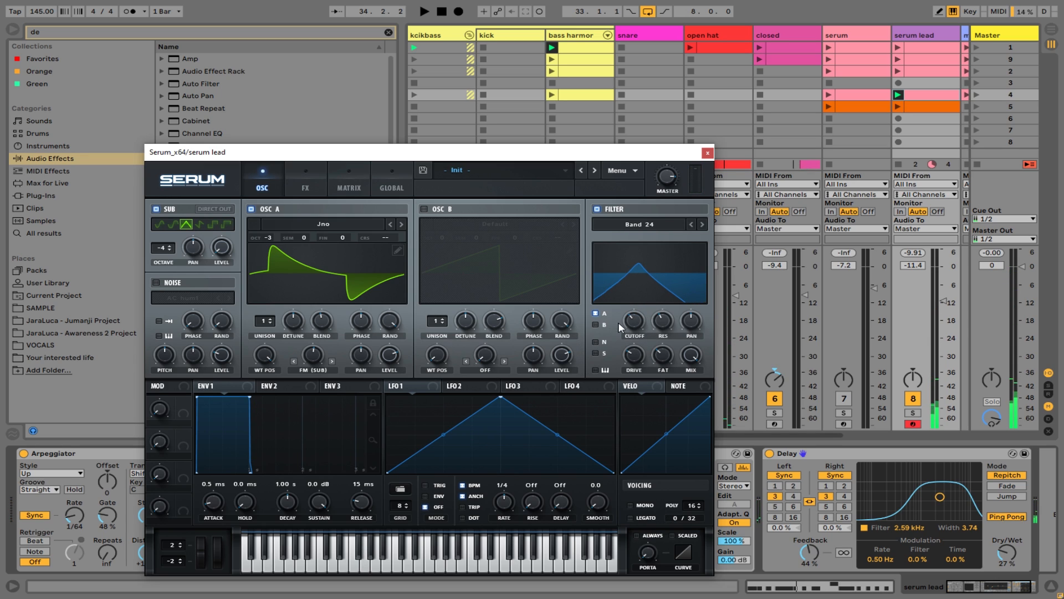
pyautogui.press('space')
pyautogui.moveTo(634, 322); pyautogui.dragTo(375, 365)
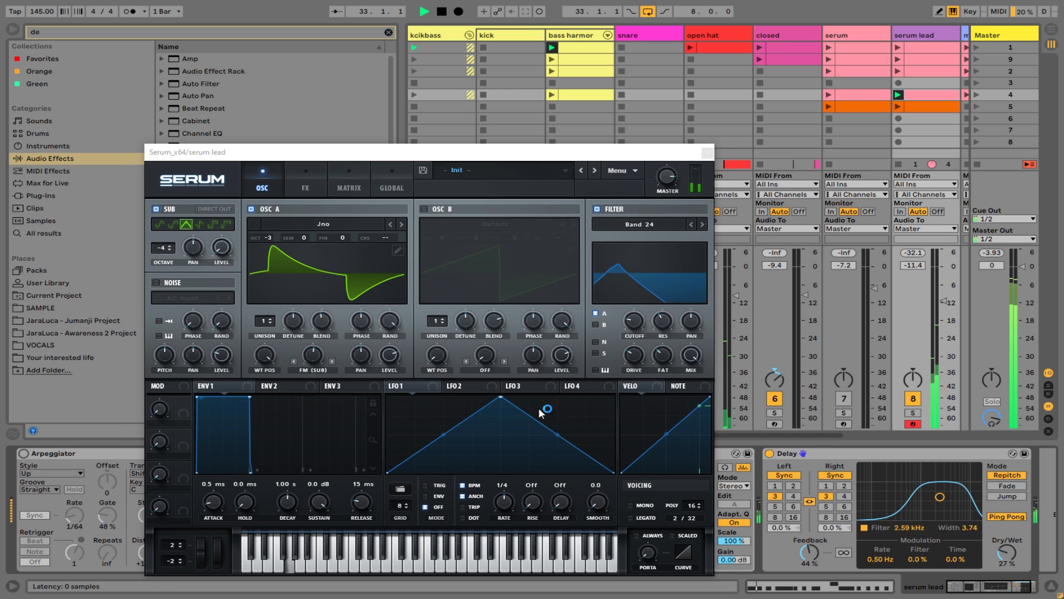
pyautogui.press('space')
# - Launch the serum lead's second clip with the Delay device off and set Serum's linked delay times to 64.79 ms
pyautogui.moveTo(631, 328); pyautogui.dragTo(665, 314)
pyautogui.click(898, 59)
pyautogui.click(303, 185)
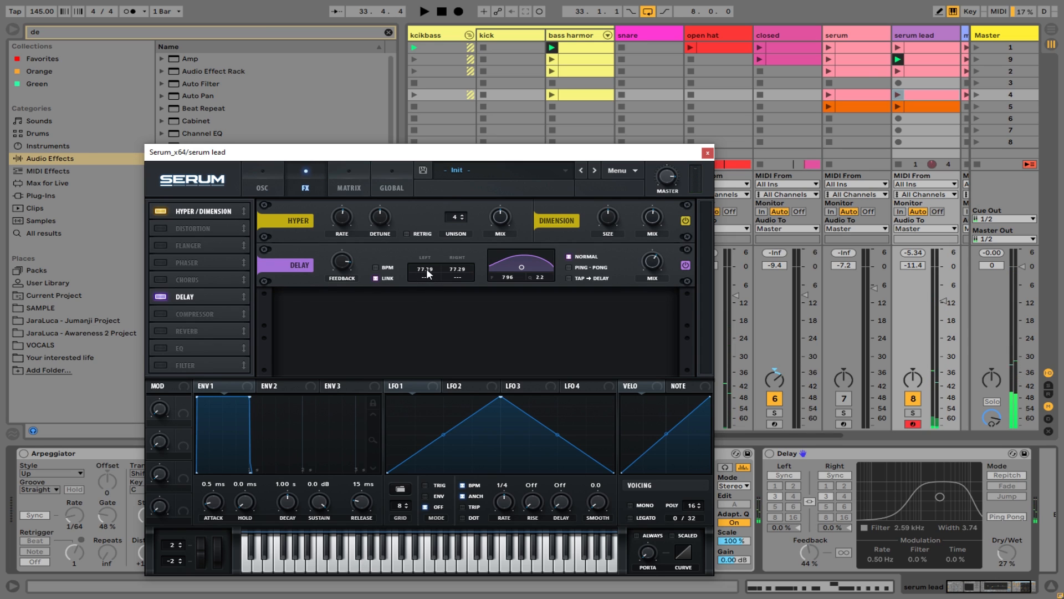
pyautogui.moveTo(428, 269); pyautogui.dragTo(429, 272)
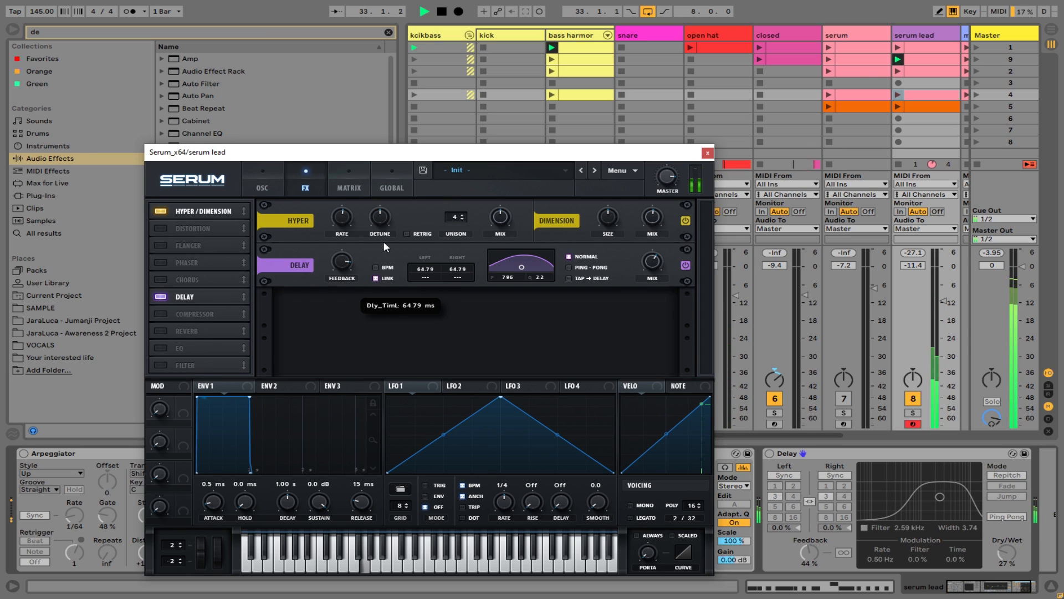
pyautogui.click(278, 179)
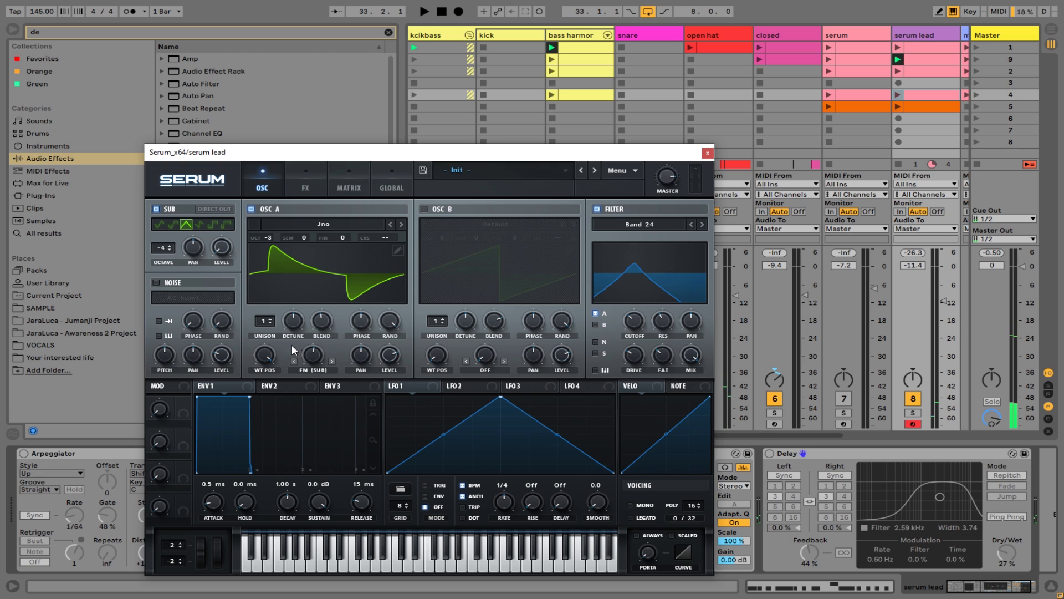
# - Switch the sub oscillator to a saw wave, shorten Serum's delay time to 61.52 ms and sweep the filter cutoff during playback
pyautogui.click(199, 224)
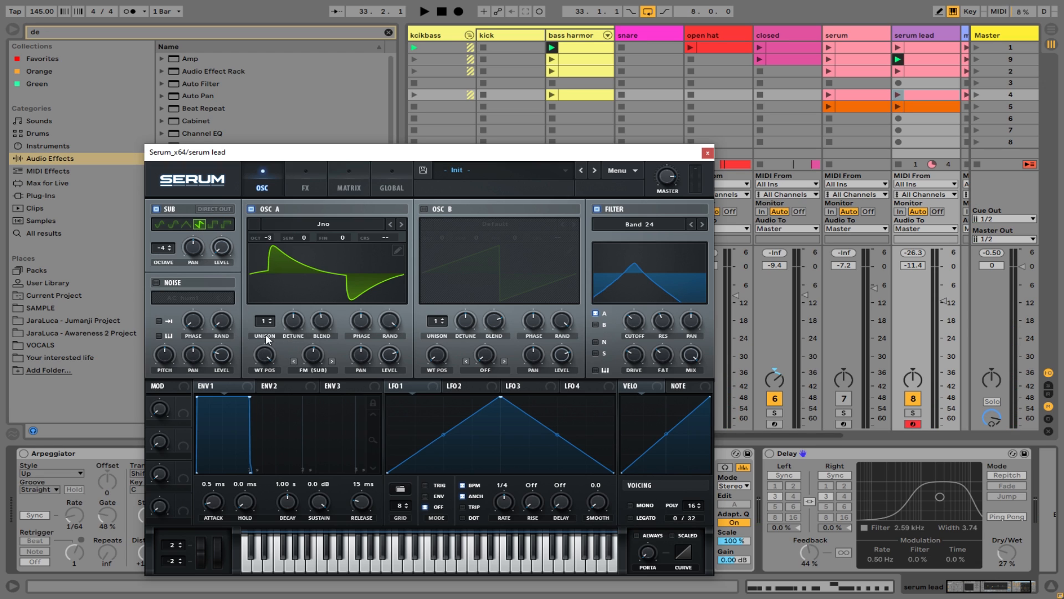
pyautogui.moveTo(635, 293); pyautogui.dragTo(668, 336)
pyautogui.click(305, 183)
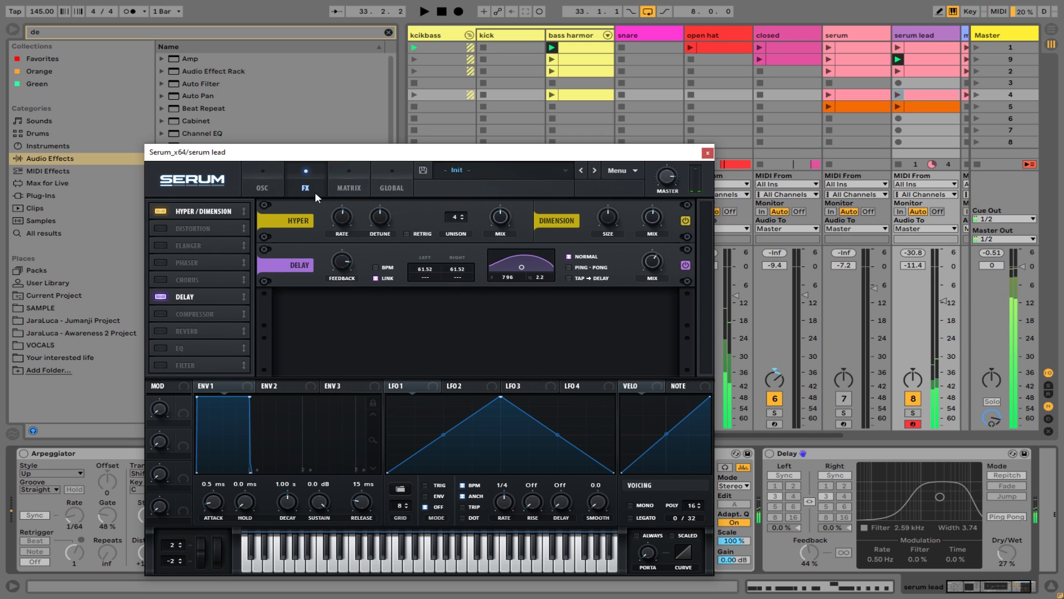
pyautogui.click(262, 185)
pyautogui.press('space')
pyautogui.moveTo(634, 321)
pyautogui.mouseDown()
pyautogui.moveTo(654, 286)
pyautogui.moveTo(677, 338)
pyautogui.moveTo(680, 294)
pyautogui.moveTo(704, 385)
pyautogui.moveTo(675, 338)
pyautogui.moveTo(615, 326)
pyautogui.mouseUp()
pyautogui.press('space')
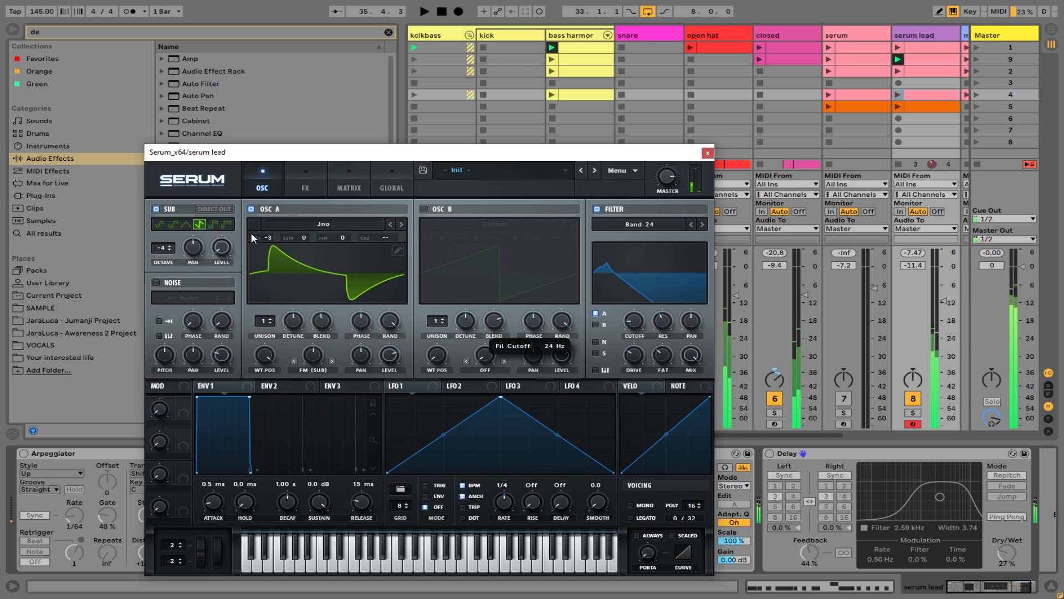
# - Enable the Arpeggiator with a 1/16 rate, 45% gate and 1 step, and audition it with the cutoff swept to 196 Hz
pyautogui.moveTo(267, 155); pyautogui.dragTo(510, 215)
pyautogui.click(24, 453)
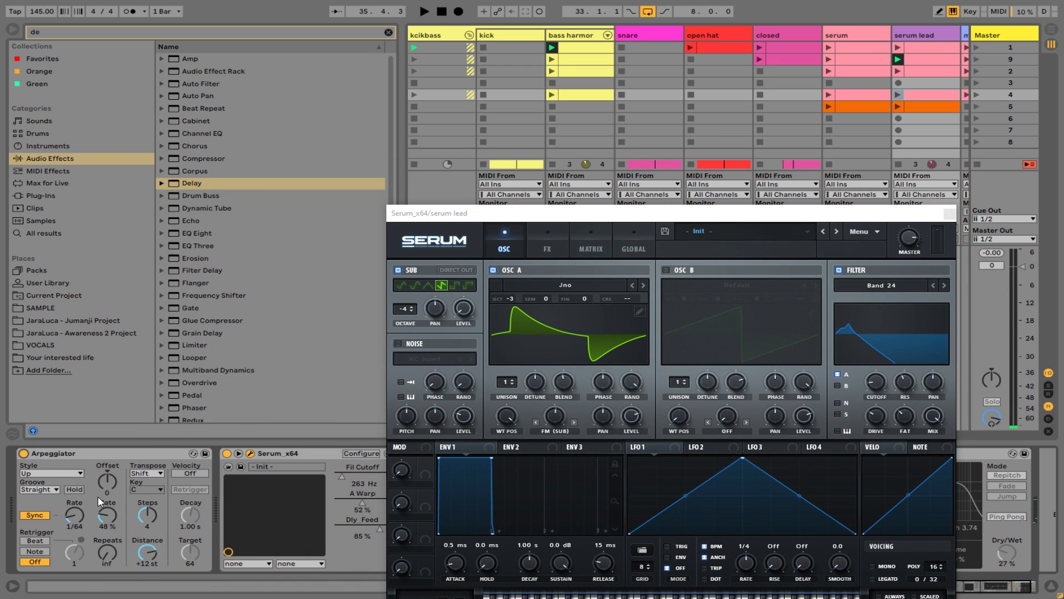
pyautogui.moveTo(75, 517); pyautogui.dragTo(75, 490)
pyautogui.moveTo(148, 515); pyautogui.dragTo(104, 520)
pyautogui.press('space')
pyautogui.moveTo(880, 386); pyautogui.dragTo(522, 294)
# - Try the Distortion and enable the Phaser in Serum's effects during playback, and return to the oscillators
pyautogui.click(547, 243)
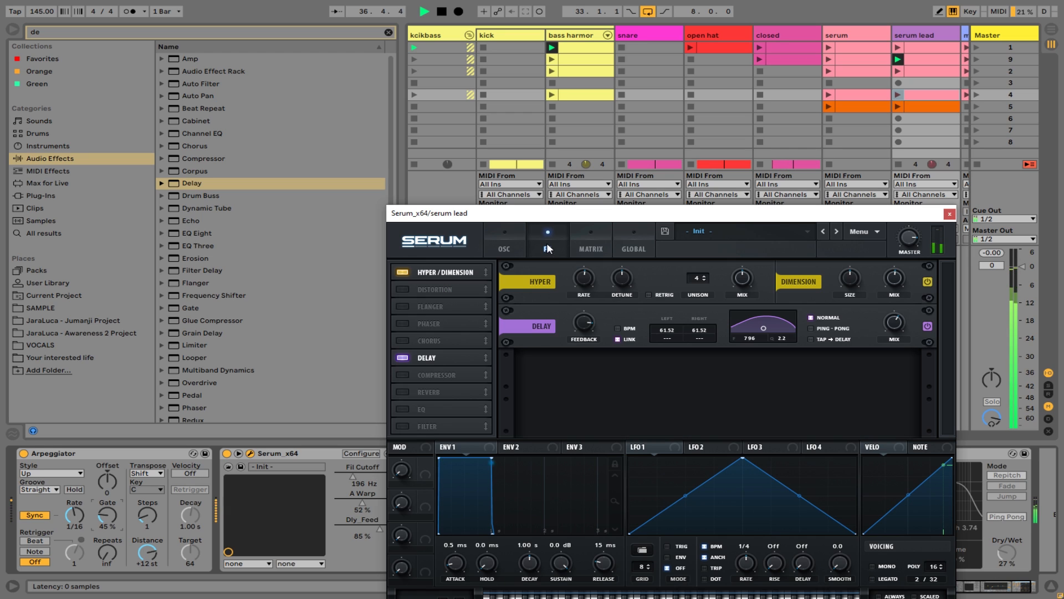
pyautogui.click(403, 289)
pyautogui.click(404, 288)
pyautogui.click(401, 324)
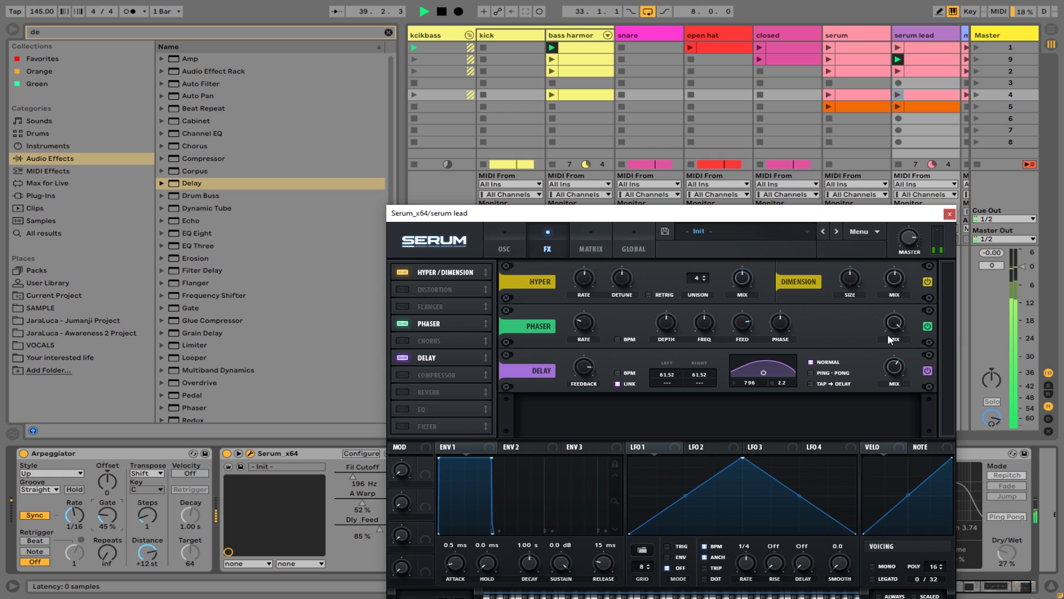
pyautogui.click(505, 244)
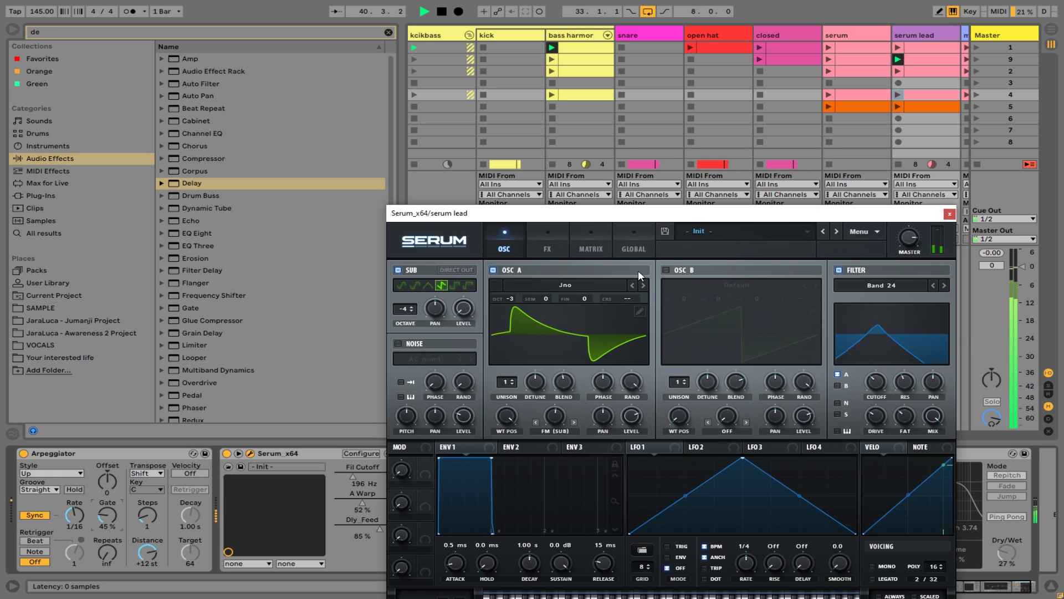
# - Launch the serum lead's first clip without the Arpeggiator and bring the cutoff to 729 Hz and Serum's delay feedback to 38%
pyautogui.moveTo(870, 386); pyautogui.dragTo(915, 424)
pyautogui.moveTo(830, 214); pyautogui.dragTo(821, 178)
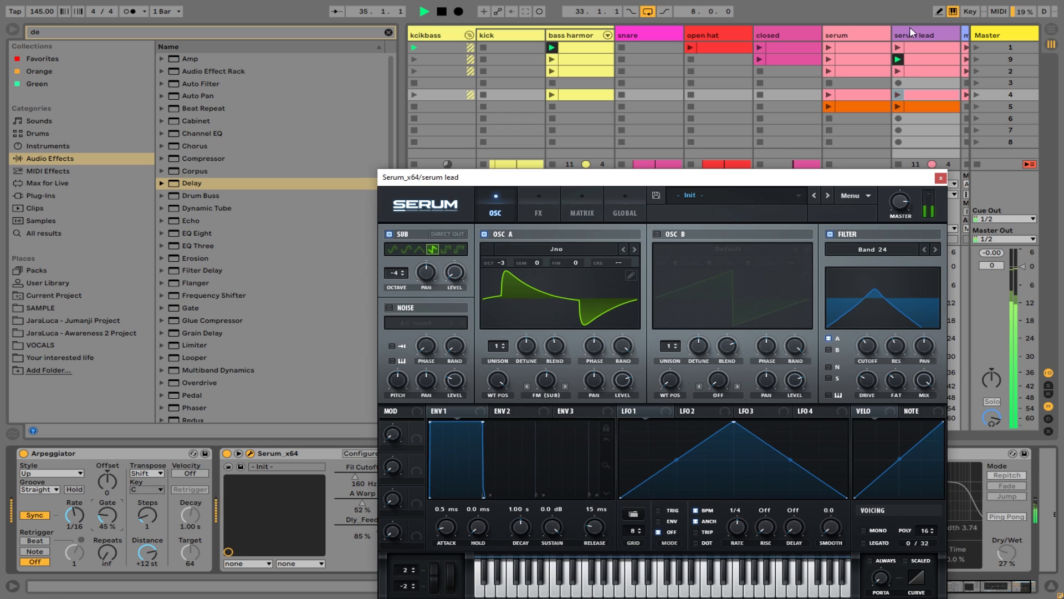
pyautogui.click(898, 47)
pyautogui.click(23, 453)
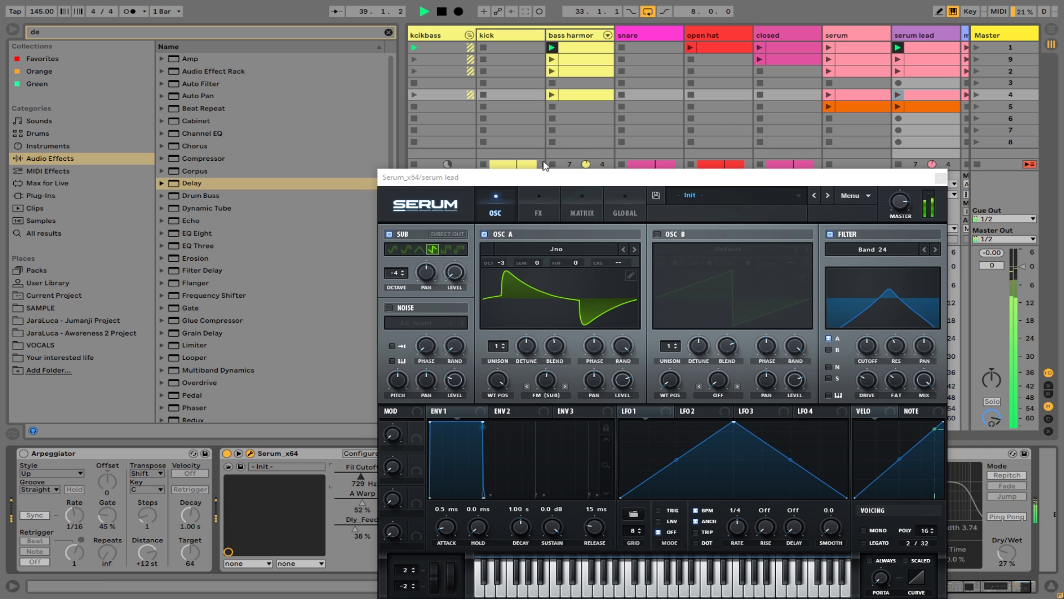
# - Stop playback, close Serum's window and show the serum lead track's device chain beside the remaining tracks
pyautogui.moveTo(568, 177); pyautogui.dragTo(491, 114)
pyautogui.click(864, 116)
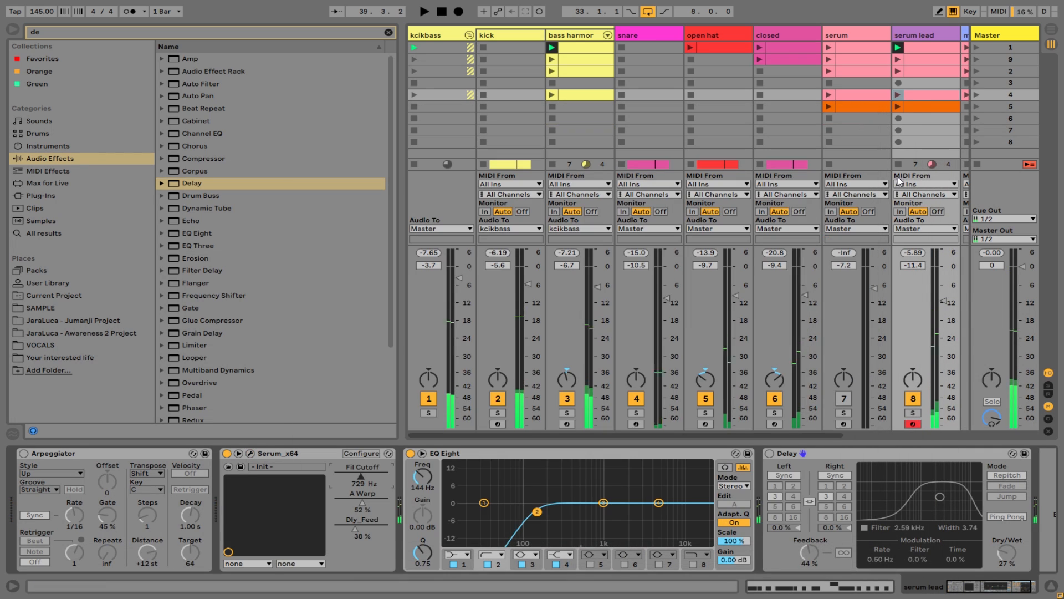
pyautogui.moveTo(580, 433); pyautogui.dragTo(722, 432)
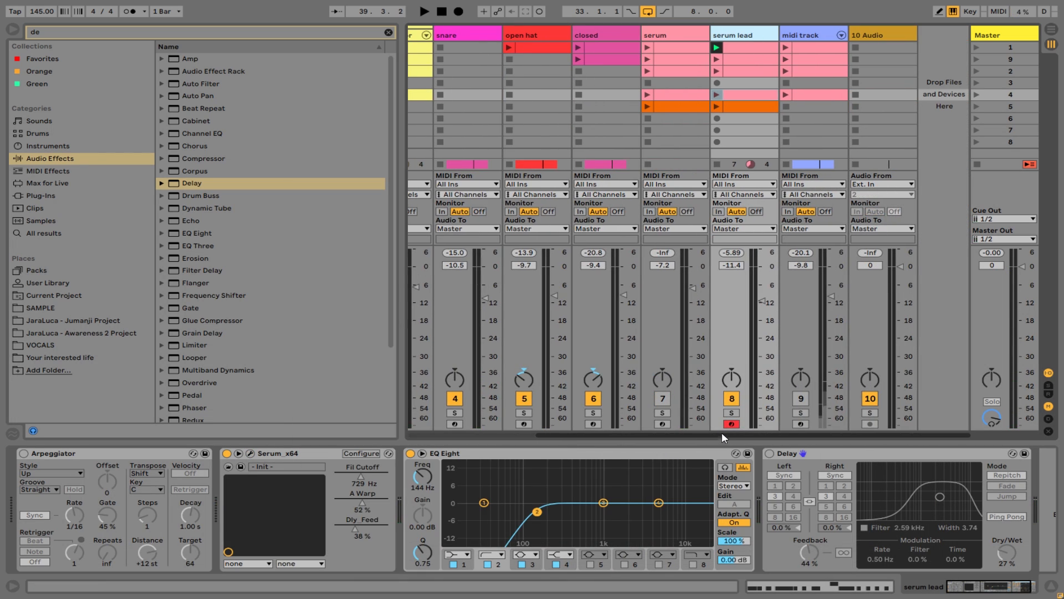
pyautogui.click(847, 188)
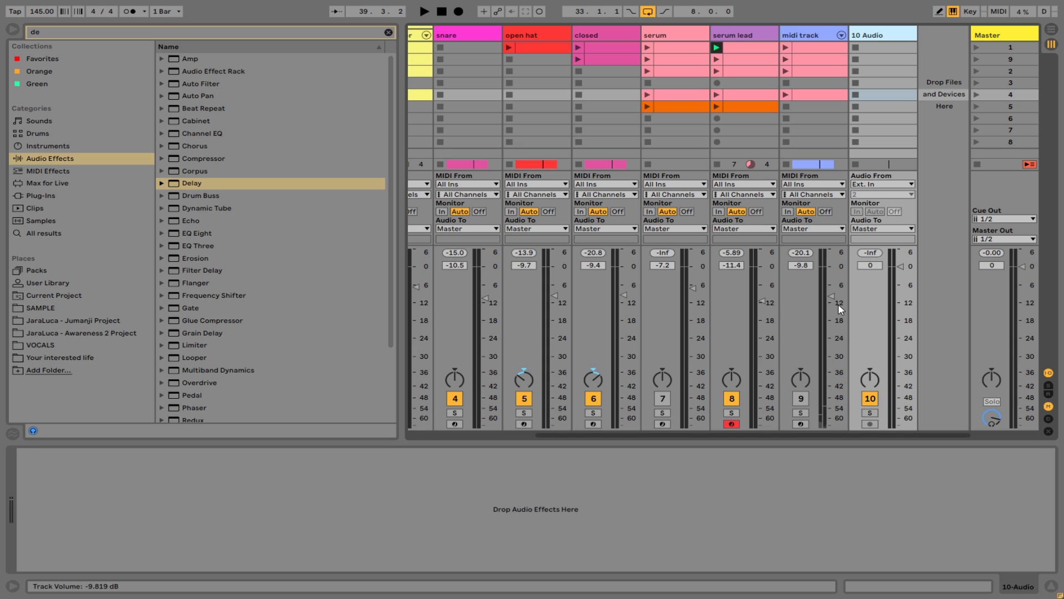
pyautogui.click(769, 51)
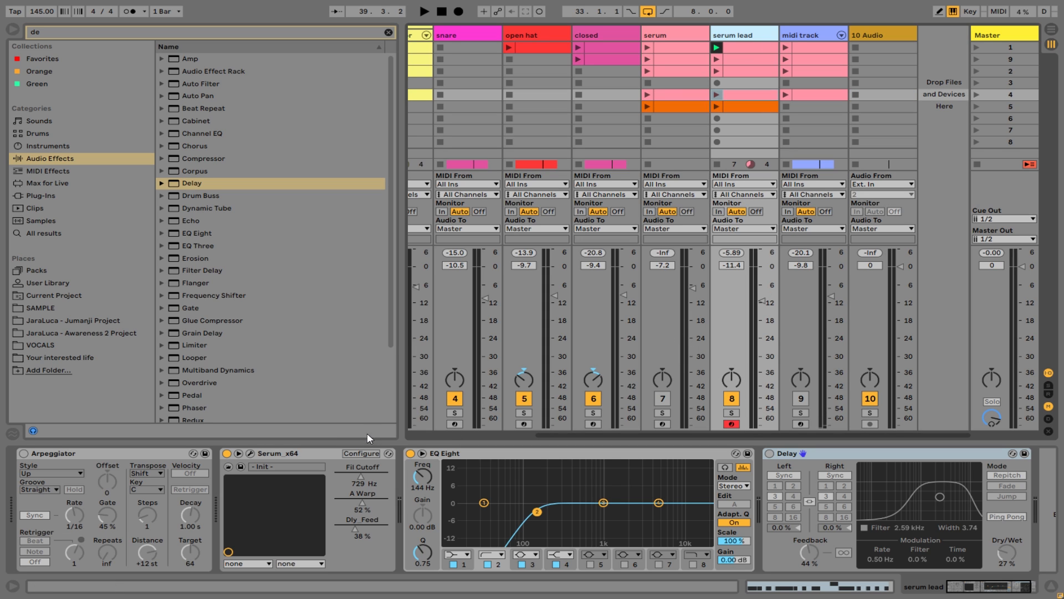